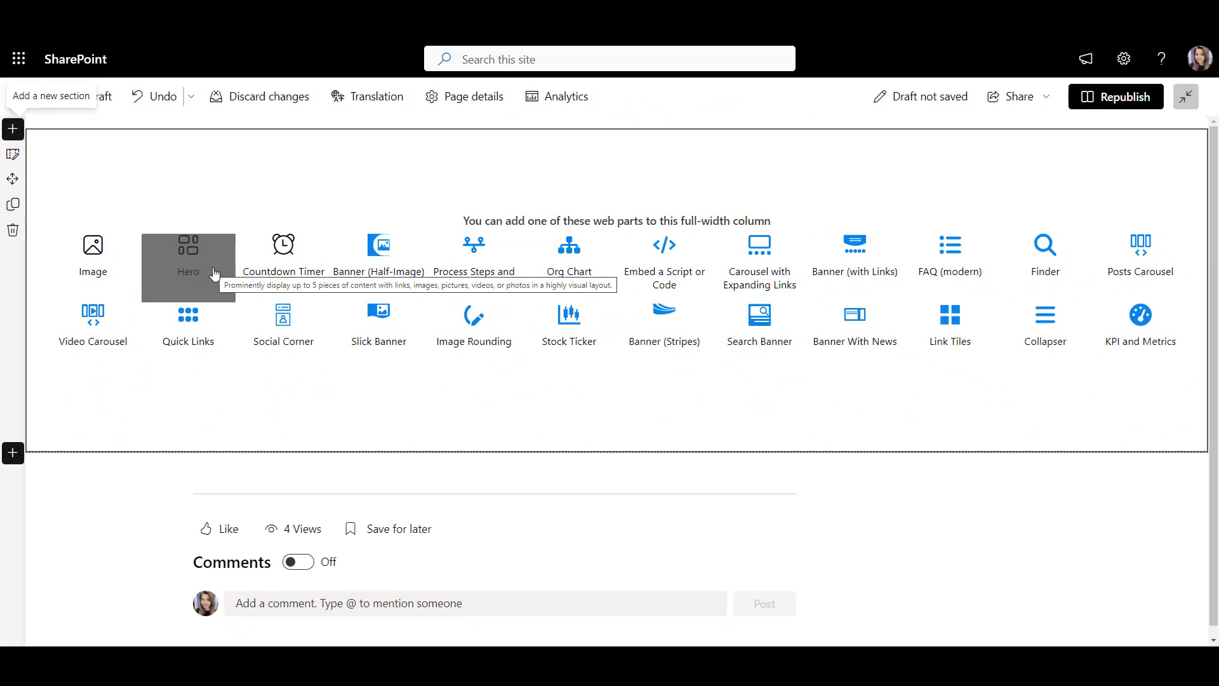
Insert a Hero web part in the new section with a four-tile layout.
left_click(188, 260)
left_click(263, 129)
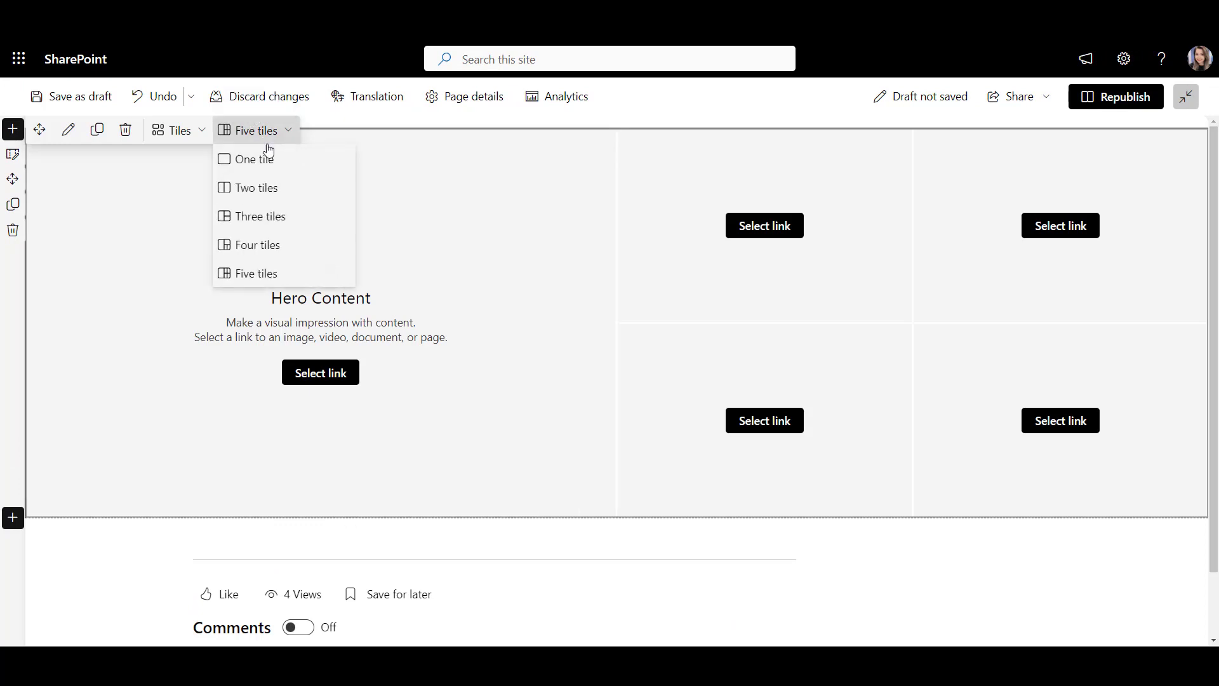
left_click(292, 253)
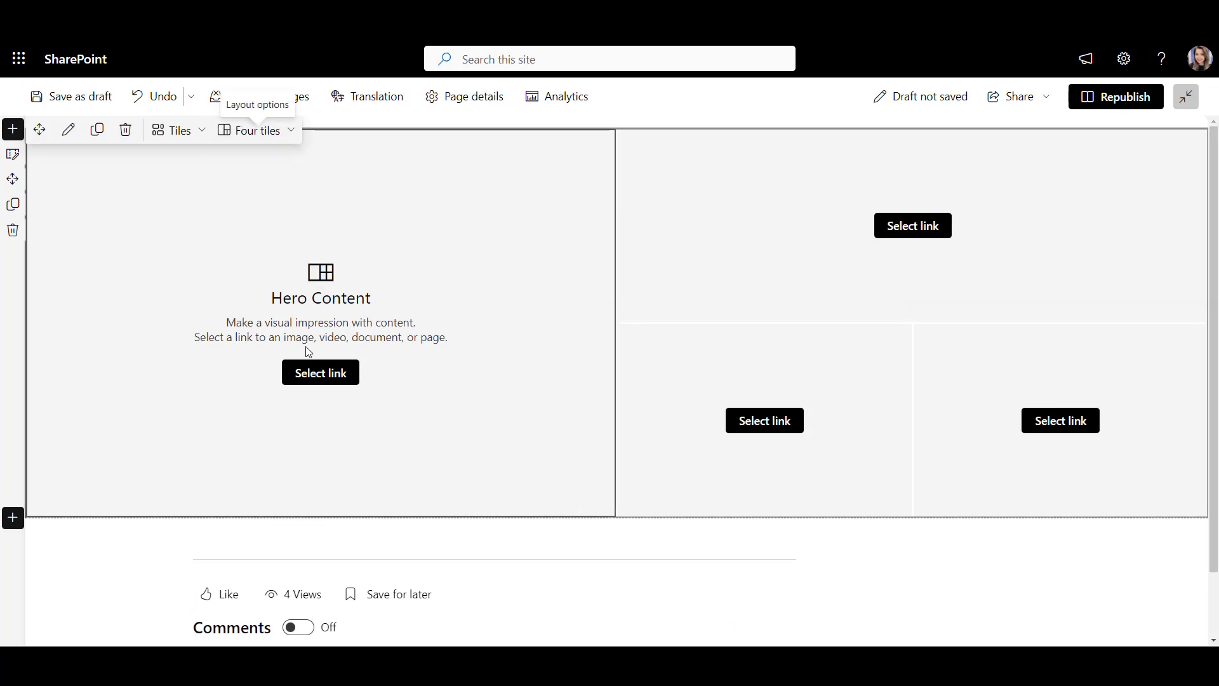
Link the onboarding video into the main tile and title it Onboarding Overview.
left_click(292, 367)
key("ctrl+v")
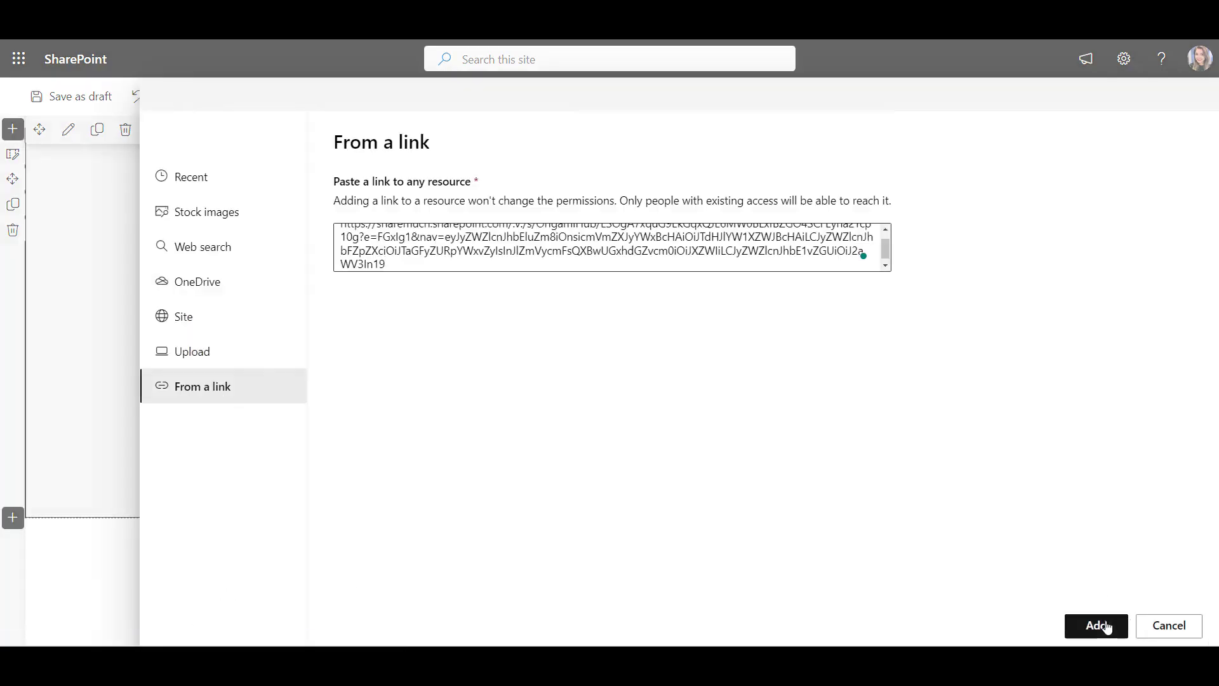
left_click(1111, 626)
left_click(489, 497)
left_click(1028, 360)
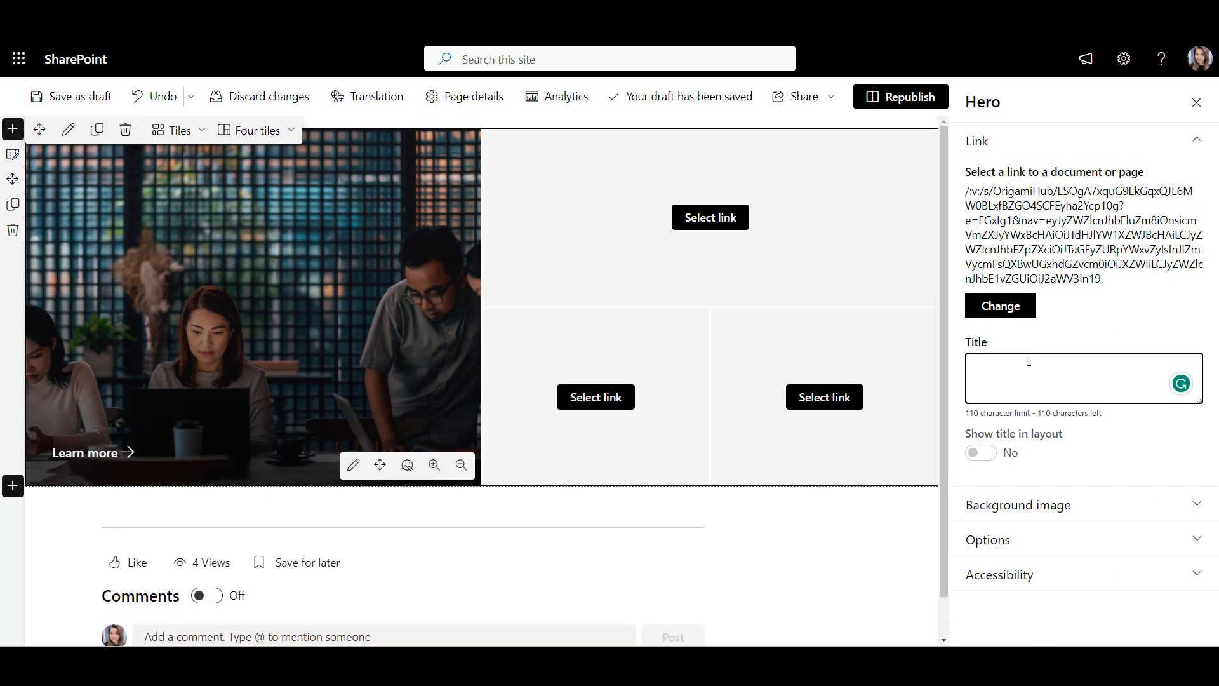
type("Onboarding Overview")
Give the main tile a call-to-action link to the page address, then close the hero settings.
left_click(1079, 539)
scroll(1048, 604, "down", 2)
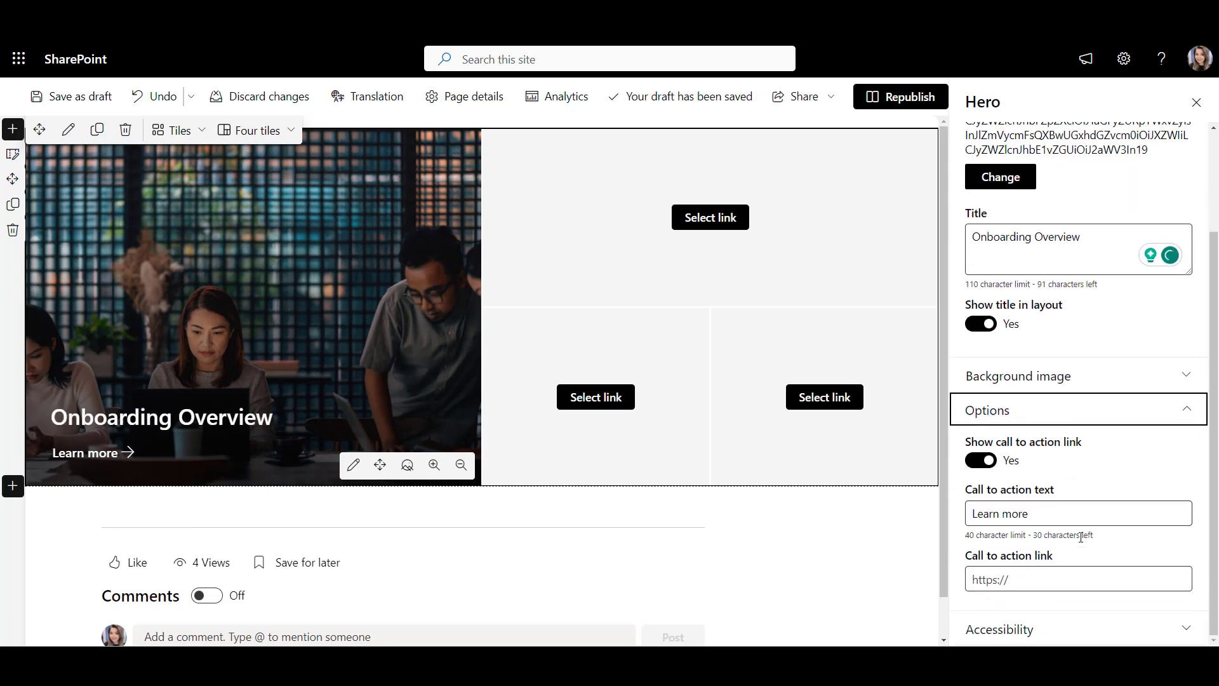
left_click(1045, 578)
key("ctrl+v")
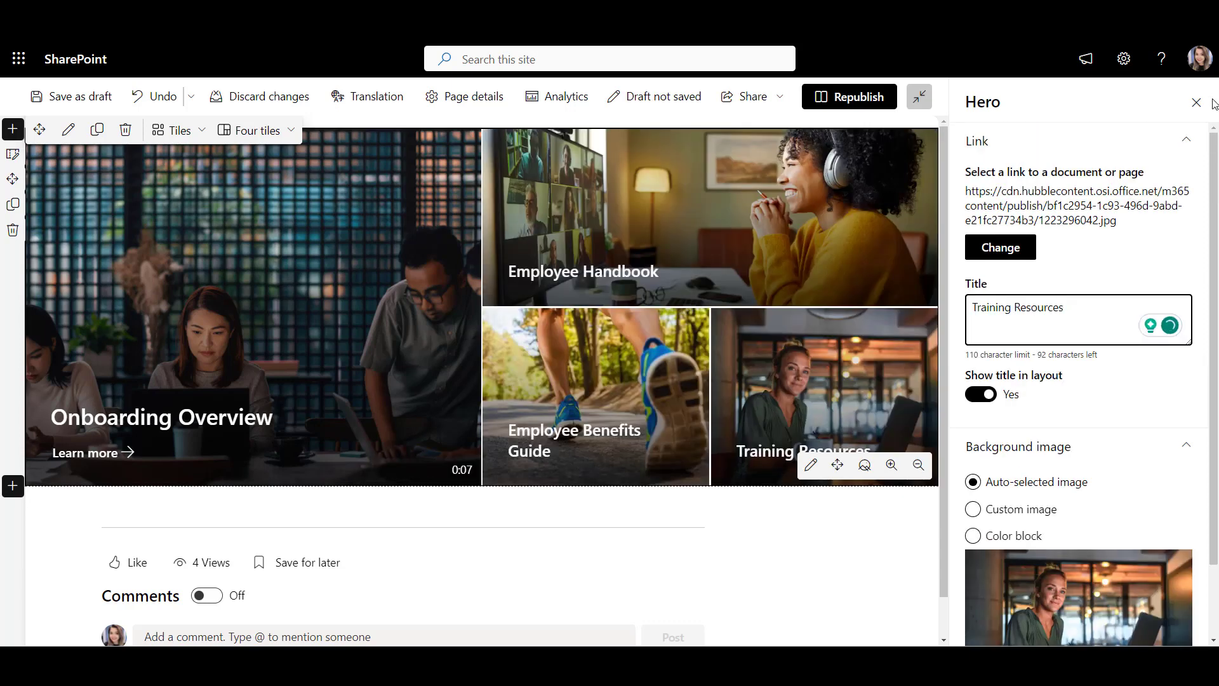
left_click(1197, 102)
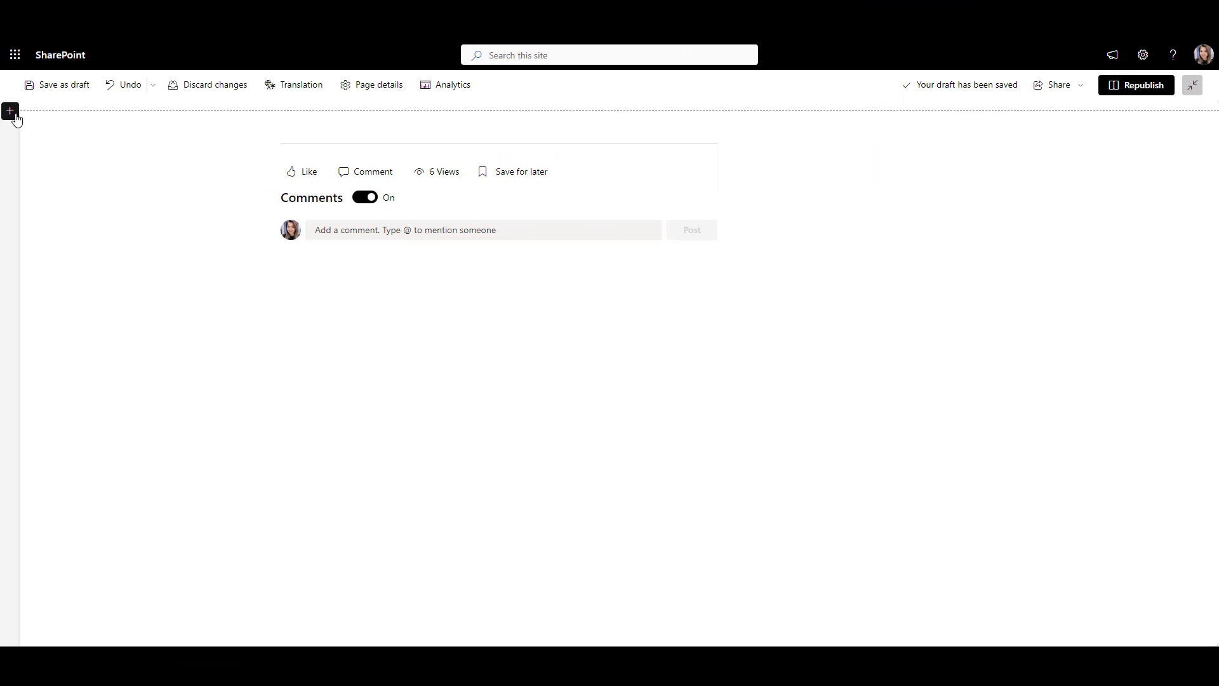
Add a full-width section to the blank page containing the Banner With News web part.
left_click(10, 113)
left_click(185, 238)
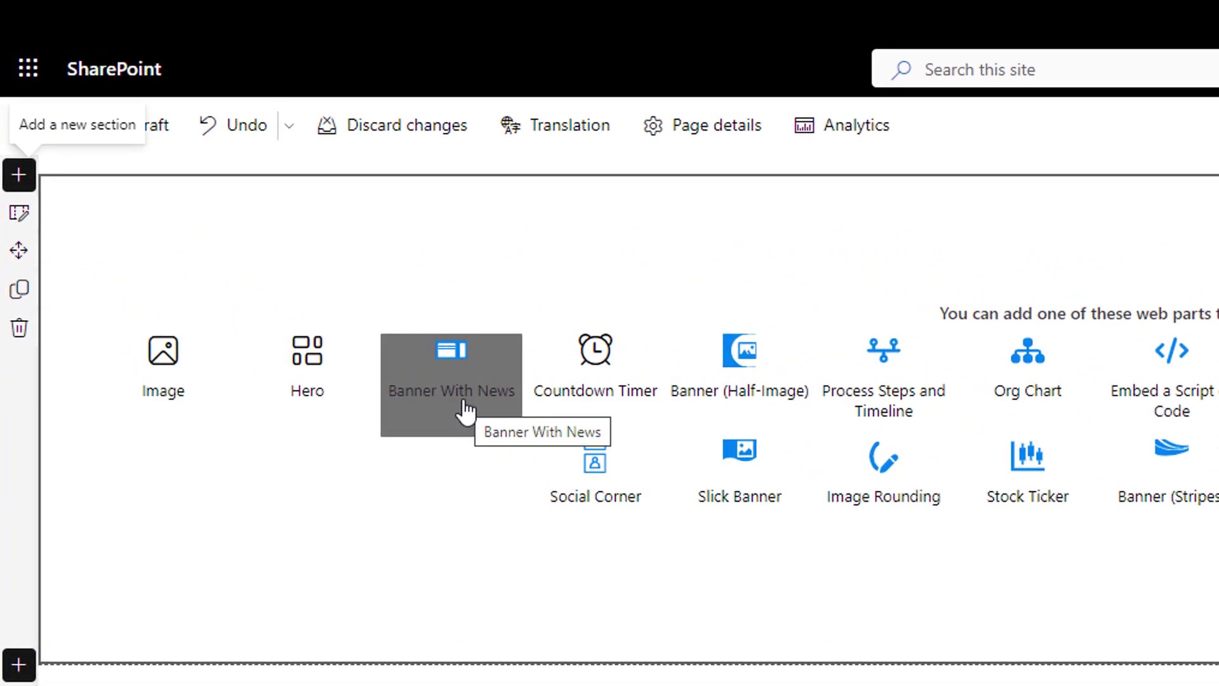
left_click(466, 411)
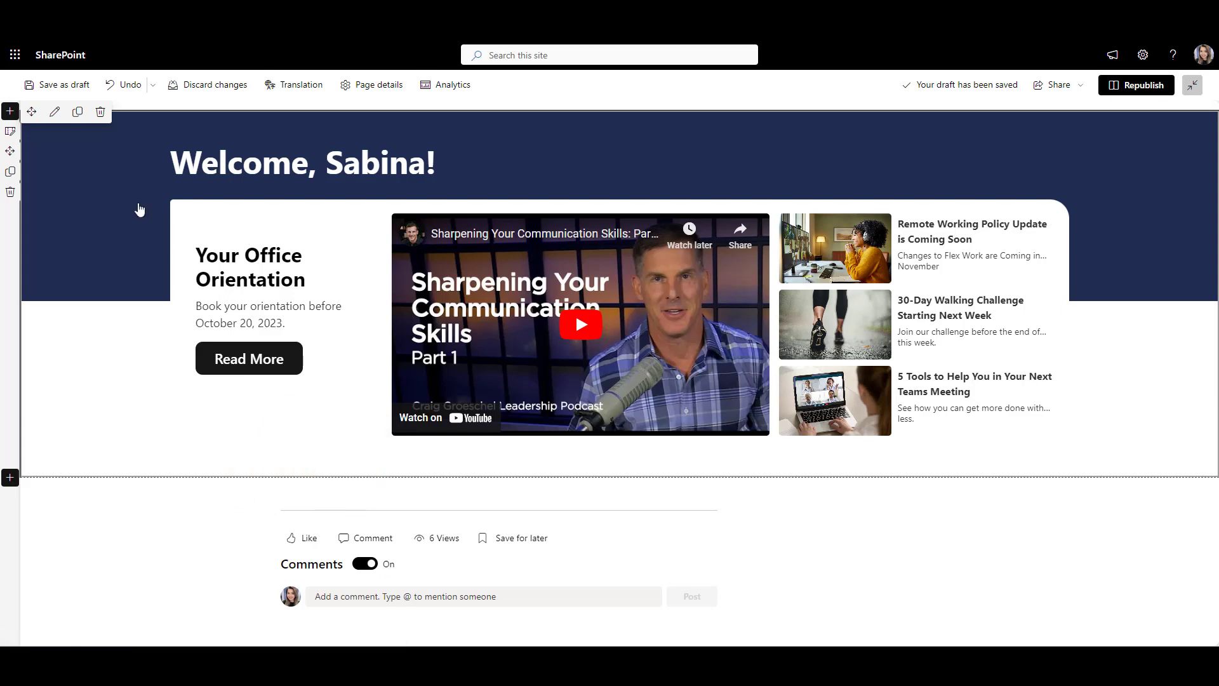
Replace the main post's video cover with the onboarding video embed code and save.
left_click(55, 112)
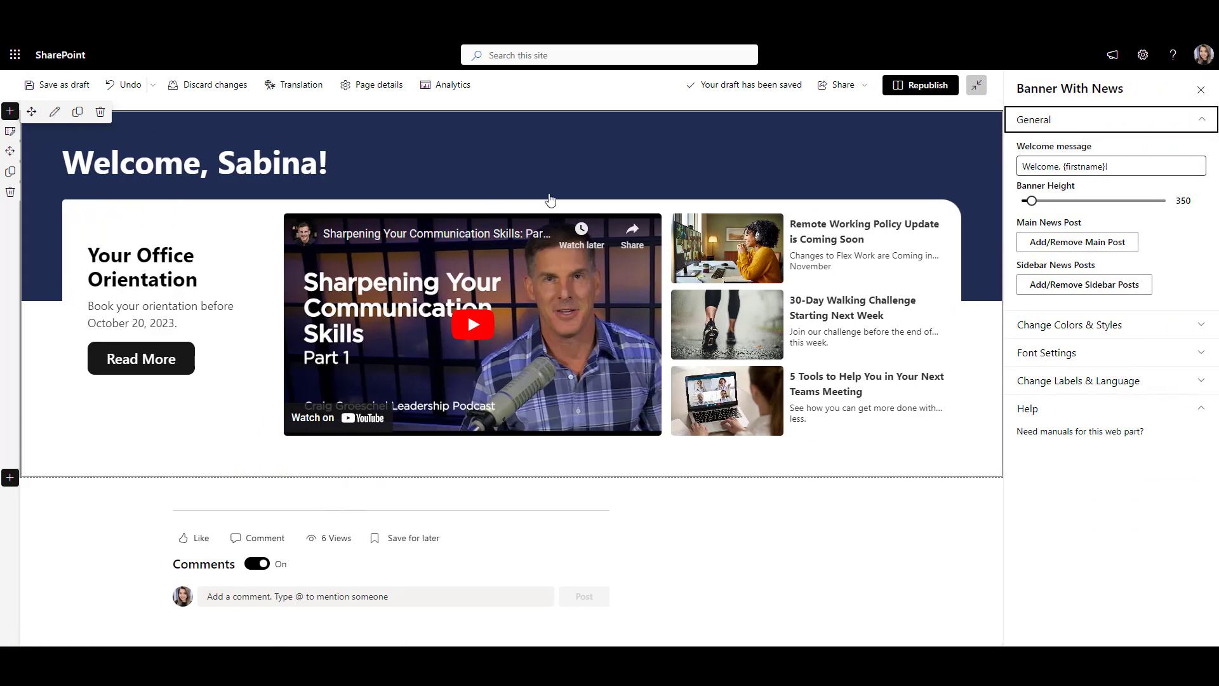
left_click(1057, 249)
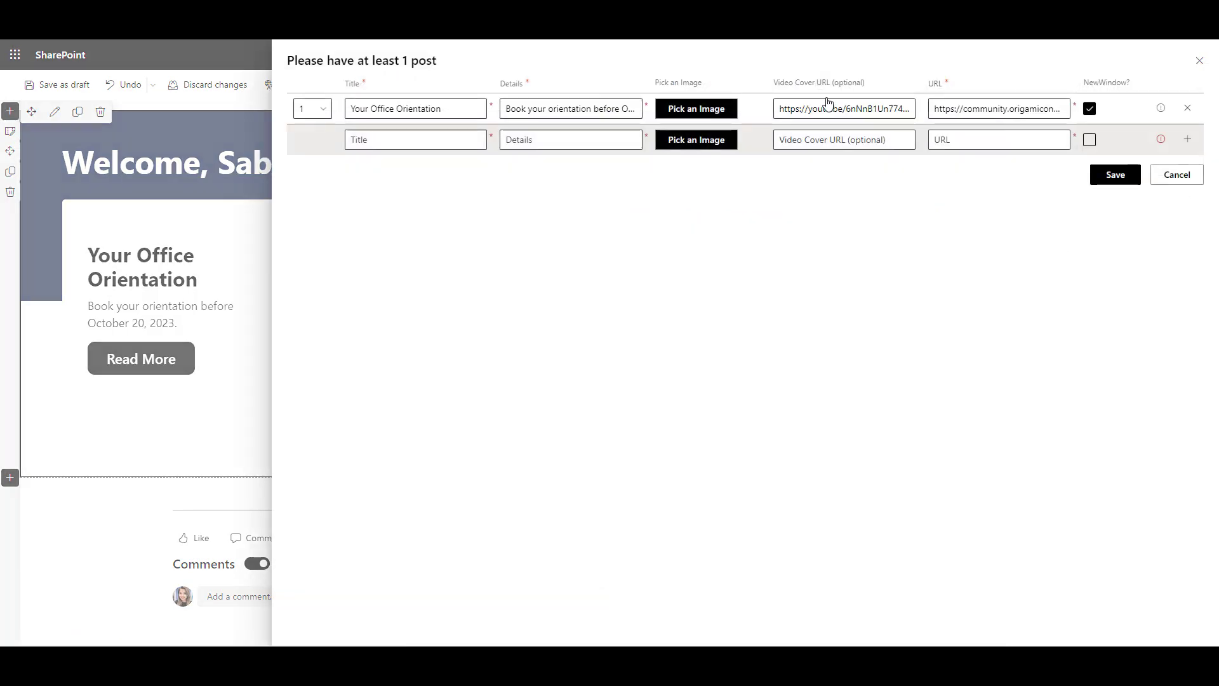
left_click_drag(809, 108, 829, 108)
key("ctrl+a")
key("ctrl+v")
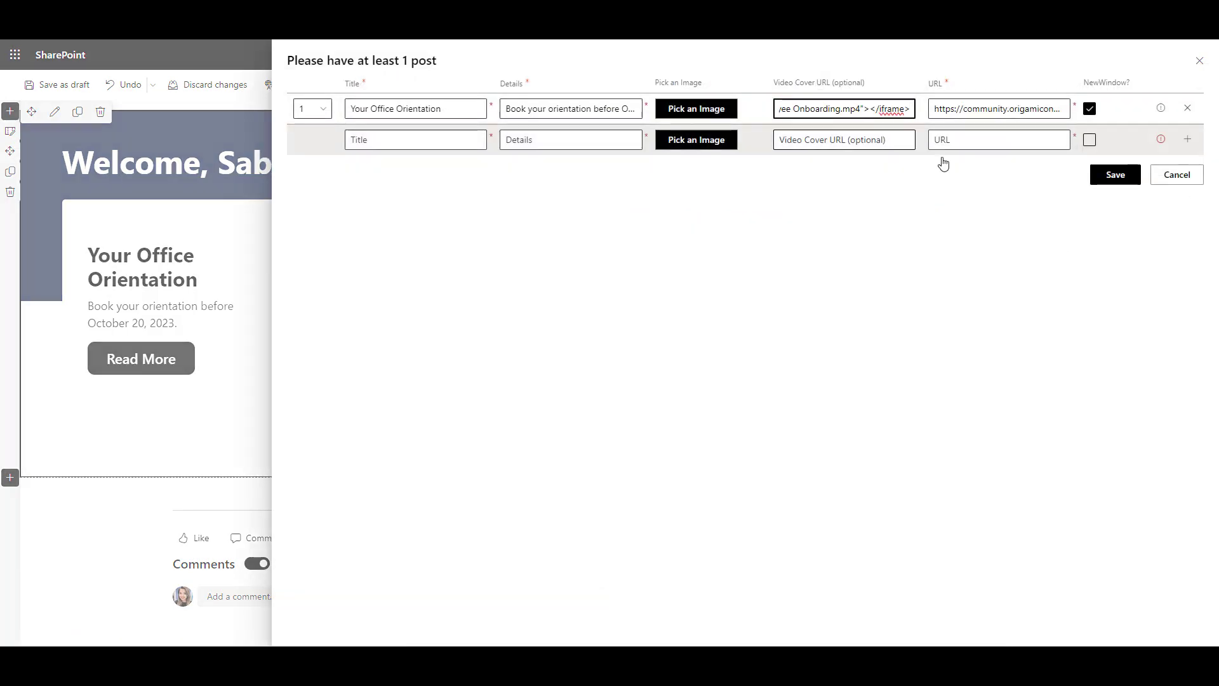
left_click(1112, 174)
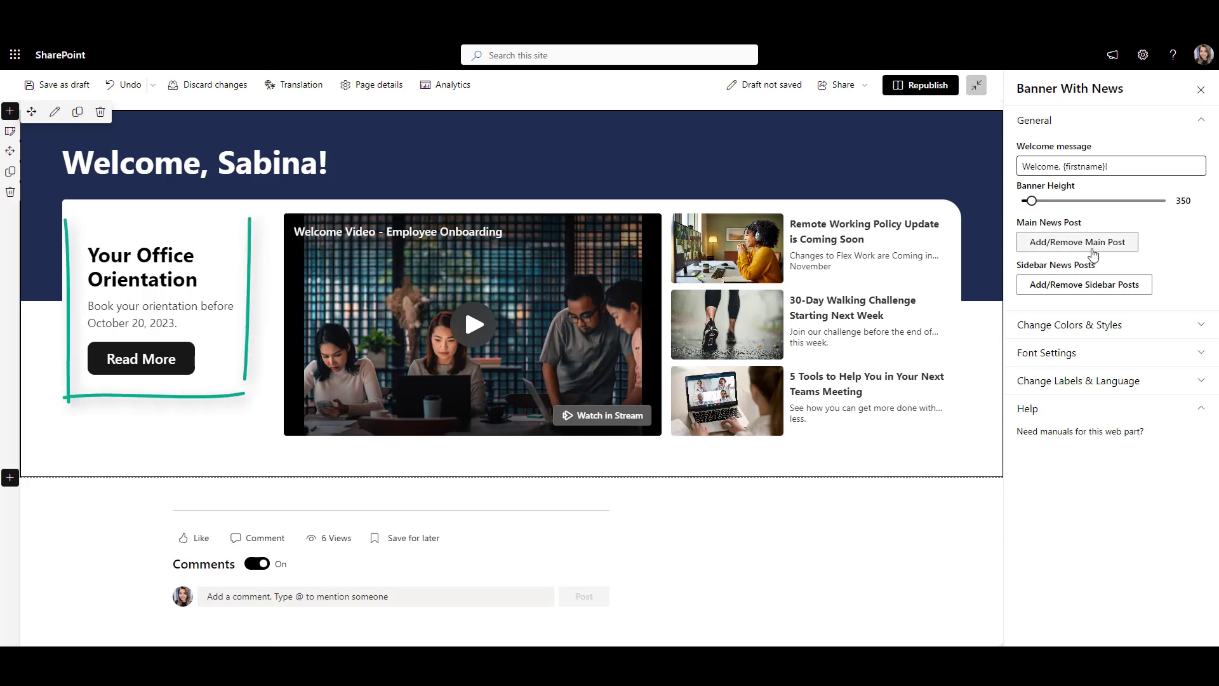
Retitle the main post Product Knowledge Training, change 'orientation' to 'training', and set a new link.
left_click(1092, 252)
triple_click(412, 108)
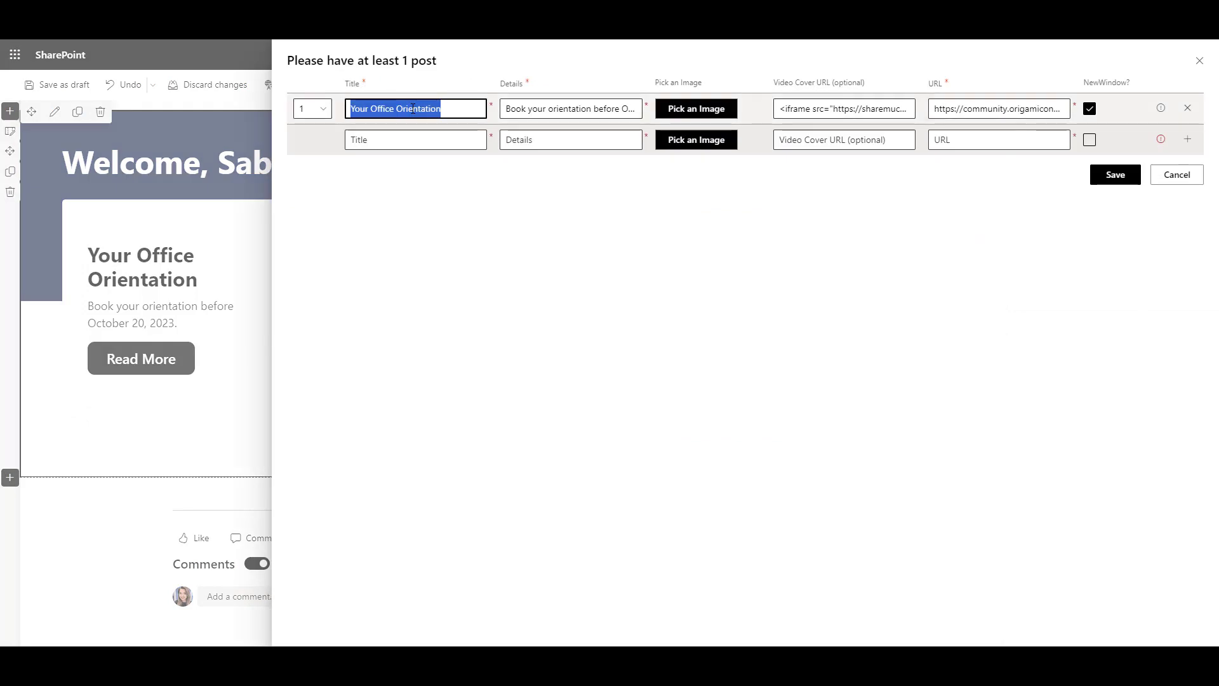
type("Product Knowledge Training")
double_click(573, 110)
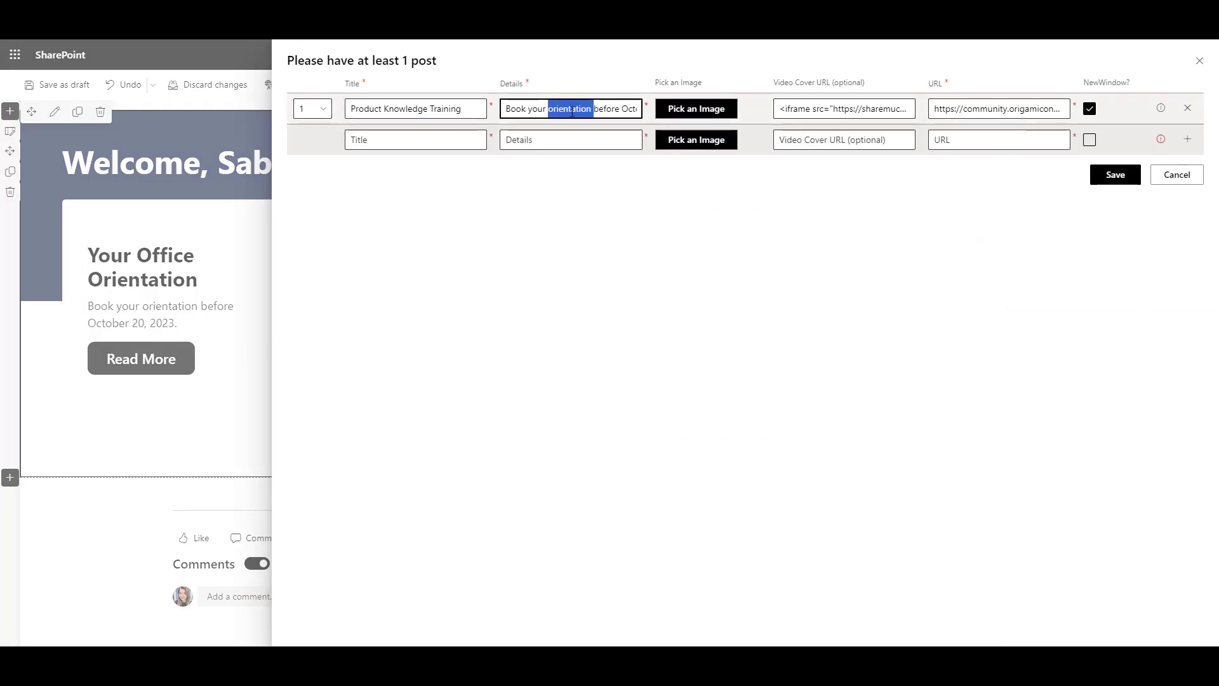
type("training")
triple_click(1029, 108)
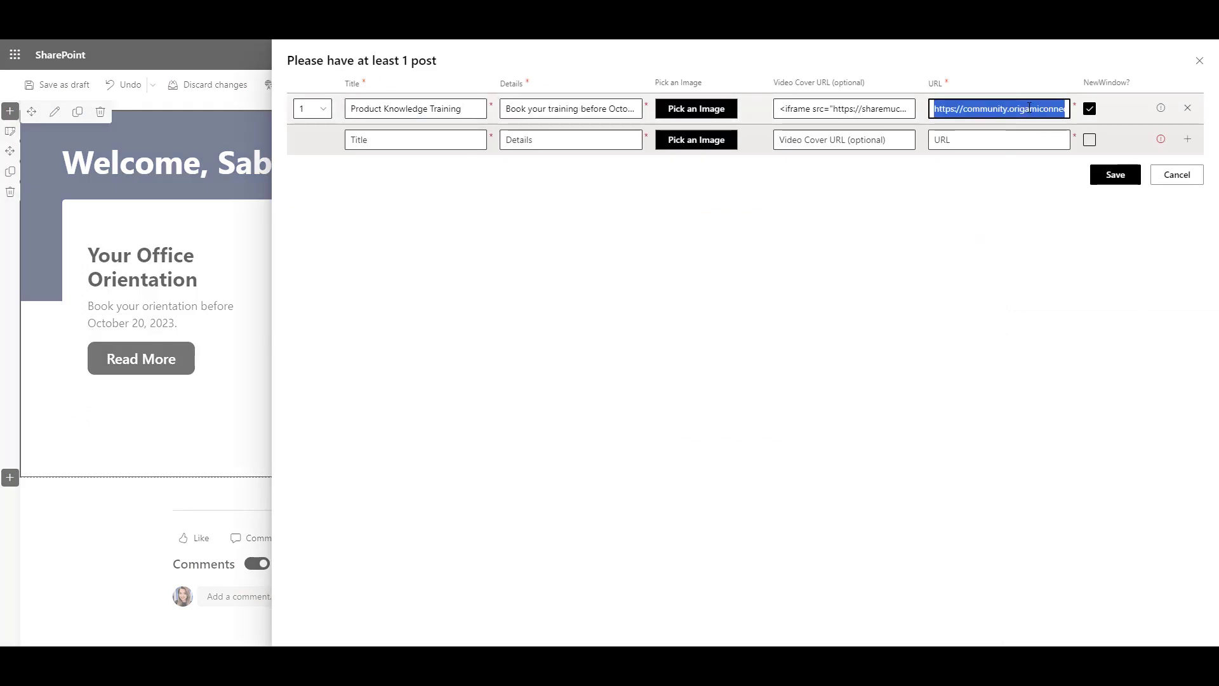
key("ctrl+v")
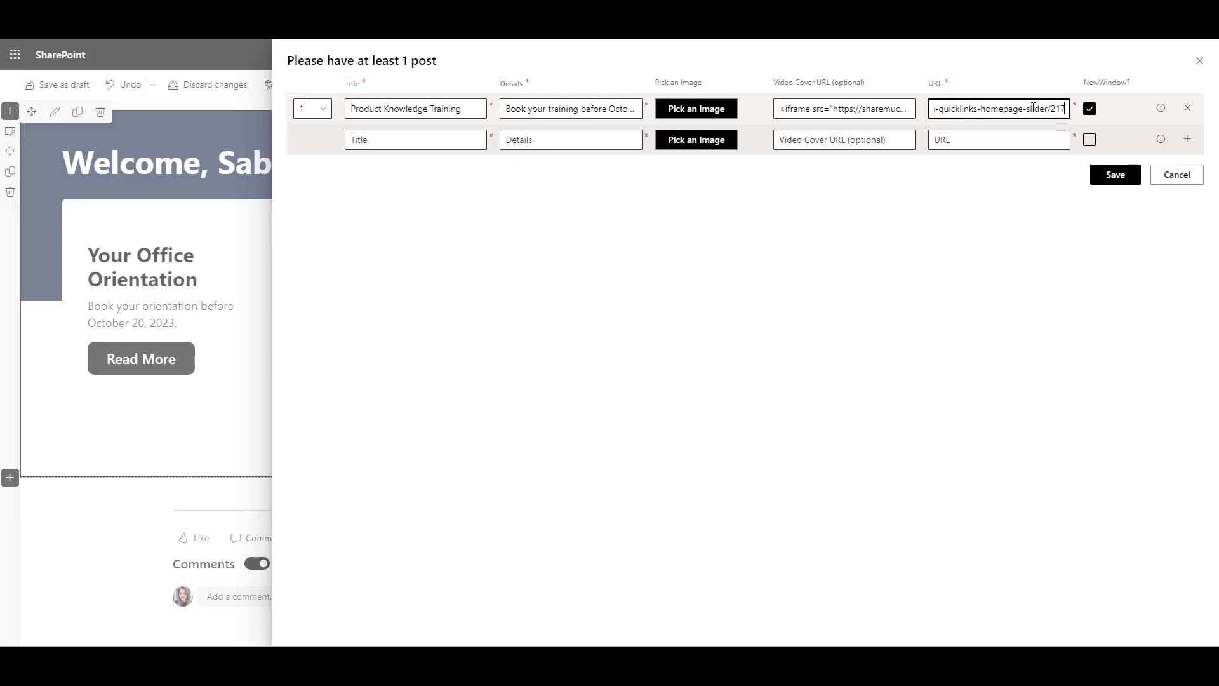
Save the main post and change the 'Read More' button label to Book Now.
left_click(1115, 176)
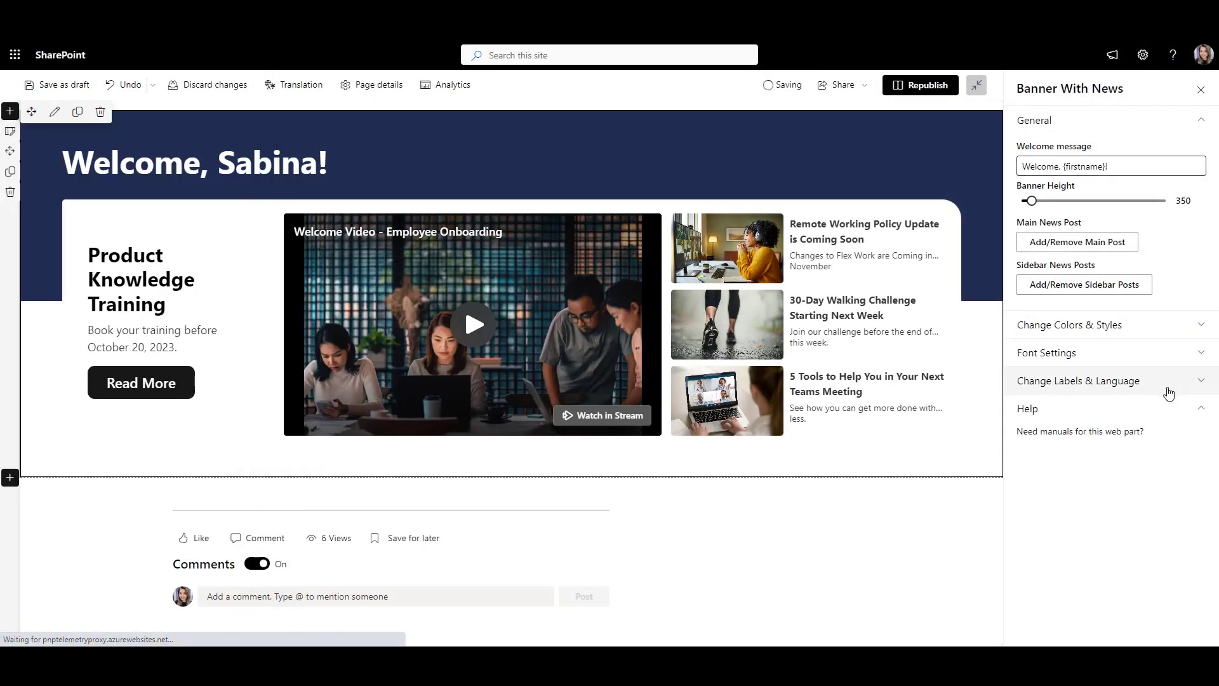
left_click(1147, 394)
double_click(1120, 419)
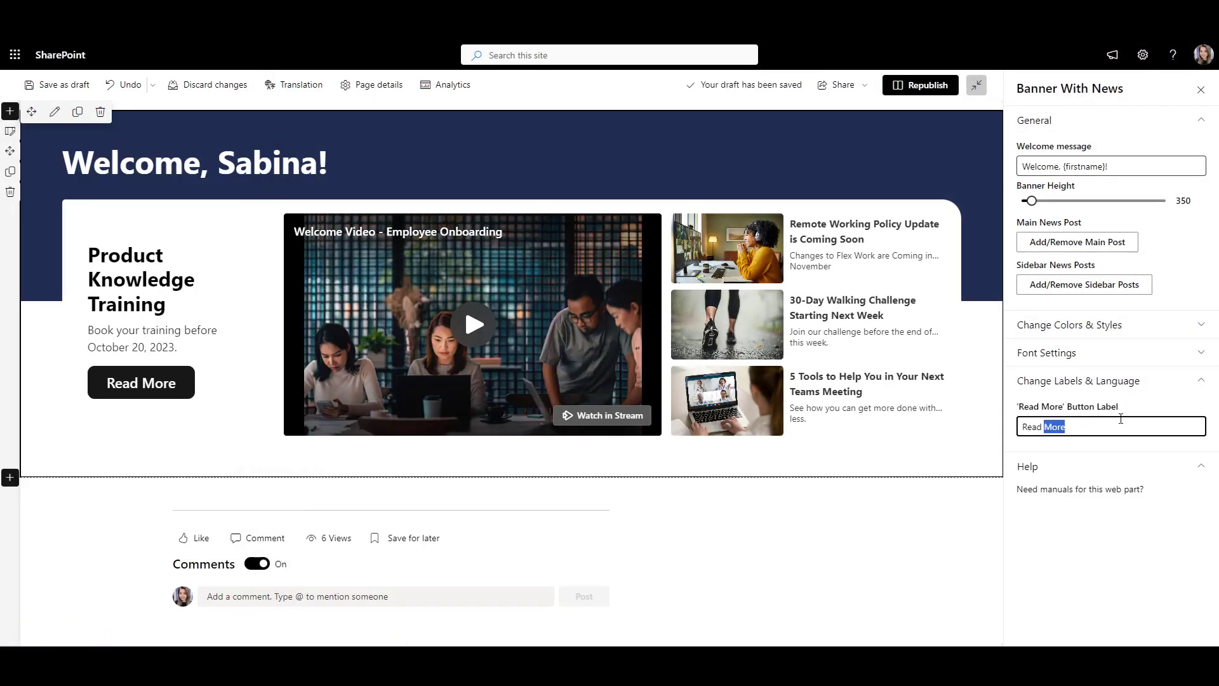
key("ctrl+a")
type("Book Now")
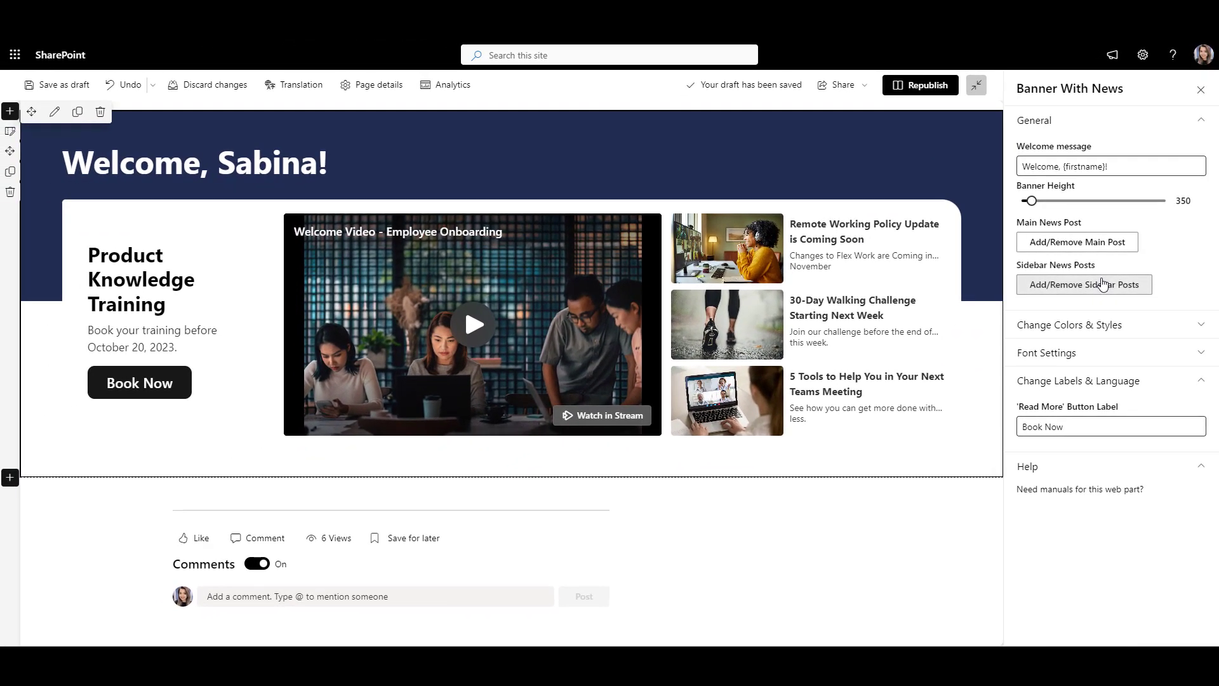
Rename the first sidebar post Employee Handbook with new details and link, then save.
left_click(1103, 284)
triple_click(431, 109)
type("Employee Handbook")
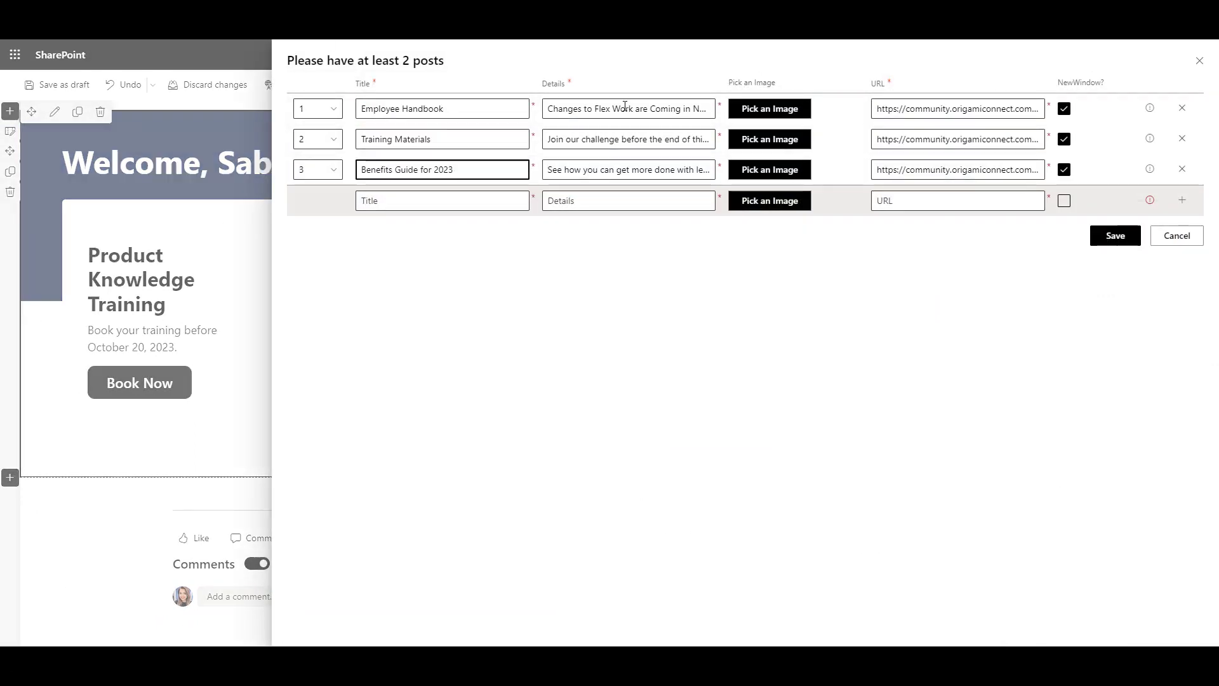
triple_click(625, 108)
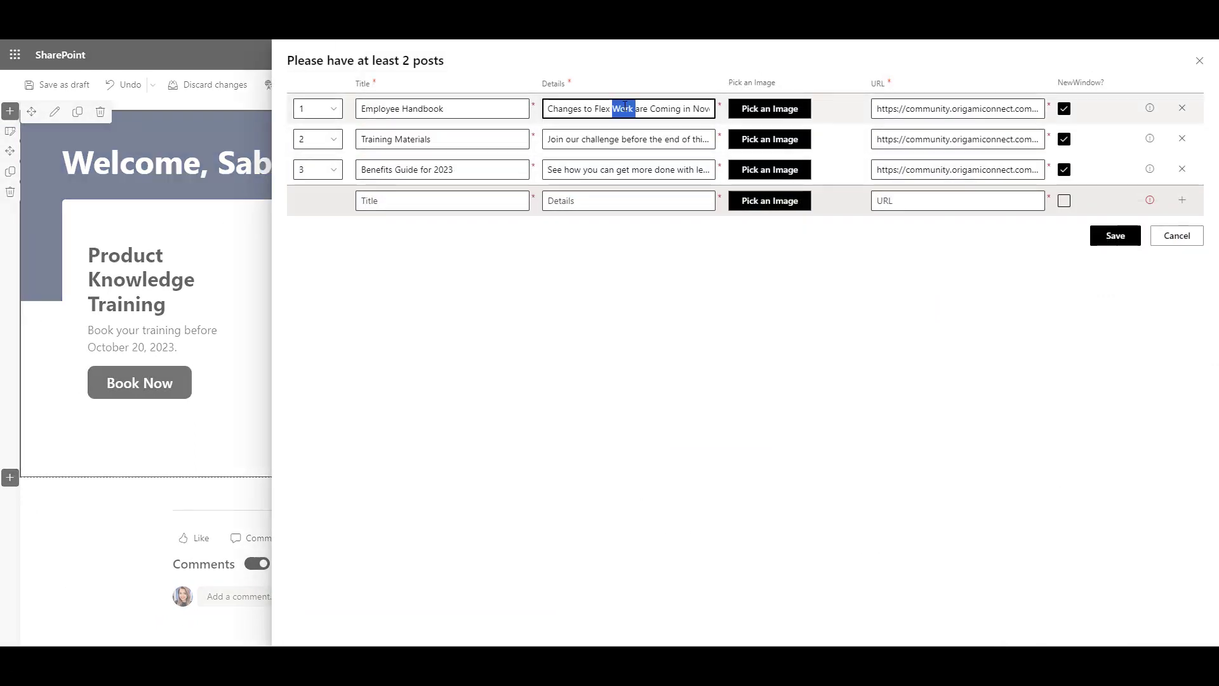
key("ctrl+v")
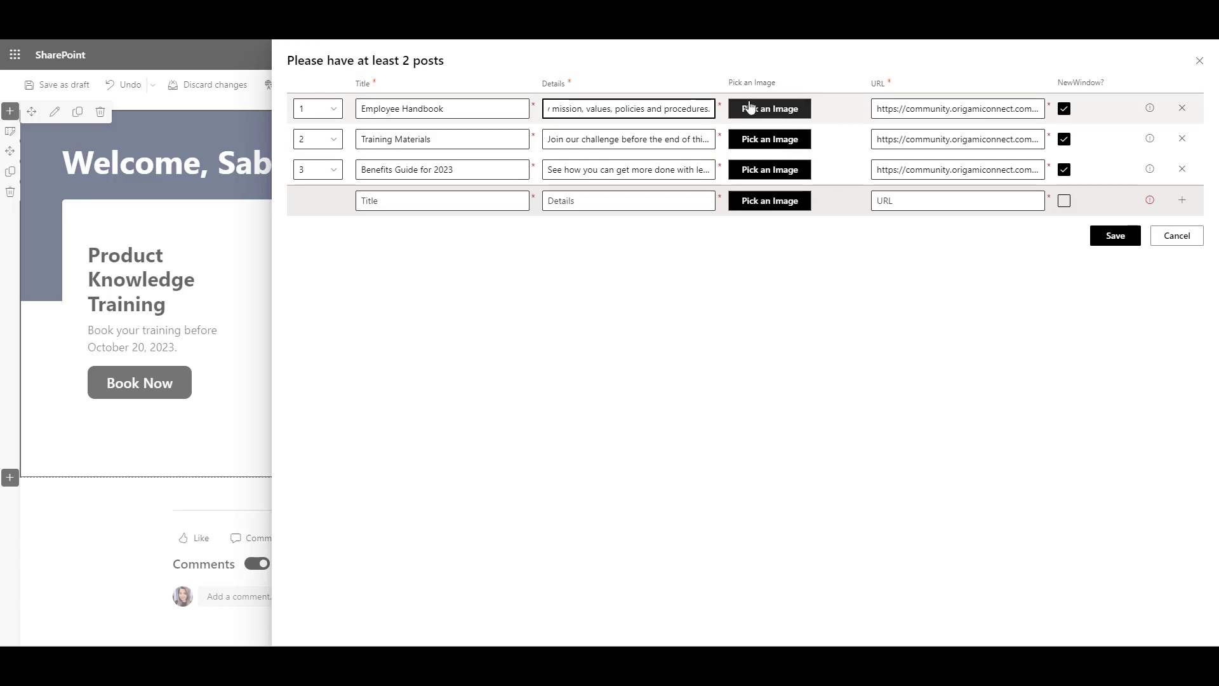
triple_click(970, 111)
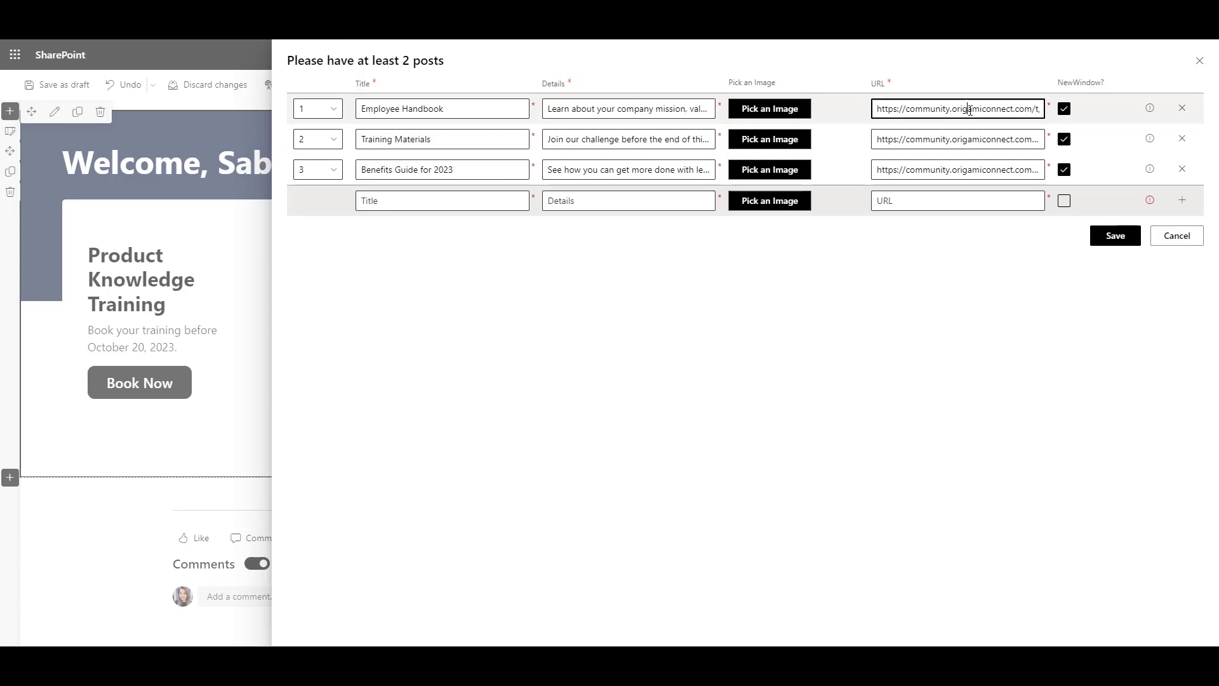
key("ctrl+v")
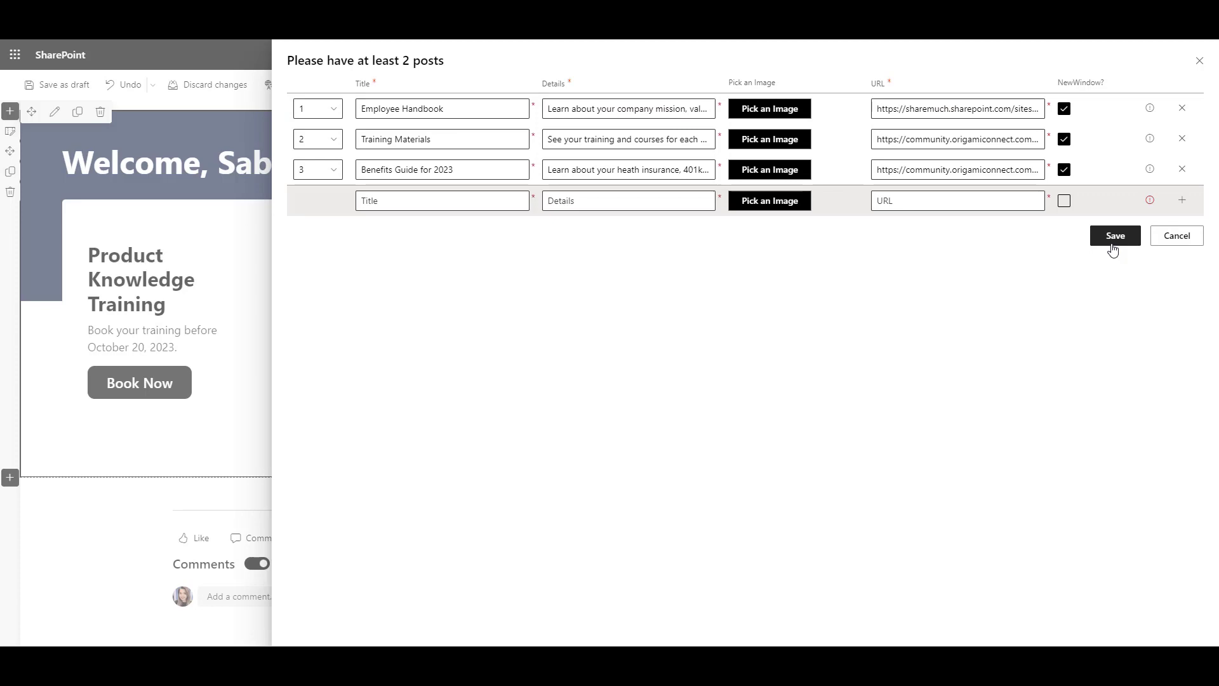
left_click(1115, 236)
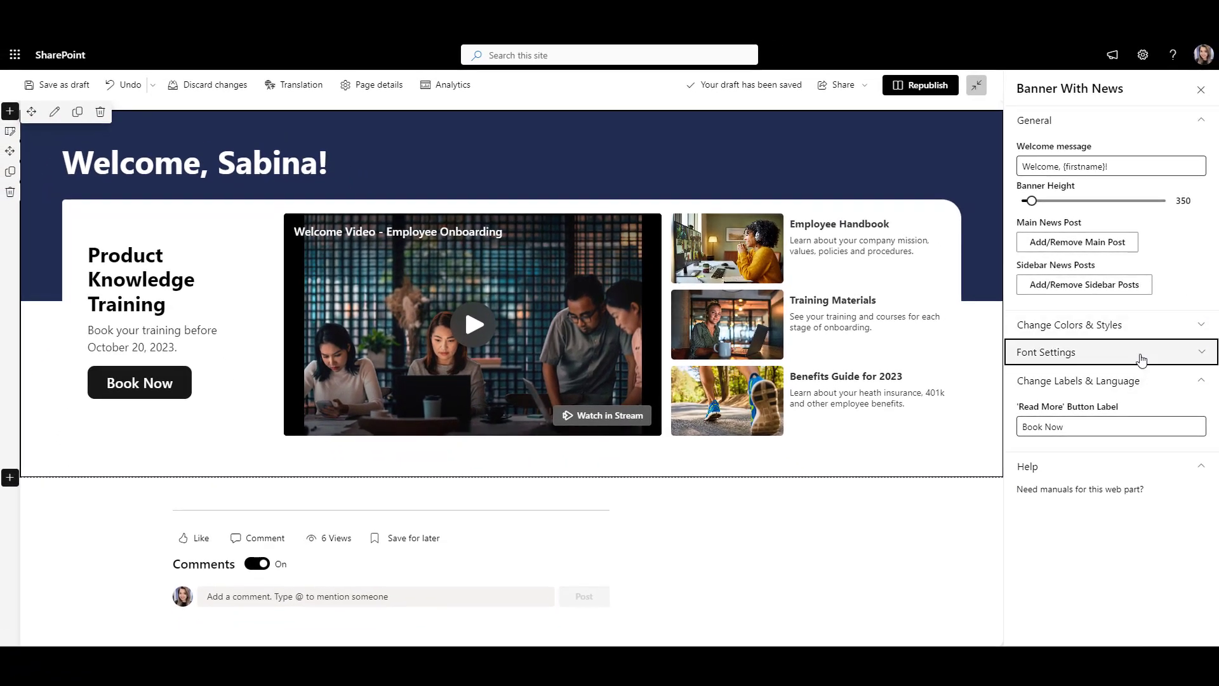
Enlarge the welcome heading to size 52 and remove the banner's background image.
left_click(1141, 358)
left_click_drag(1071, 393, 1076, 395)
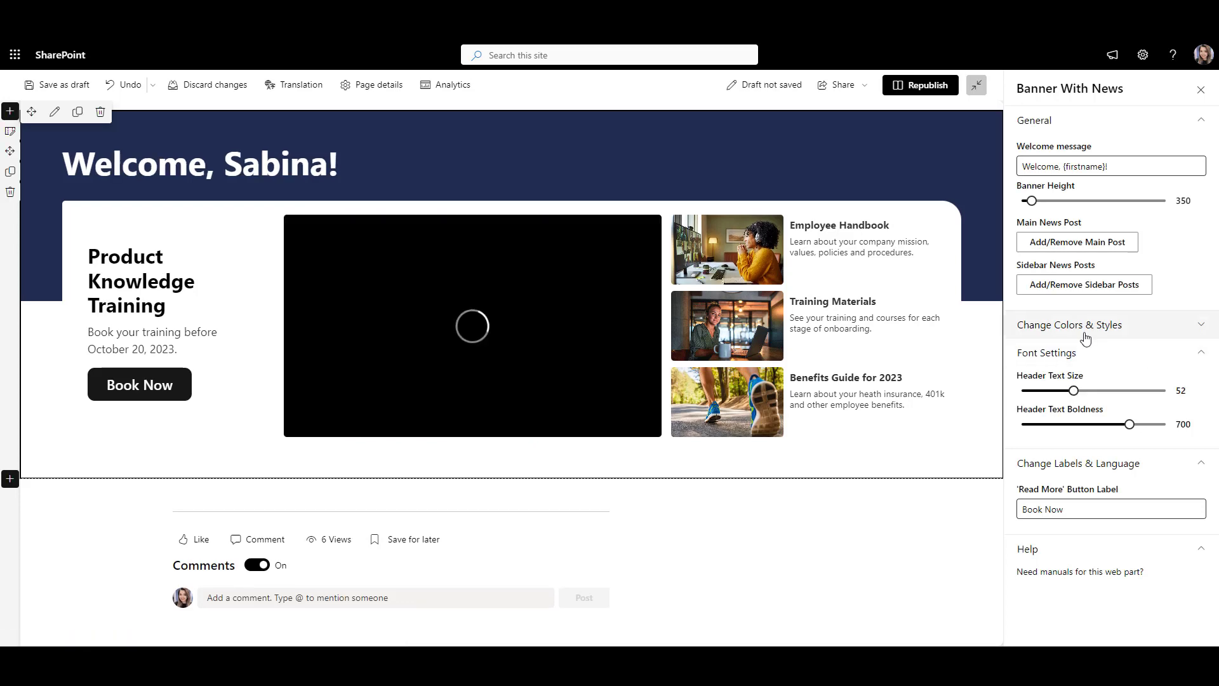
left_click(1084, 327)
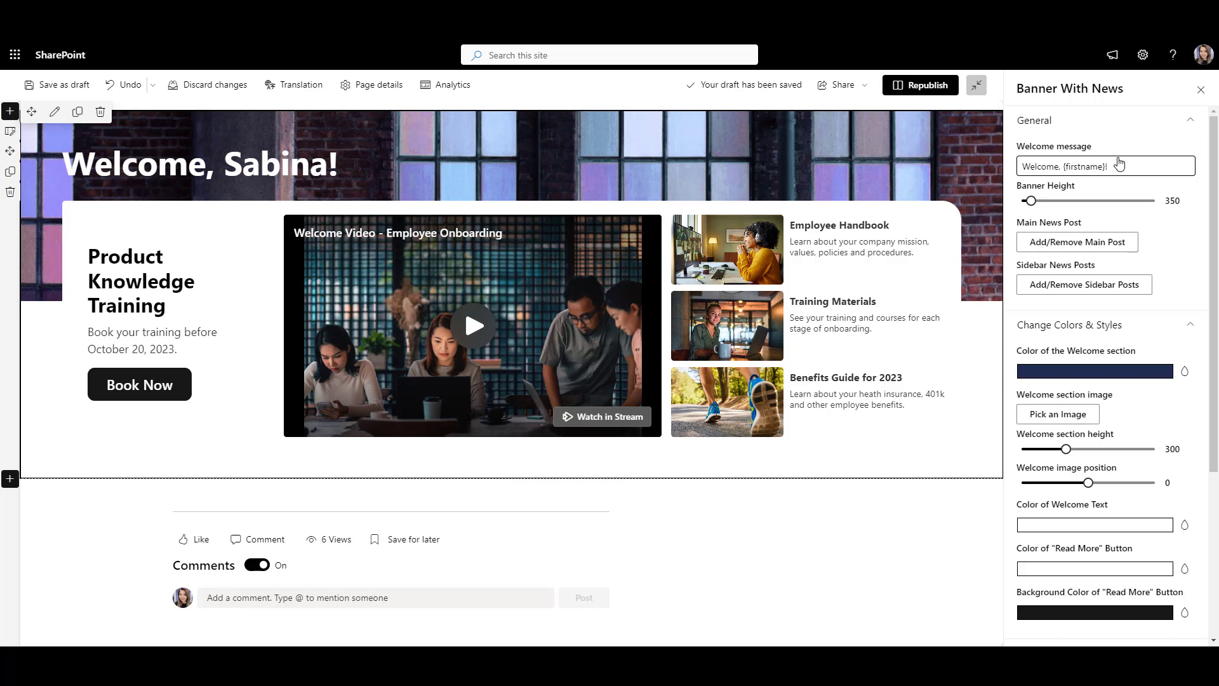
left_click(1091, 415)
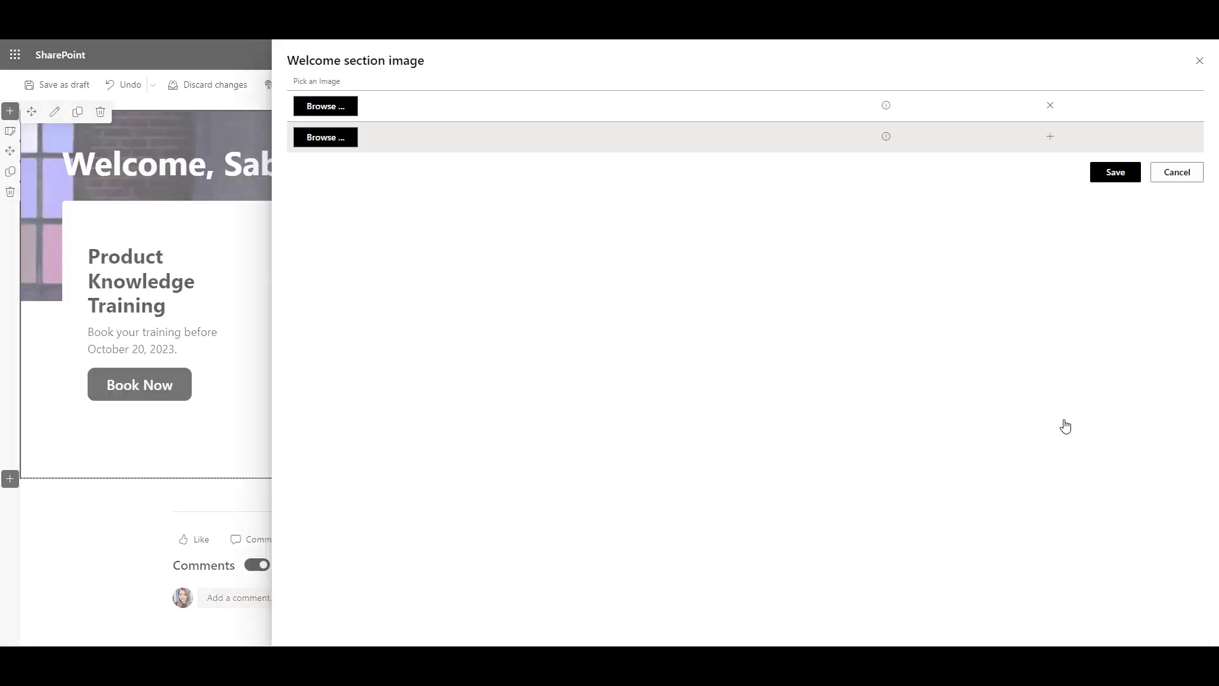
left_click(1049, 105)
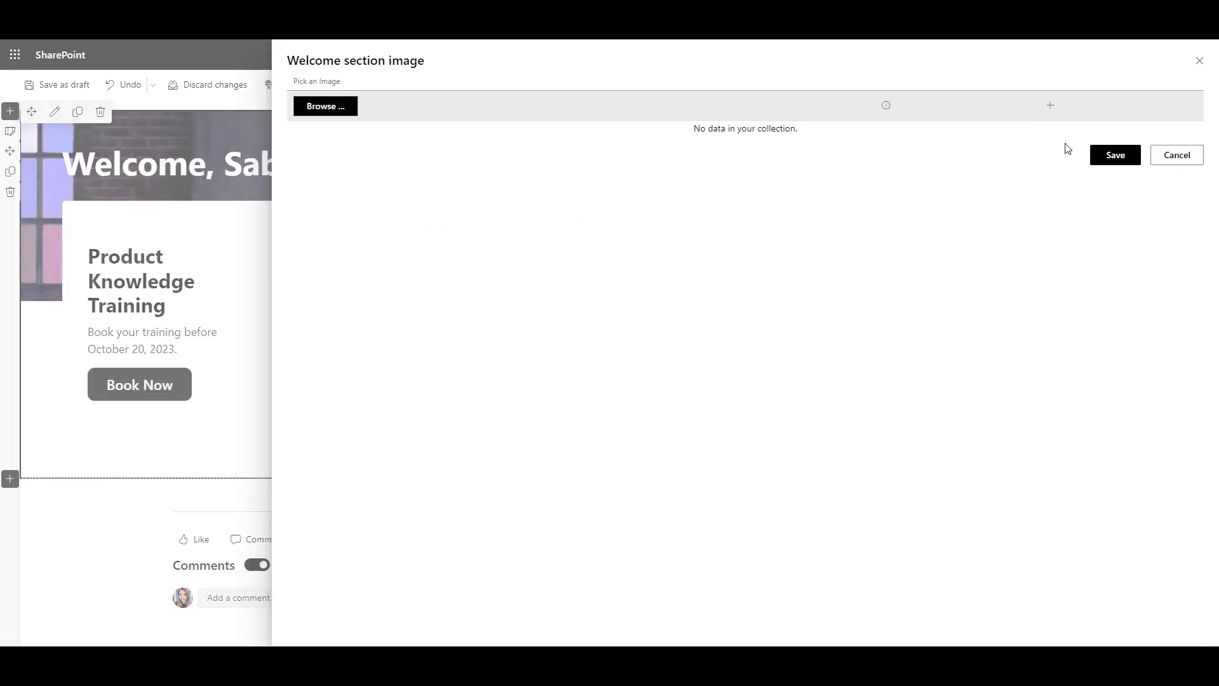
left_click(1110, 169)
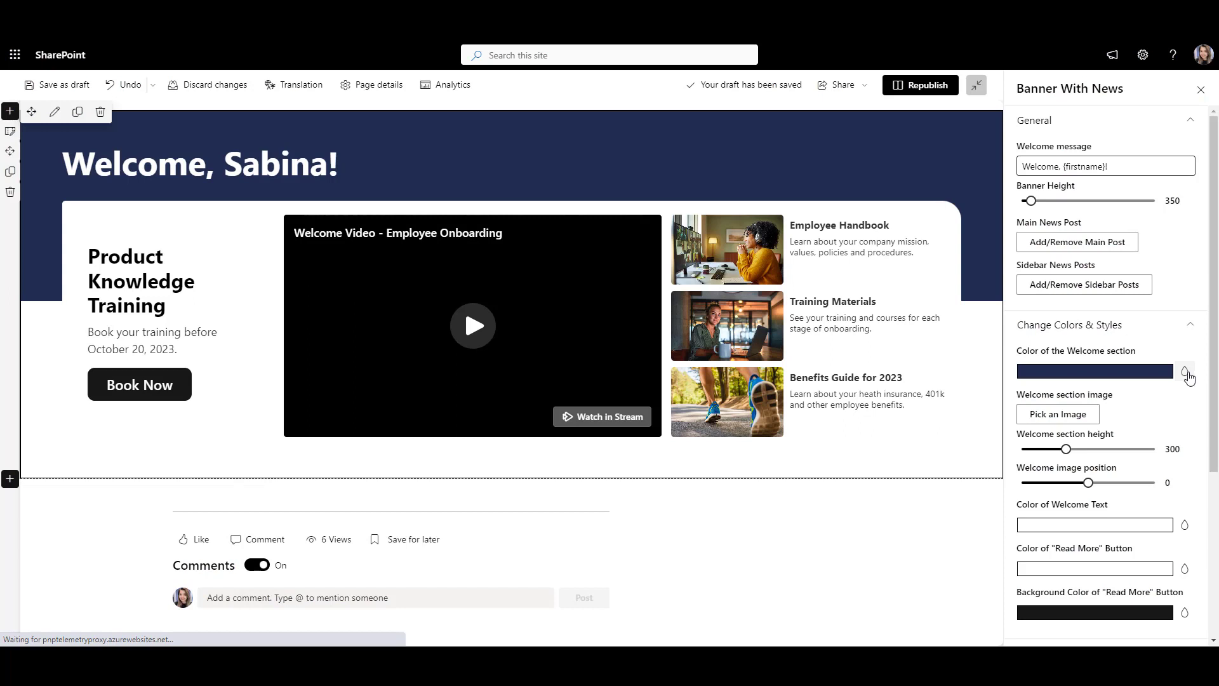
Set the welcome section colour to darker navy 0e2b3d and close the banner settings.
left_click(1185, 371)
left_click(1180, 326)
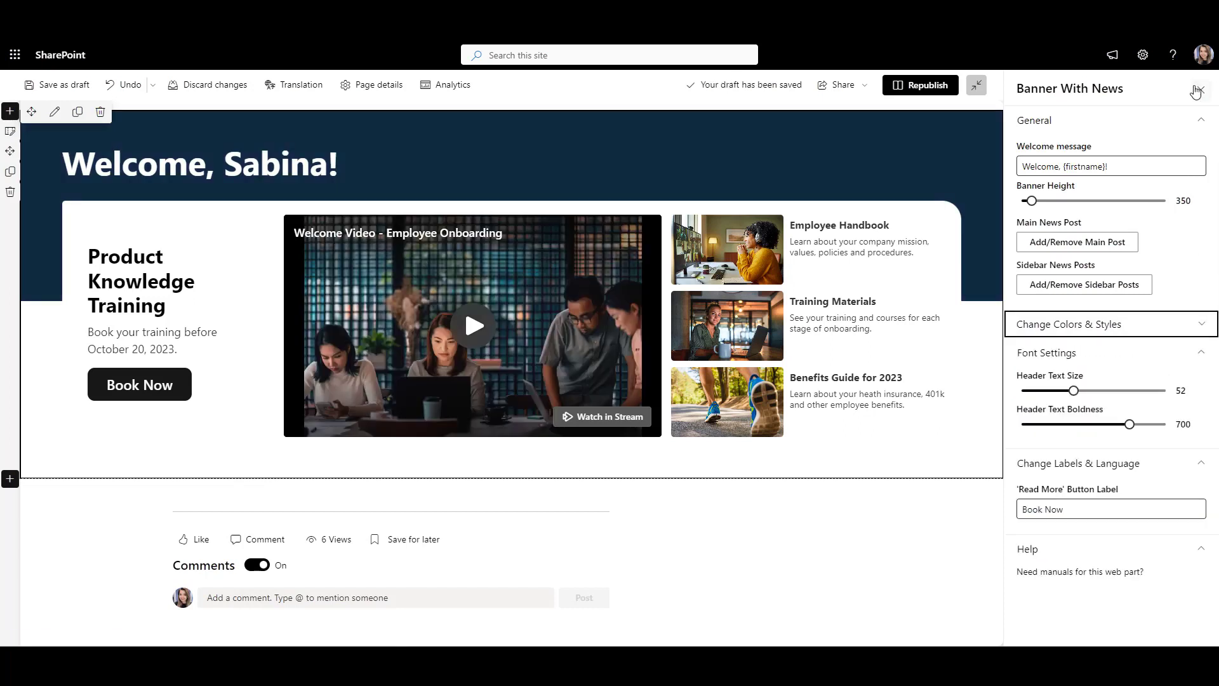
left_click(1200, 91)
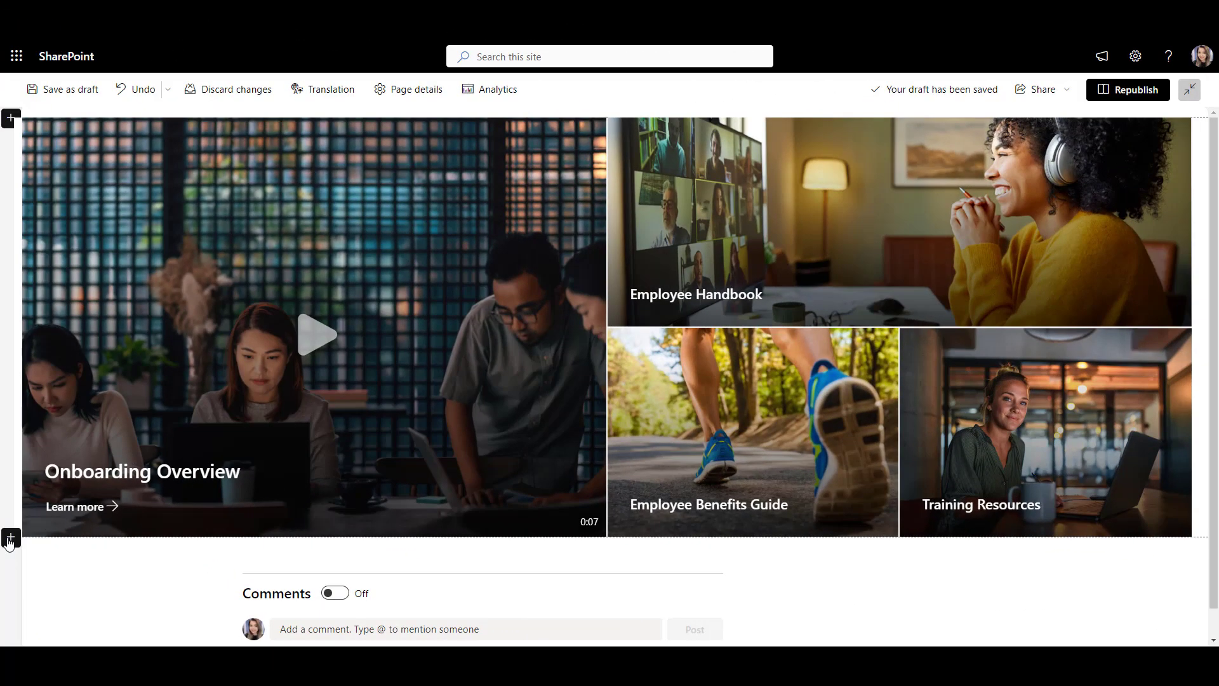
Add a one-column section below the hero with a Quick links web part in Tiles layout.
left_click(10, 539)
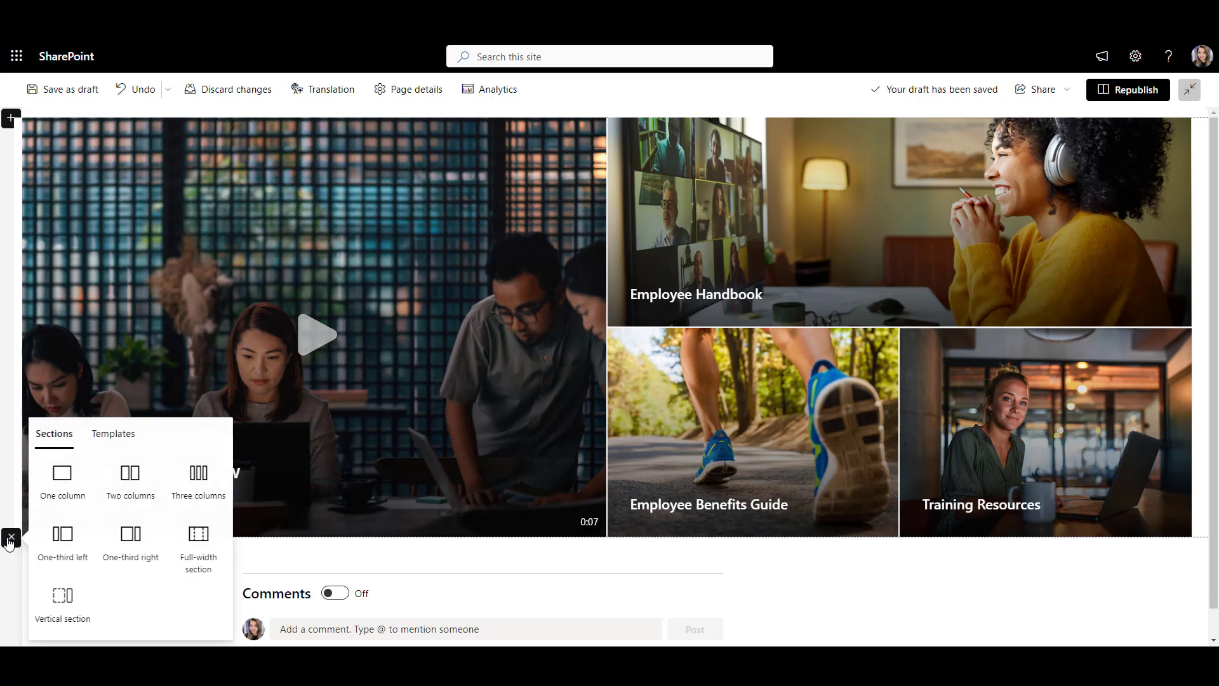
left_click(62, 484)
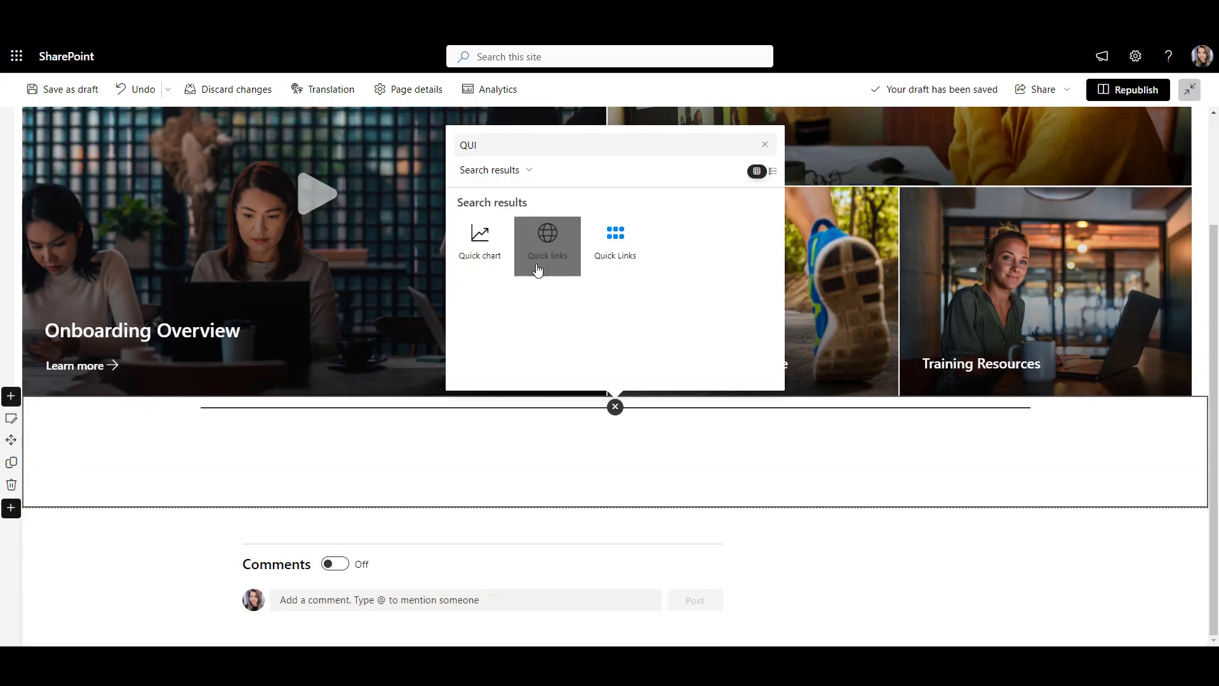
left_click(537, 269)
left_click(343, 405)
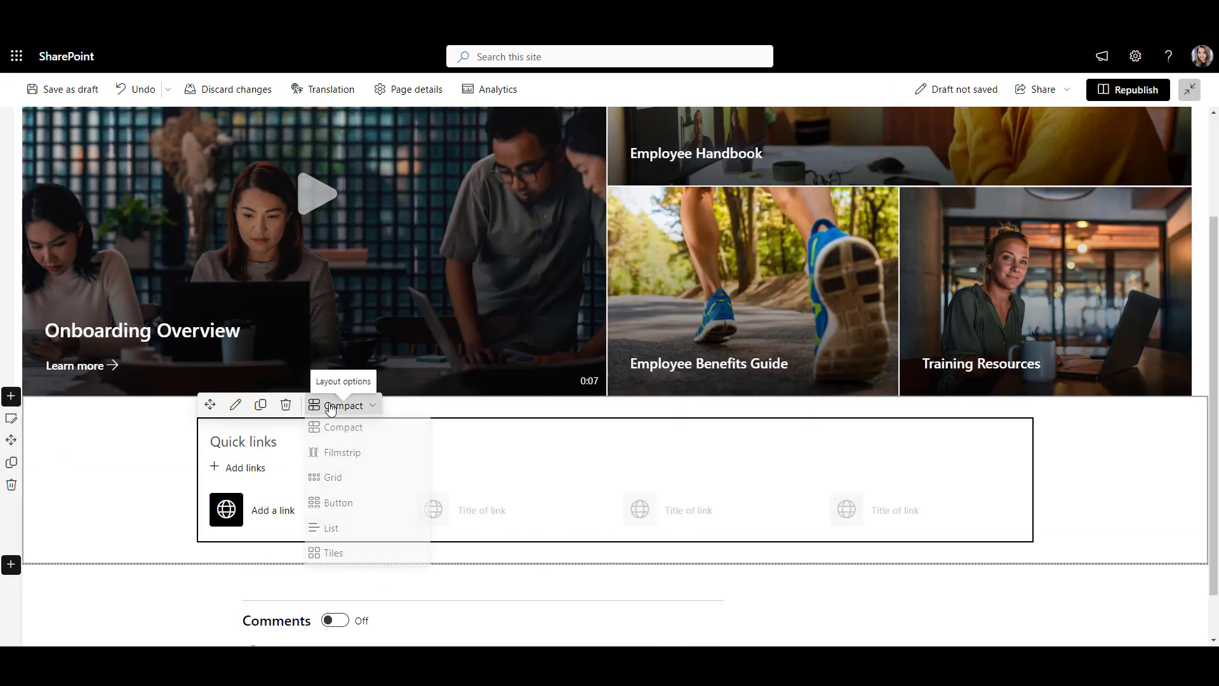
left_click(360, 557)
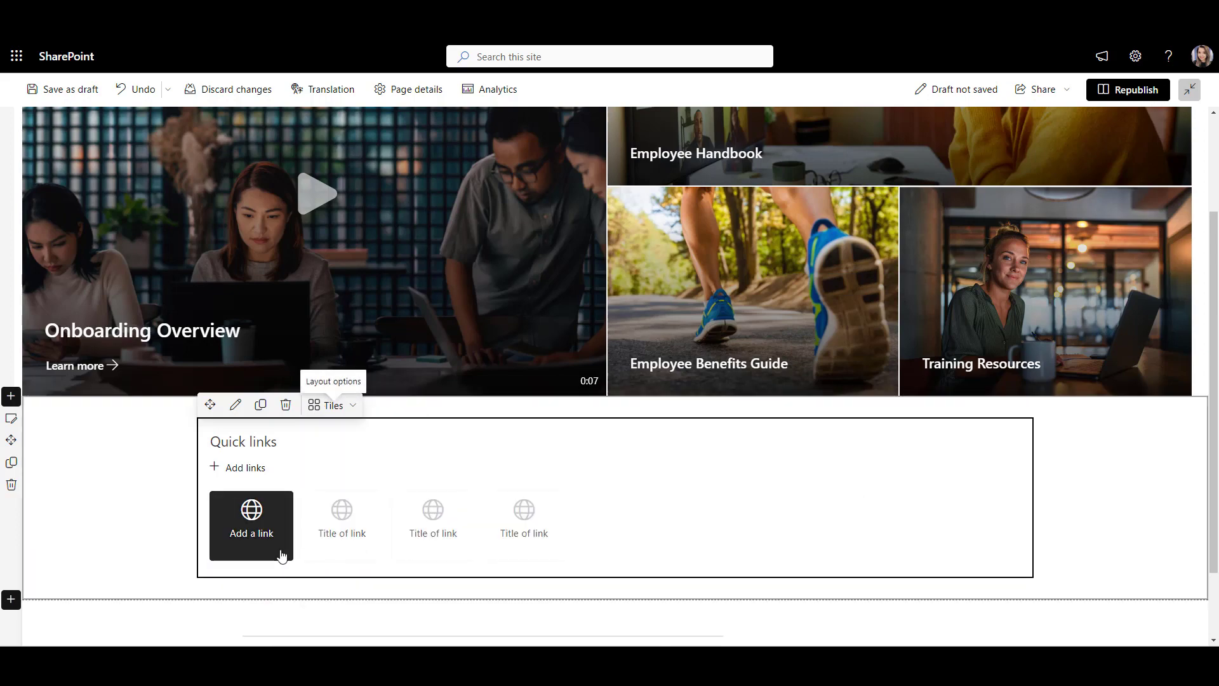
Add the IT Helpdesk link with an icon thumbnail and make the tile icons large.
left_click(283, 553)
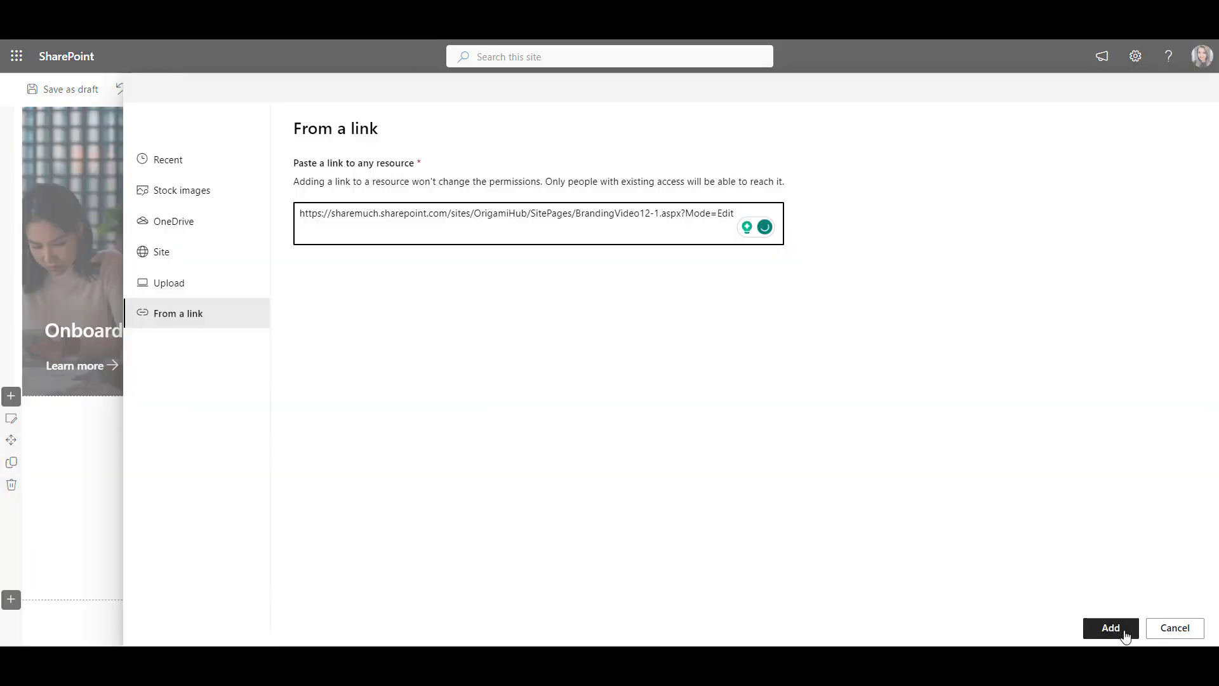
left_click(1110, 628)
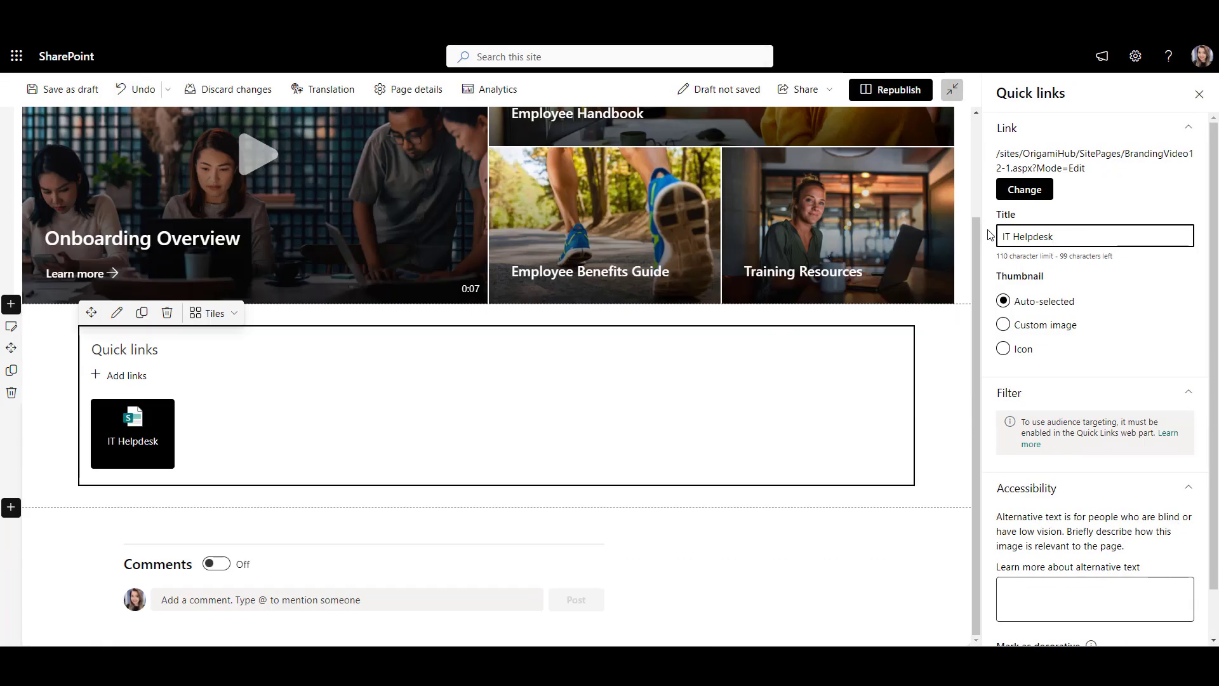
left_click(1003, 349)
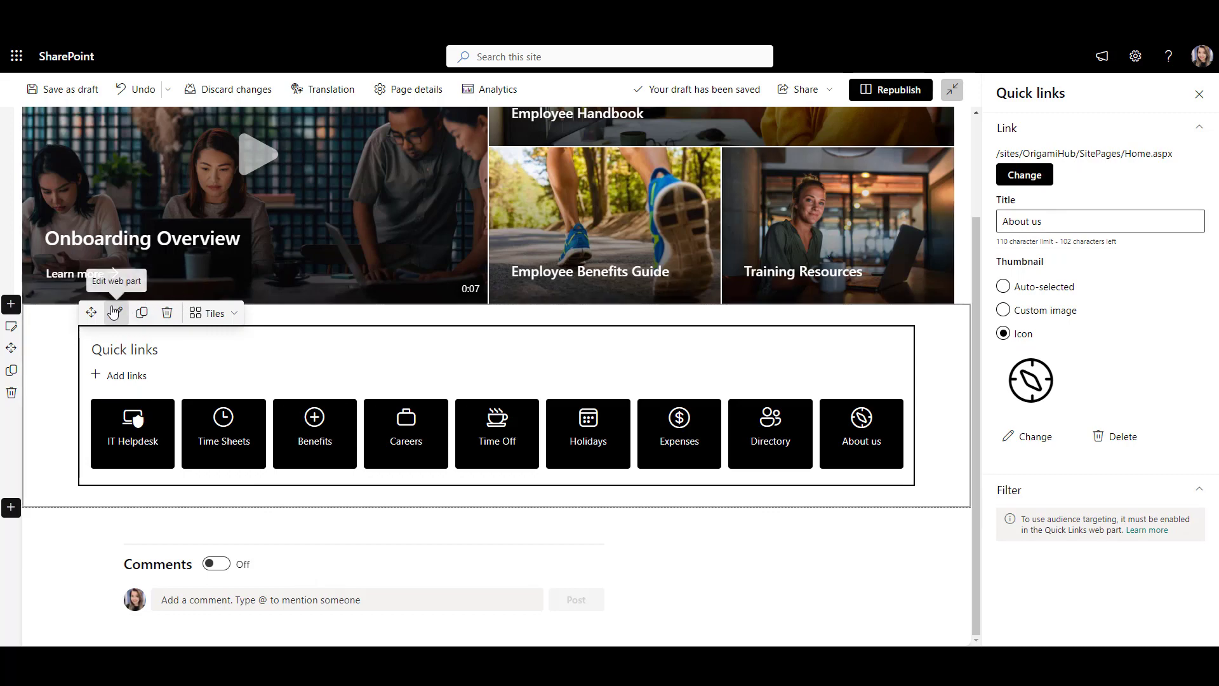
left_click(115, 312)
left_click(1009, 407)
left_click(1199, 94)
Preview the Purple and Green site themes, then cancel without changing the theme.
left_click(1159, 489)
left_click(1135, 56)
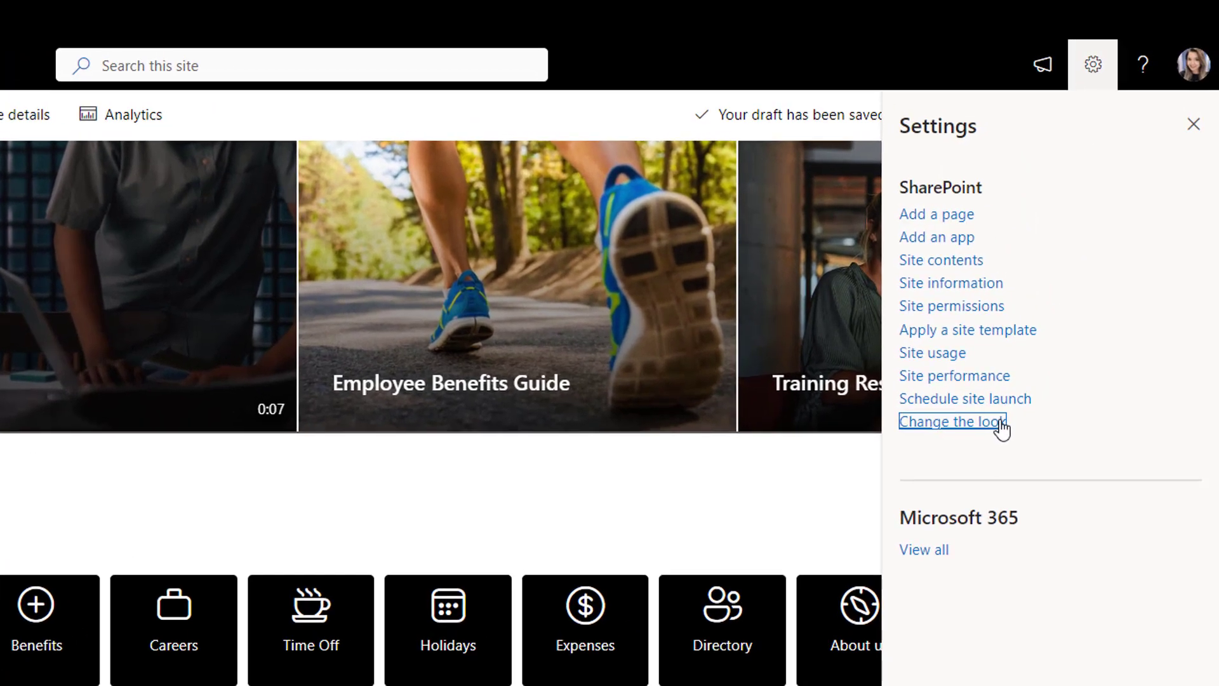
left_click(1057, 309)
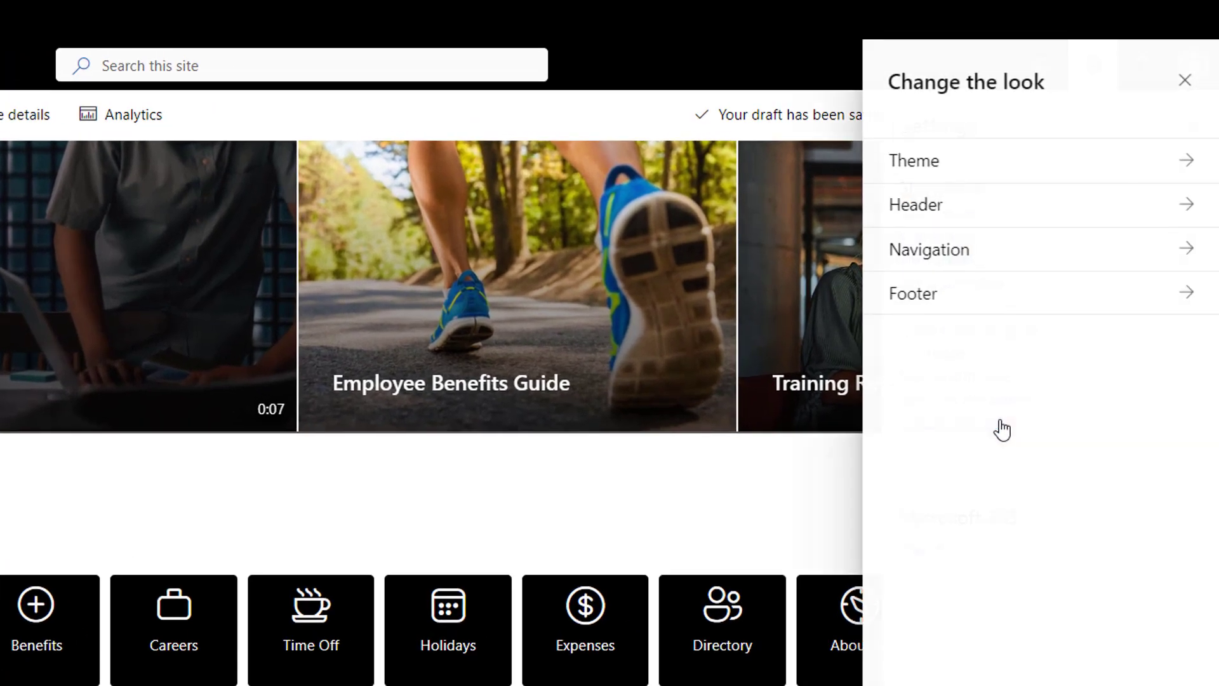
left_click(967, 174)
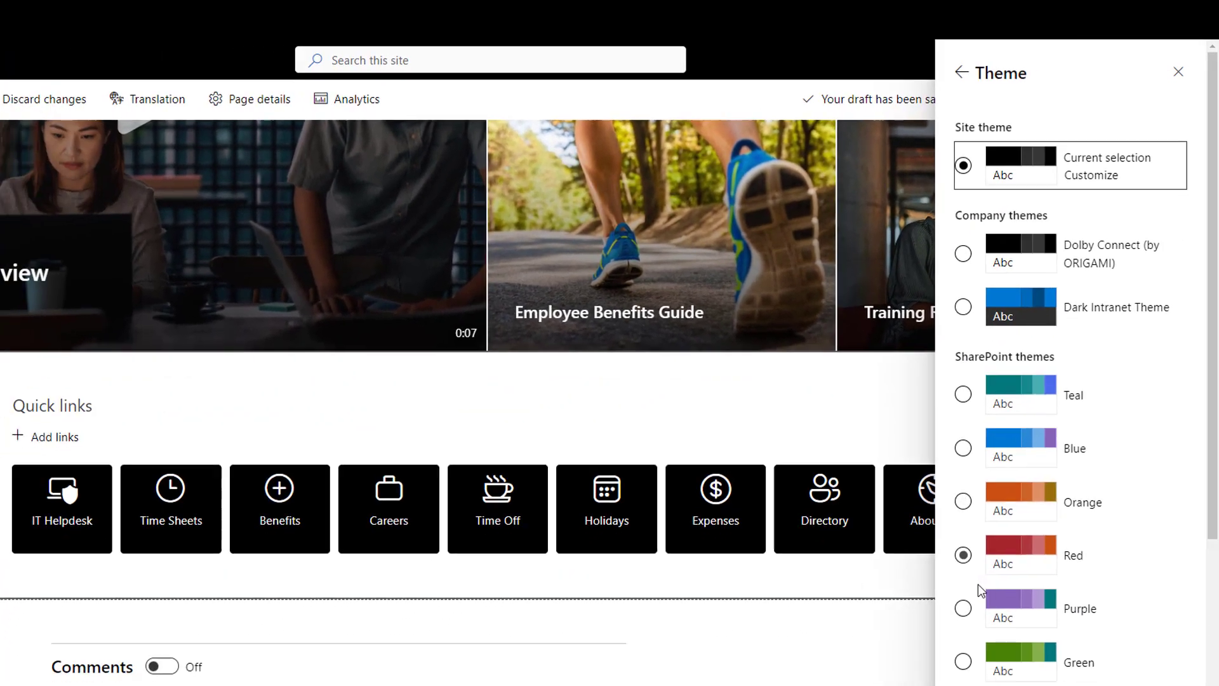
left_click(965, 603)
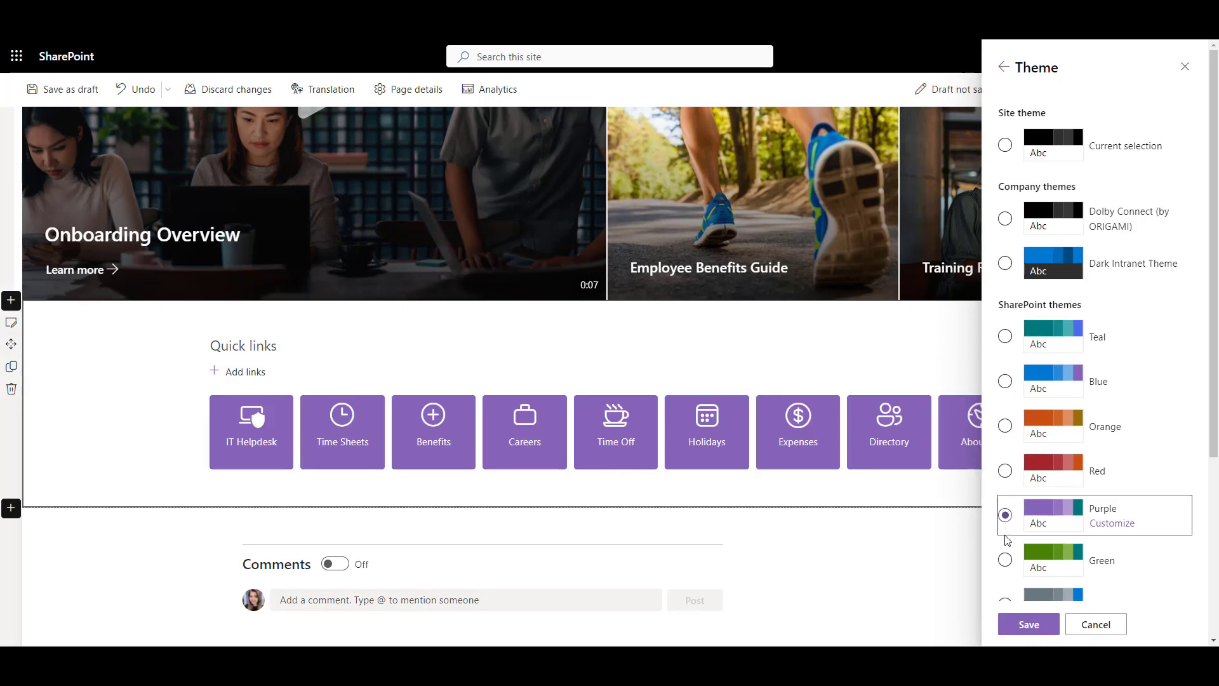
left_click(1009, 560)
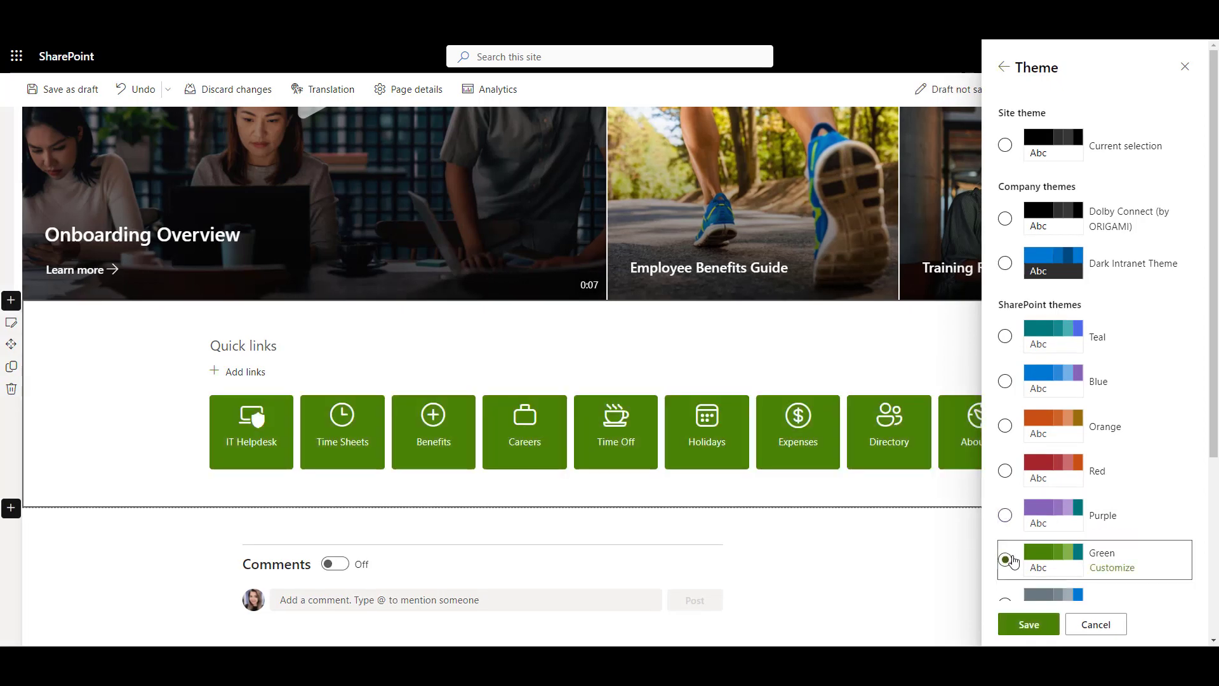
left_click(1104, 627)
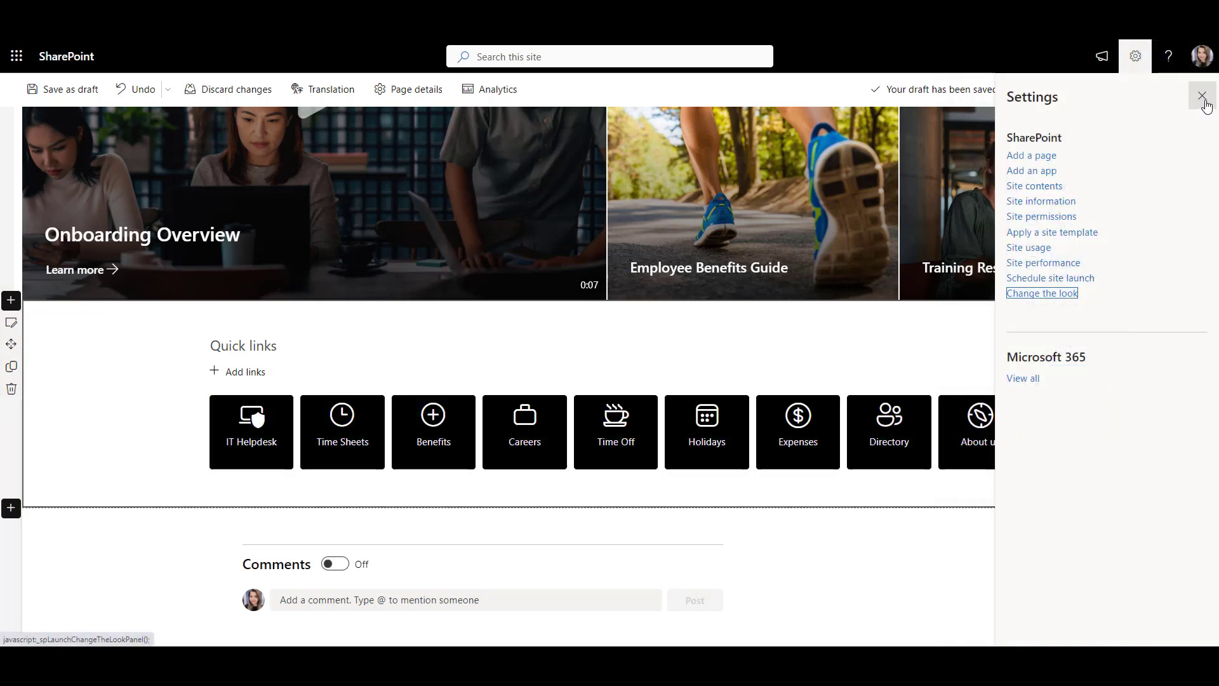
left_click(1202, 96)
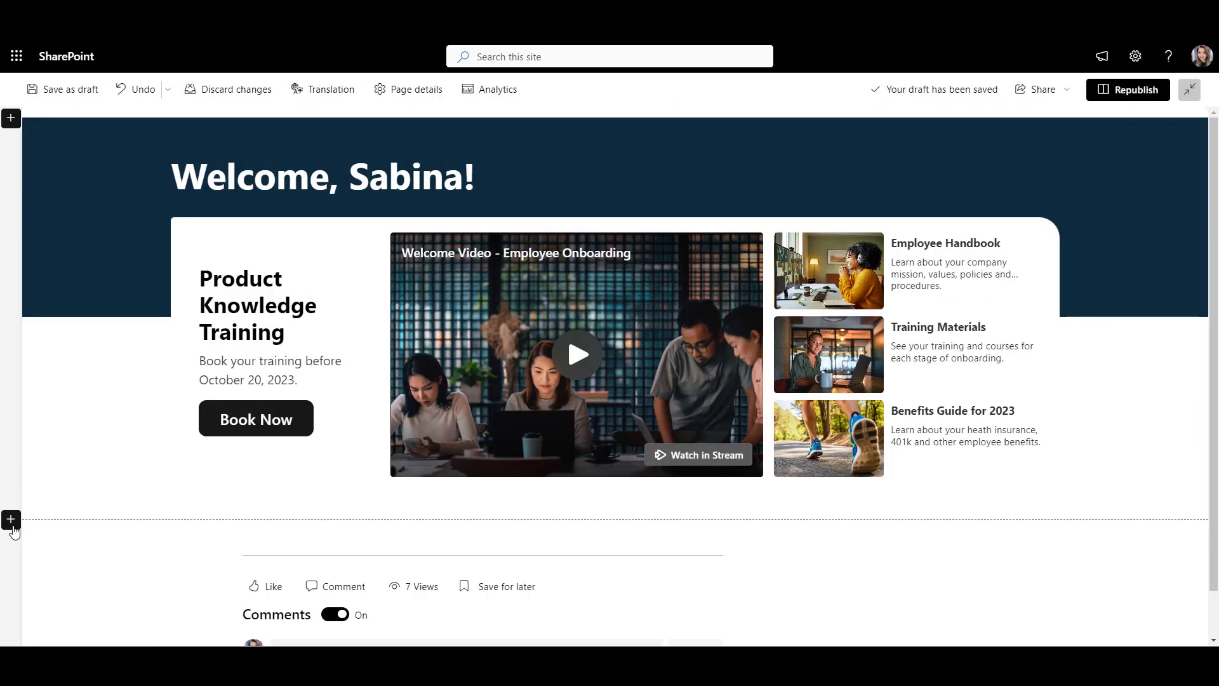
Add a full-width section below the banner with a Quick Links web part.
left_click(11, 520)
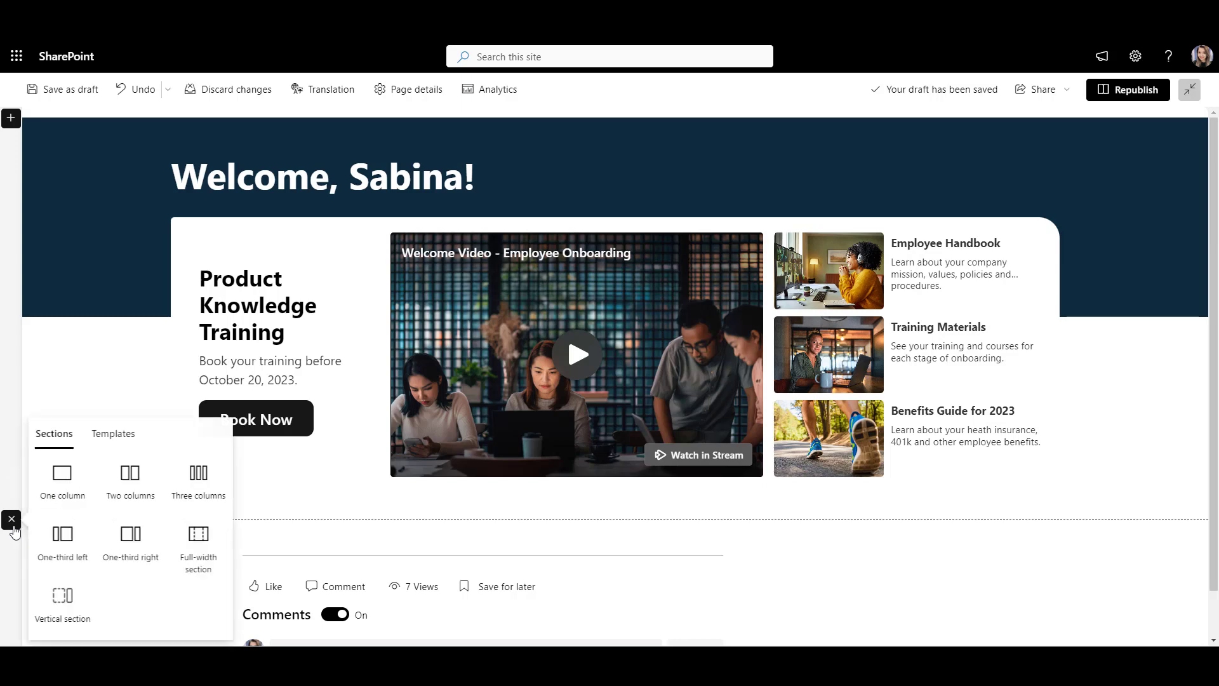
left_click(198, 564)
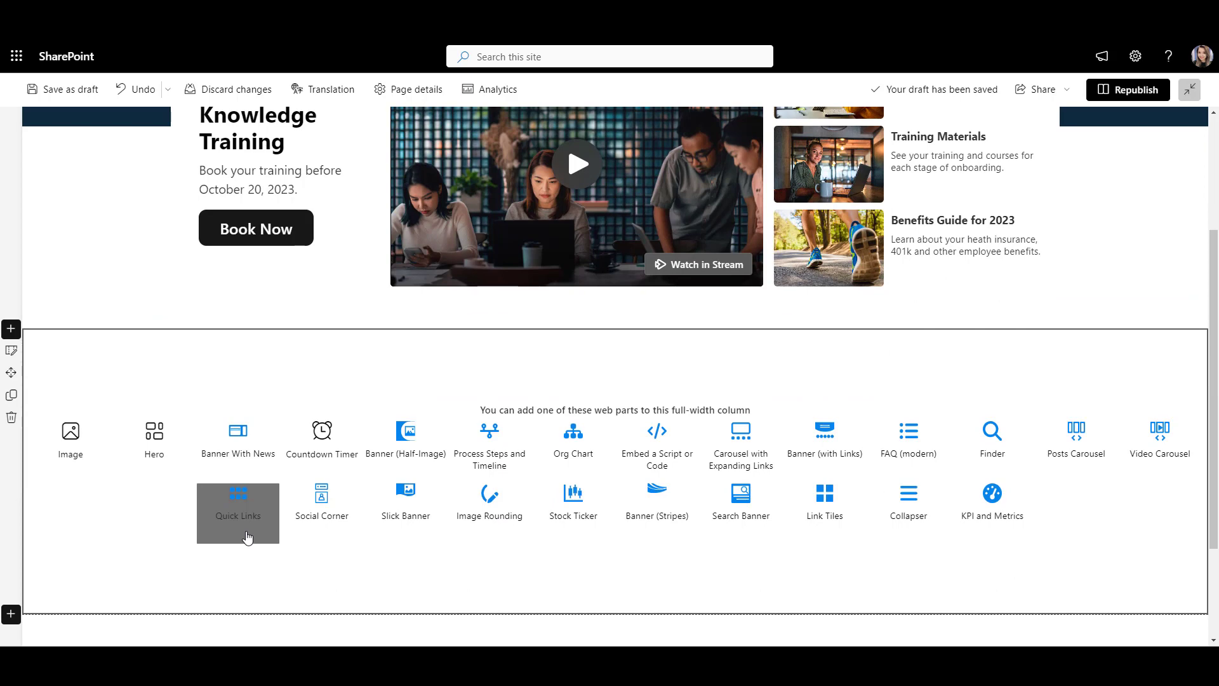
left_click(247, 538)
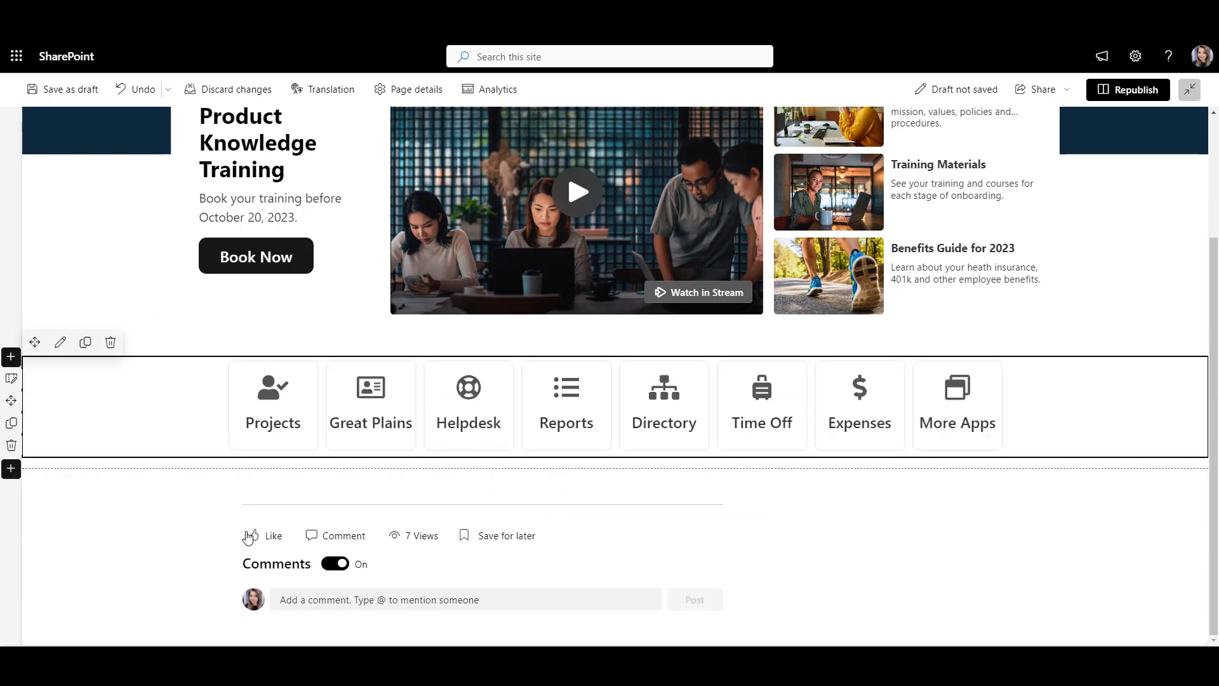
left_click(61, 343)
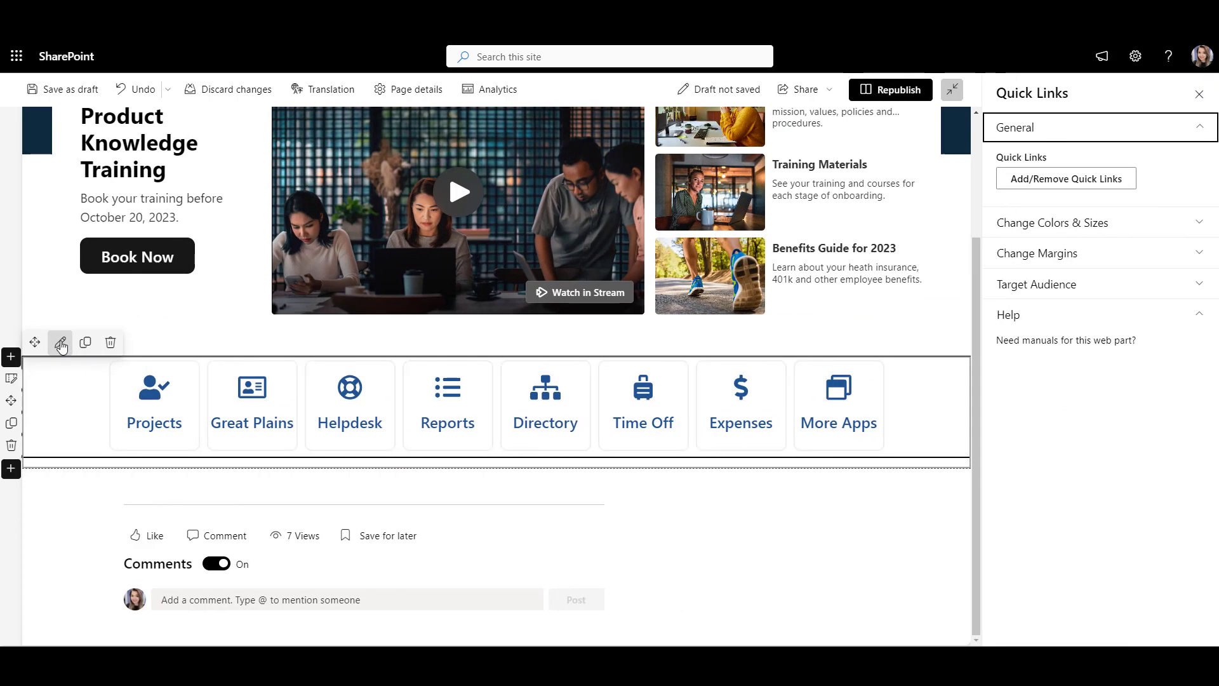
left_click(1073, 180)
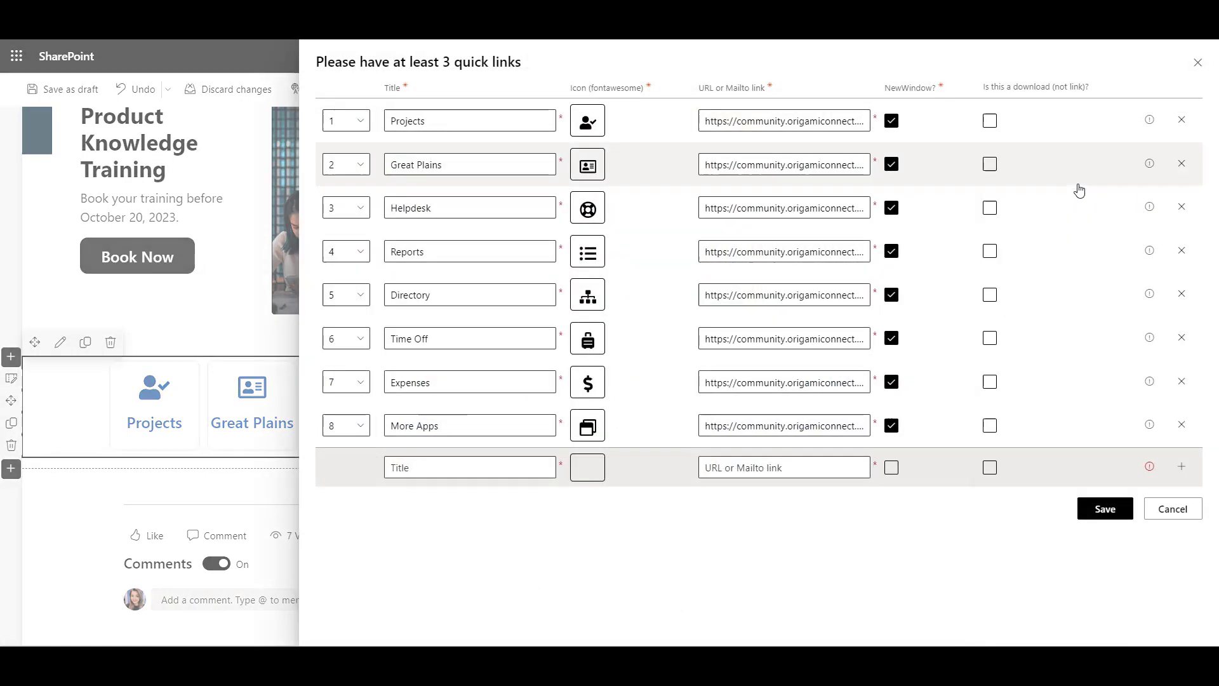
Rename the first link Helpdesk with a laptop icon and new URL, then save the nine links.
double_click(411, 118)
type("Helpdesk")
left_click(587, 121)
type("lap")
left_click(535, 177)
triple_click(788, 121)
type("https://community.origamiconnect.com/t/full-width-quick-links/22")
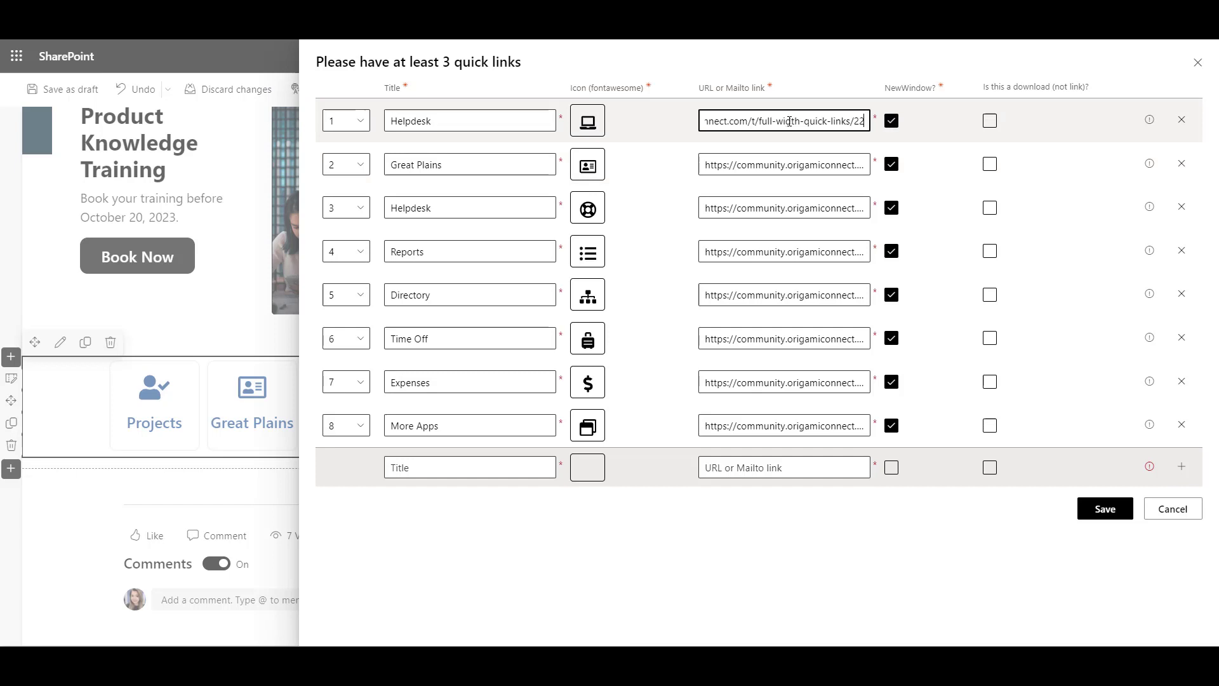
left_click(480, 166)
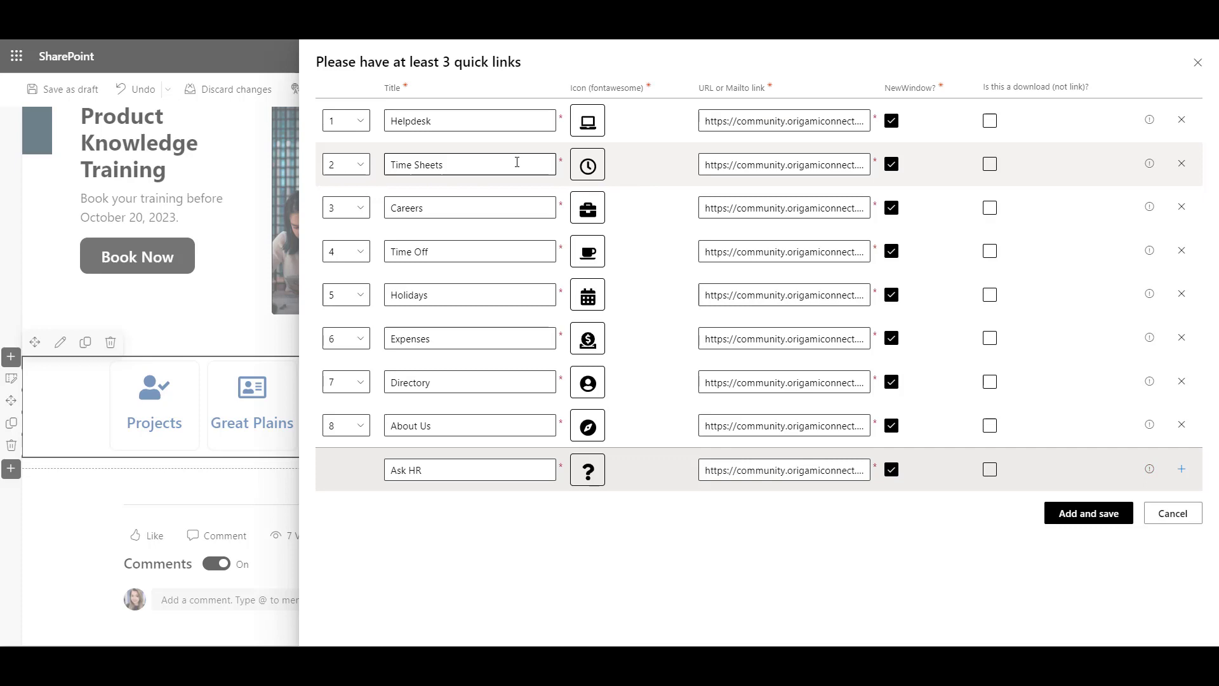
left_click(1089, 514)
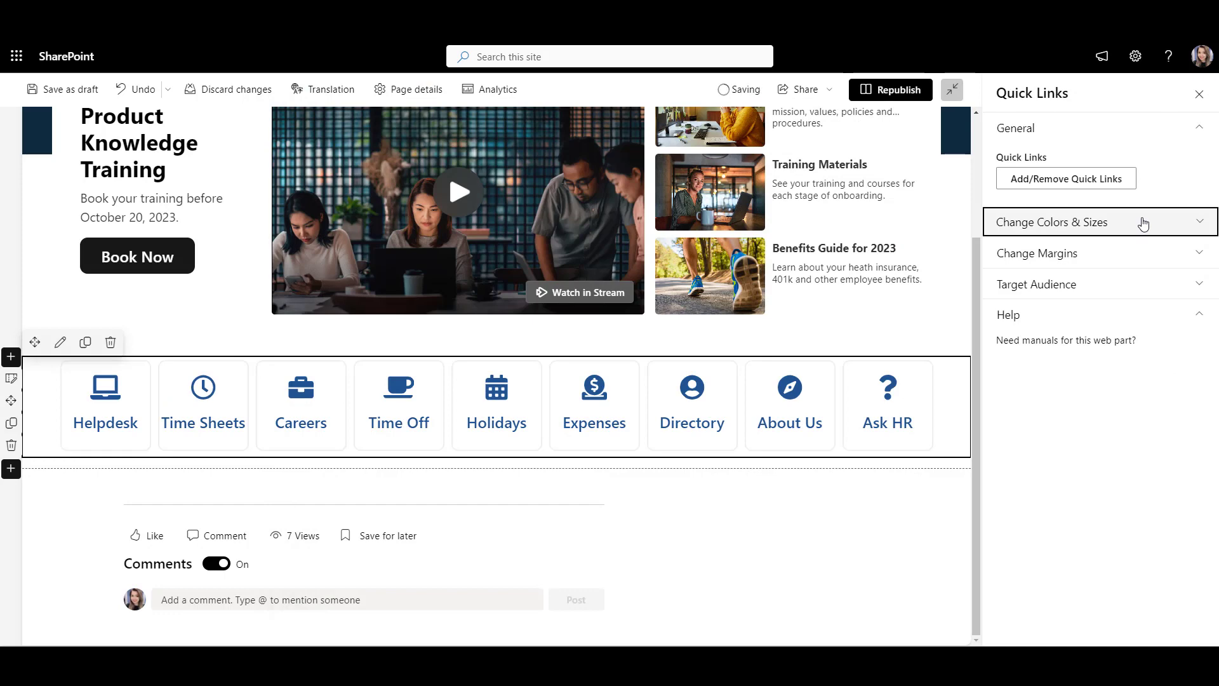
Shrink the link label text from 22 to 17, make the tiles black with white text and icons.
left_click(1143, 224)
left_click_drag(1098, 264, 1039, 339)
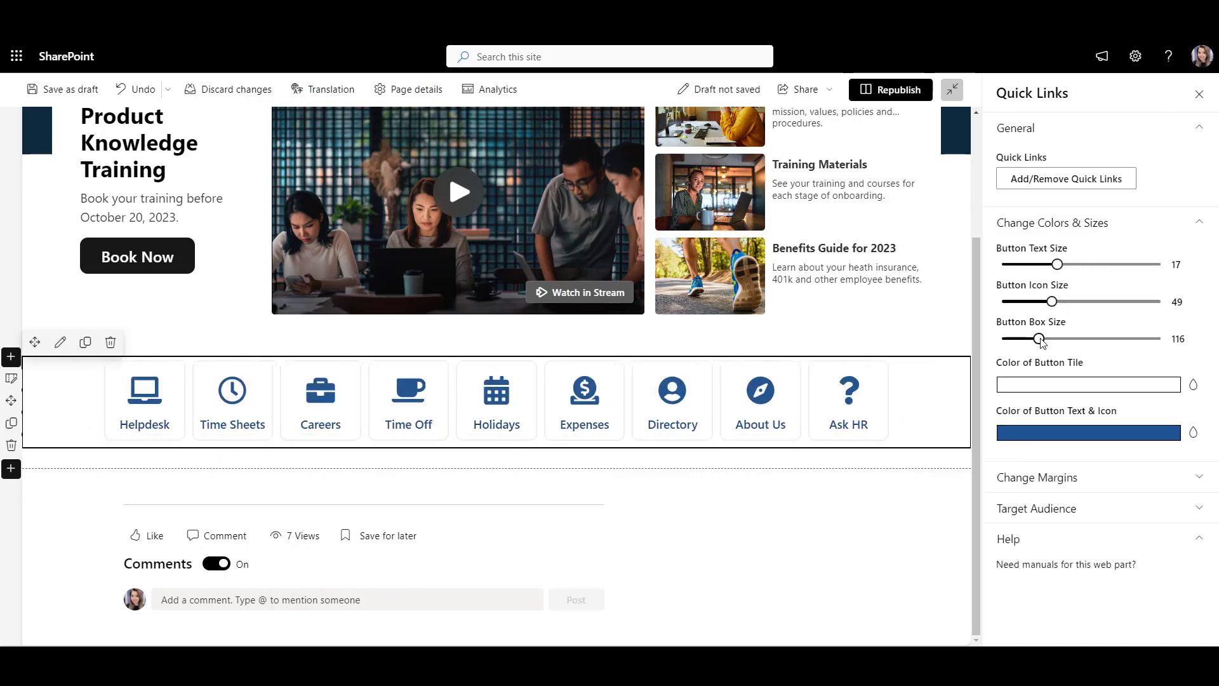
left_click(1194, 385)
left_click(1009, 530)
scroll(1079, 445, "down", 3)
left_click(1185, 490)
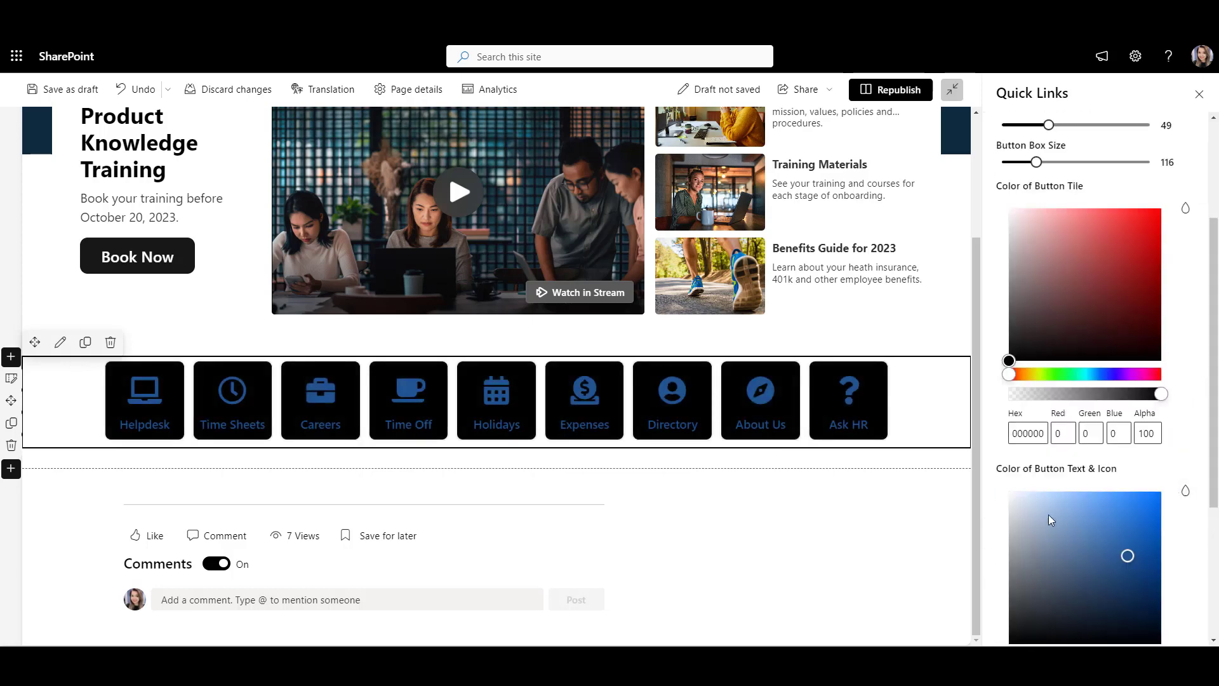
Set the quick links Margin Left -1, Margin Top -3 and Width 125.
scroll(1077, 508, "down", 5)
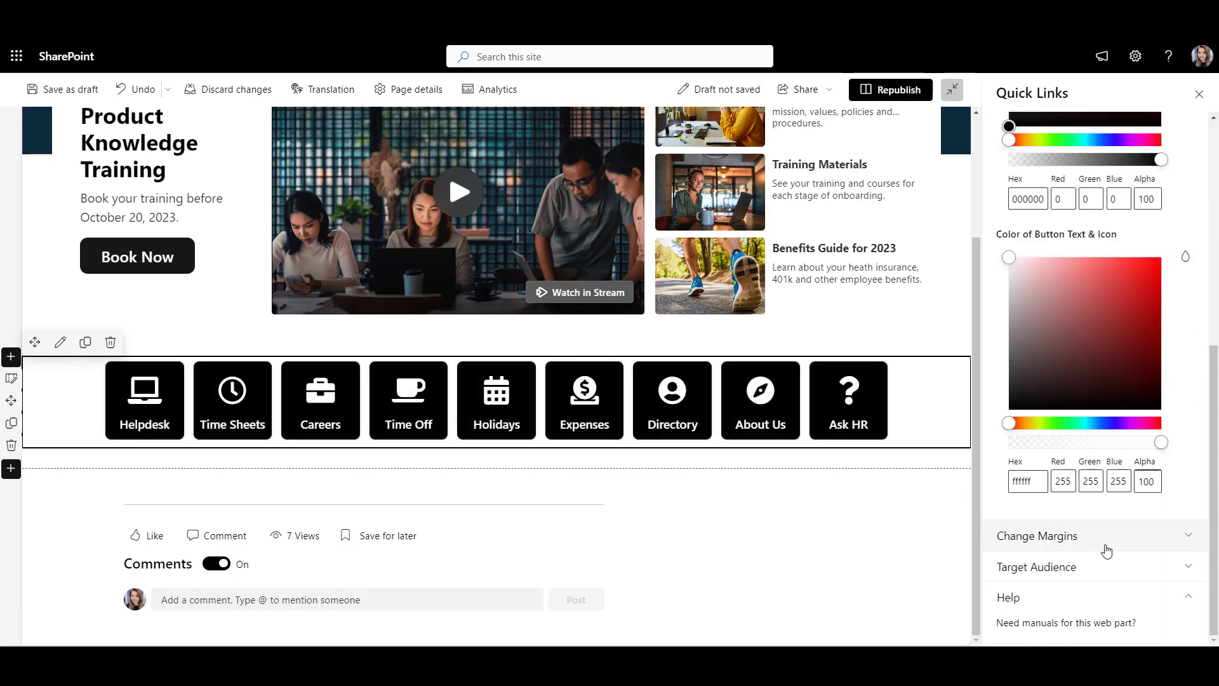
left_click(1073, 537)
scroll(1077, 453, "down", 2)
left_click_drag(1075, 450, 1073, 450)
left_click_drag(1076, 487, 1067, 487)
left_click_drag(1112, 525, 1149, 524)
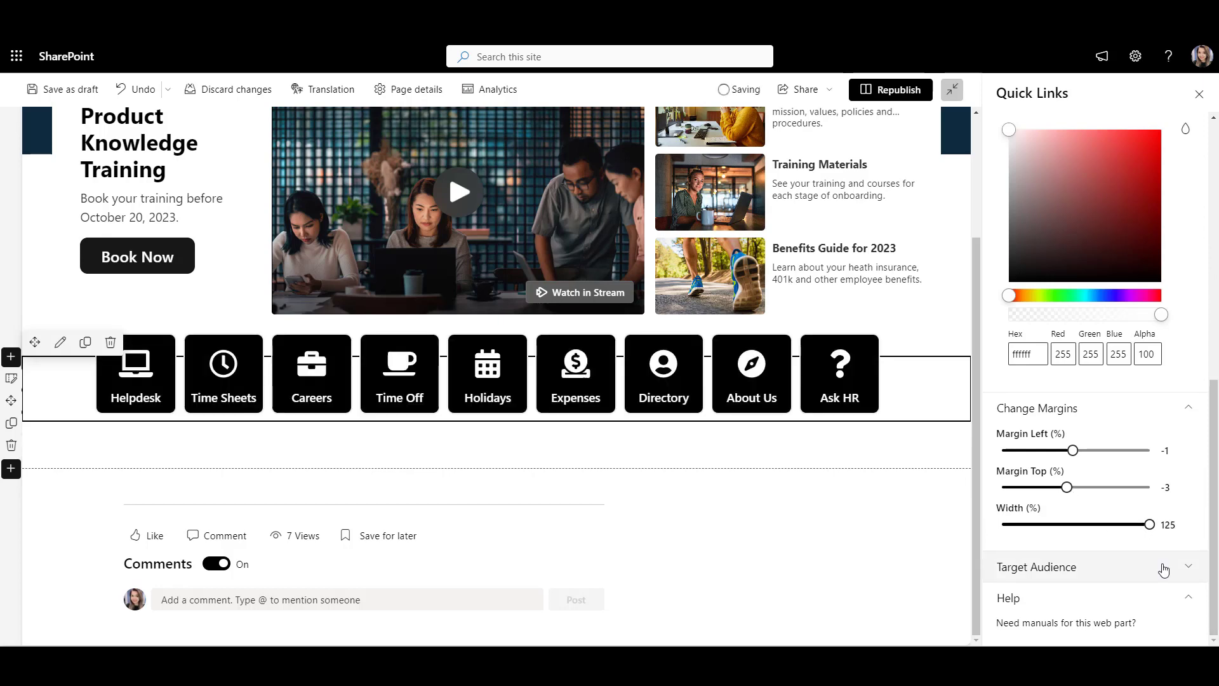
left_click(1163, 570)
scroll(1164, 553, "down", 1)
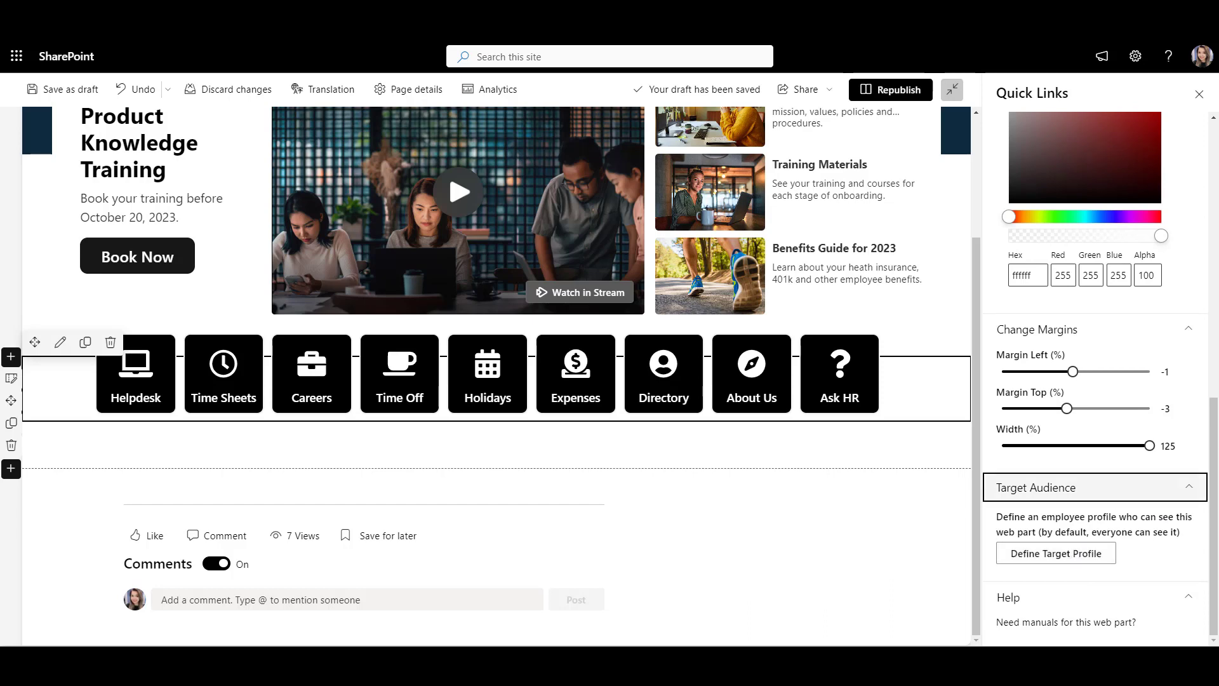
Add a Conversations web part to the empty column.
left_click(1198, 95)
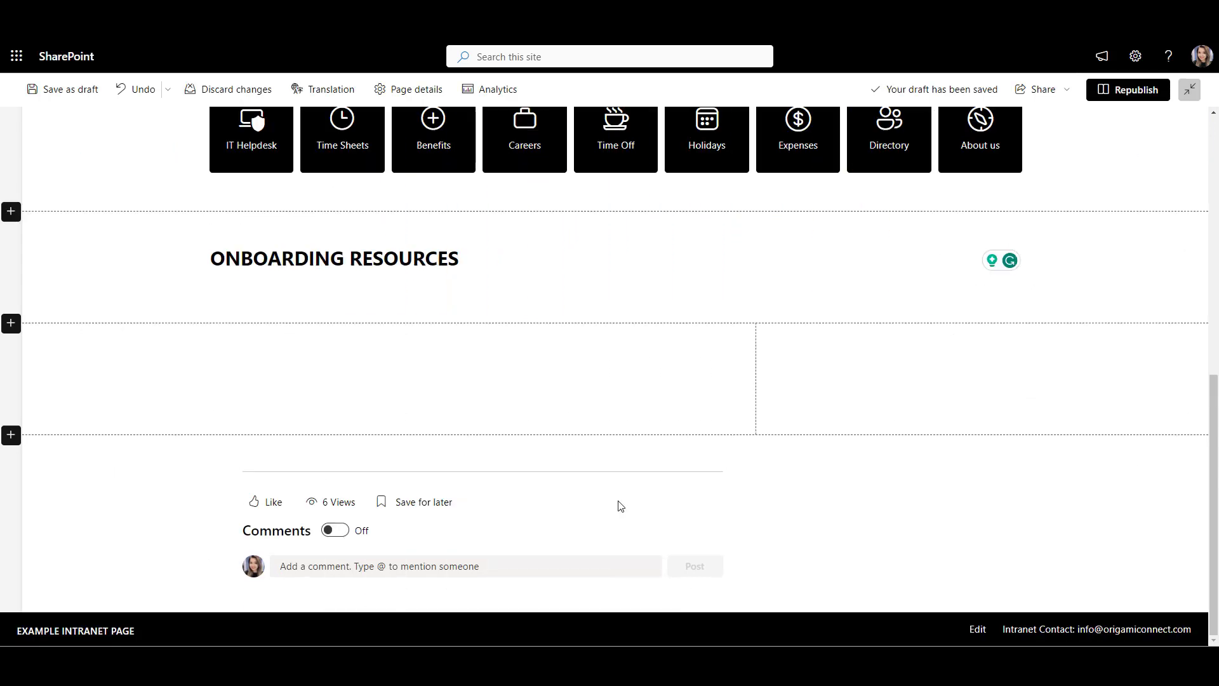
mouse_move(473, 335)
left_click(474, 335)
type("conv")
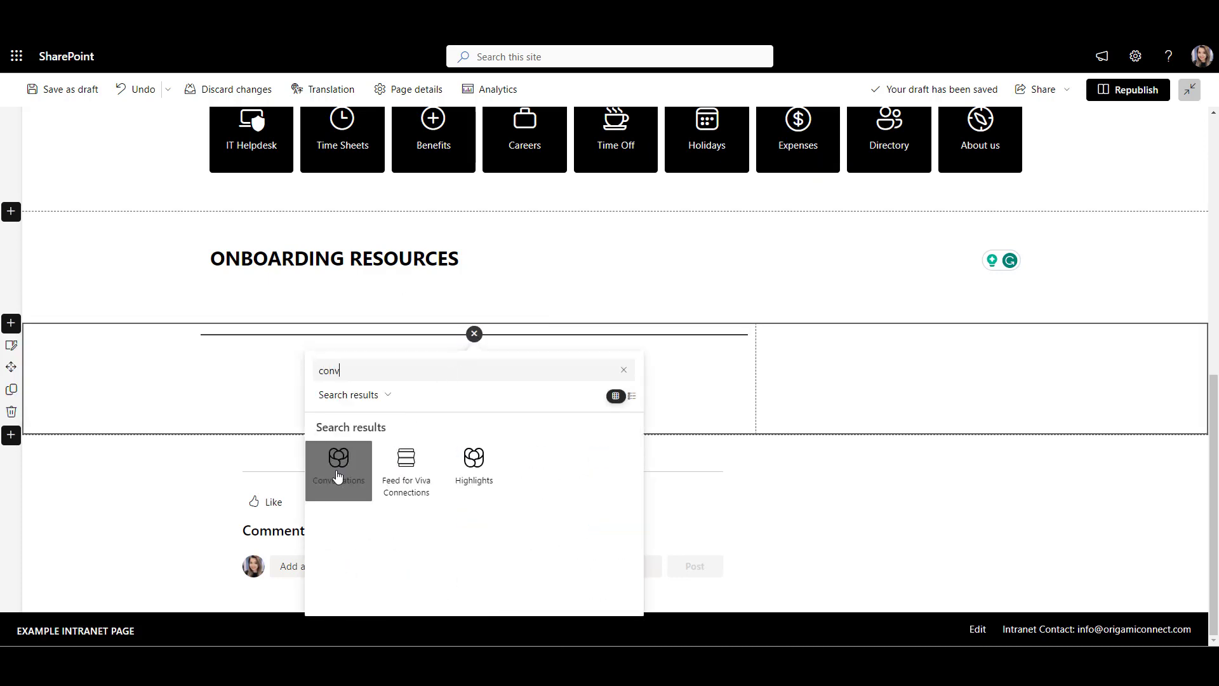
left_click(339, 482)
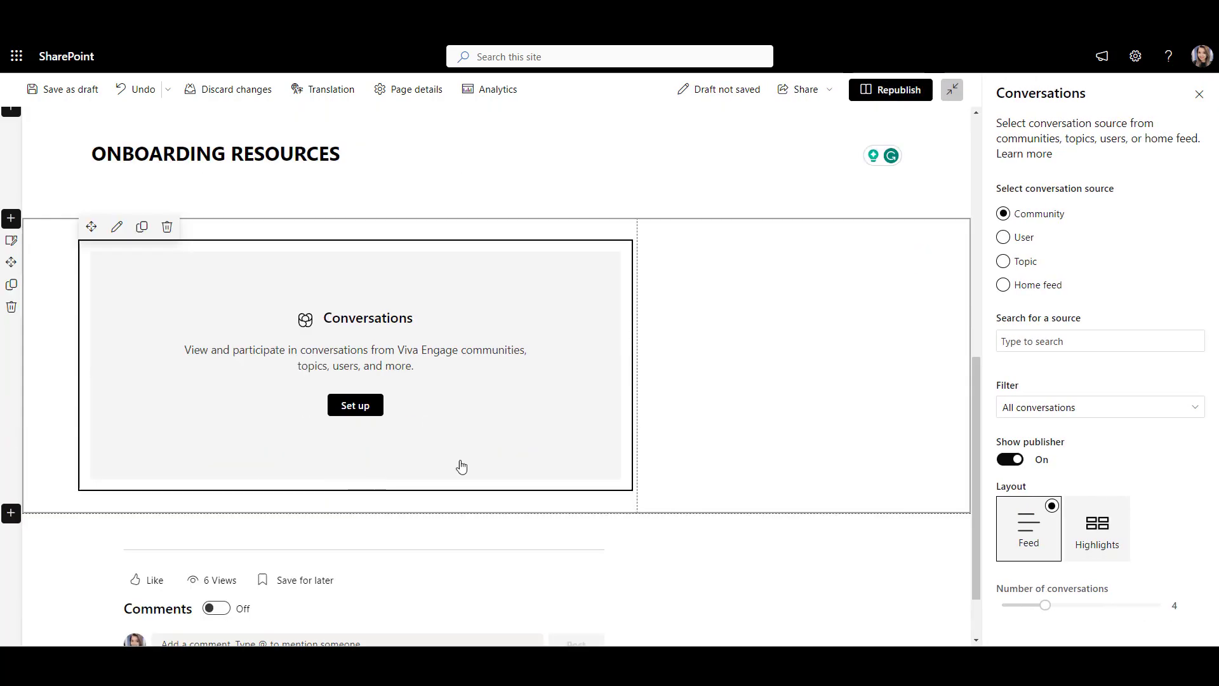
Pull conversations from the Joined topic and preview the first one.
left_click(1023, 266)
left_click(1030, 346)
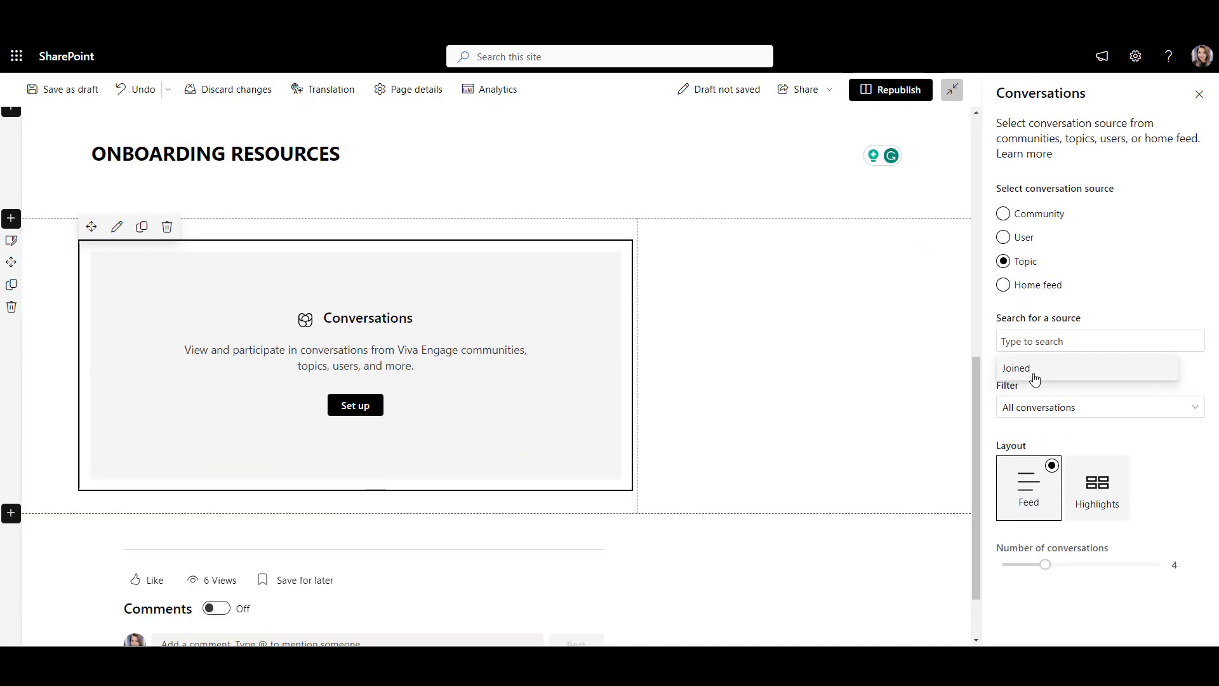
left_click(1035, 374)
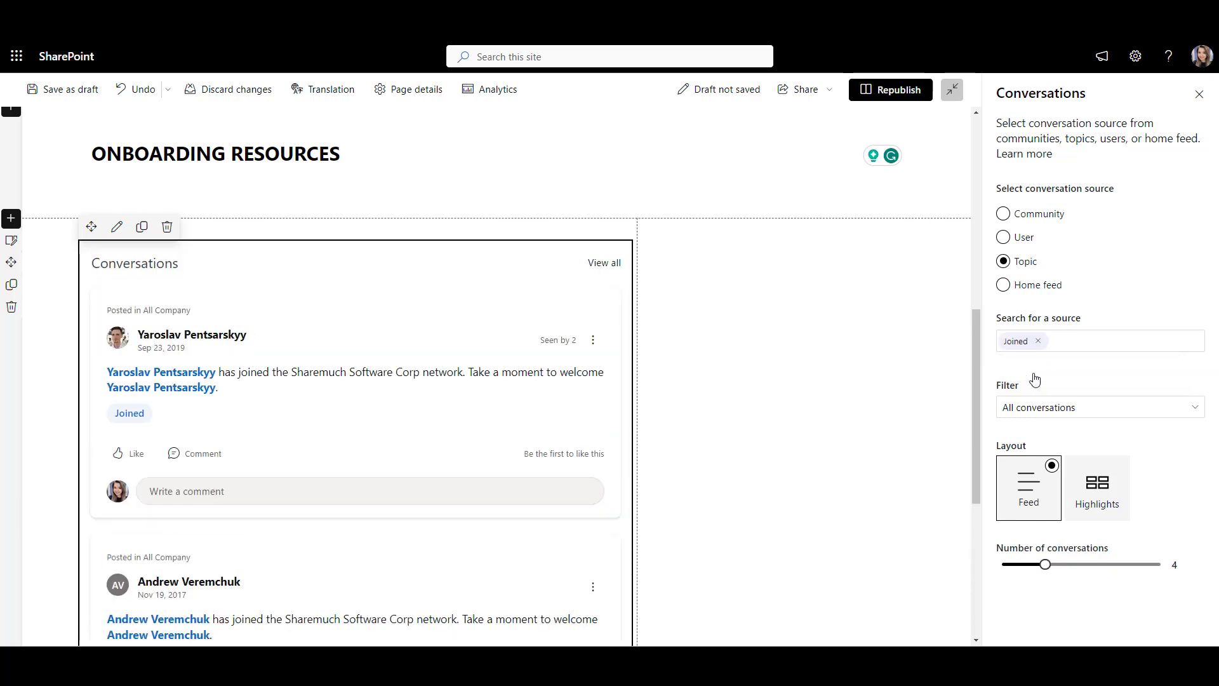
left_click(1122, 508)
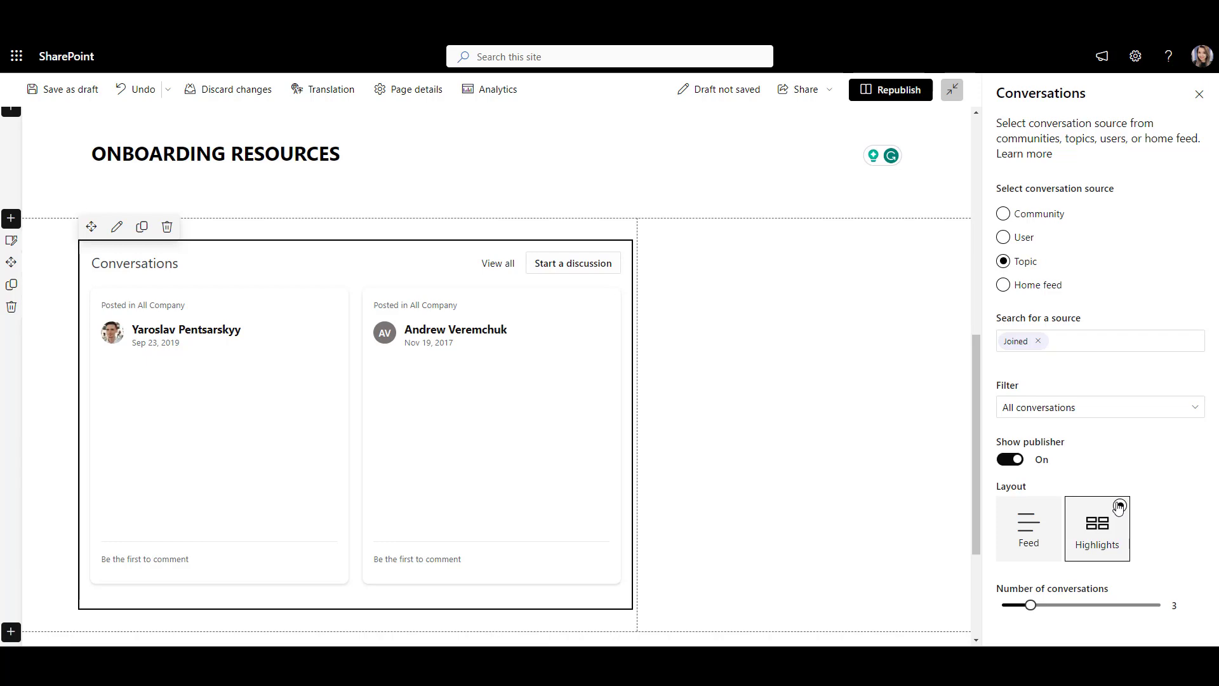
left_click(121, 405)
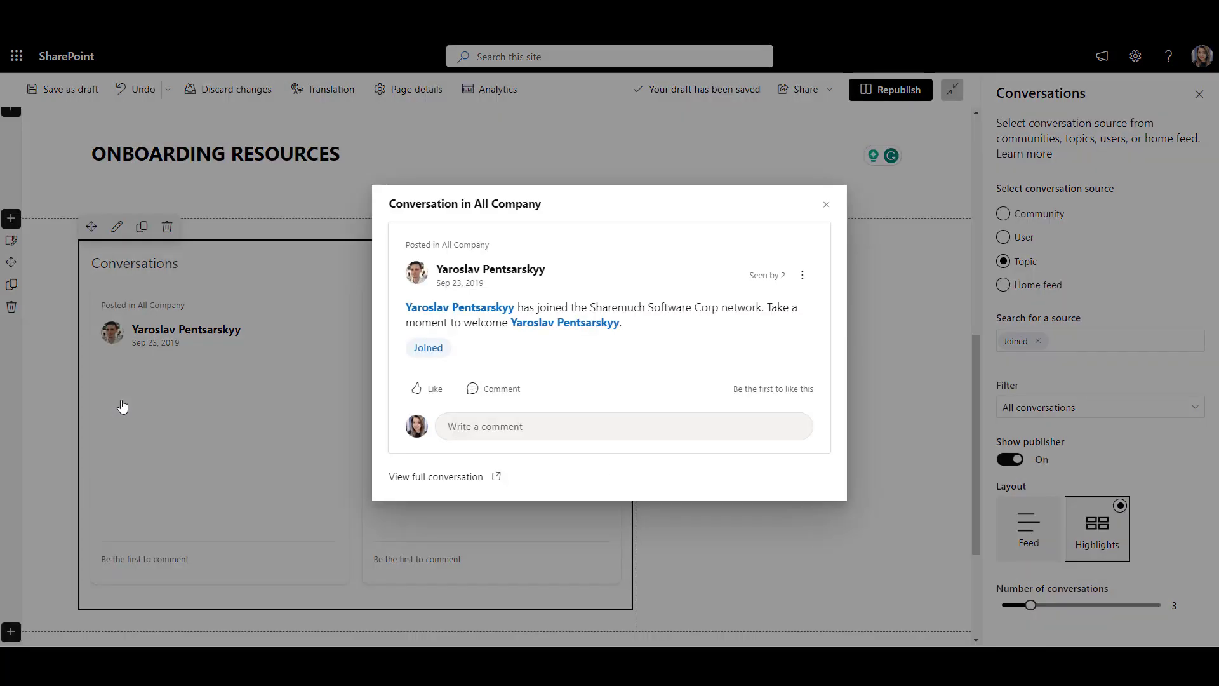
left_click(826, 204)
Use the Feed layout and set the number of conversations to 1.
left_click(1000, 527)
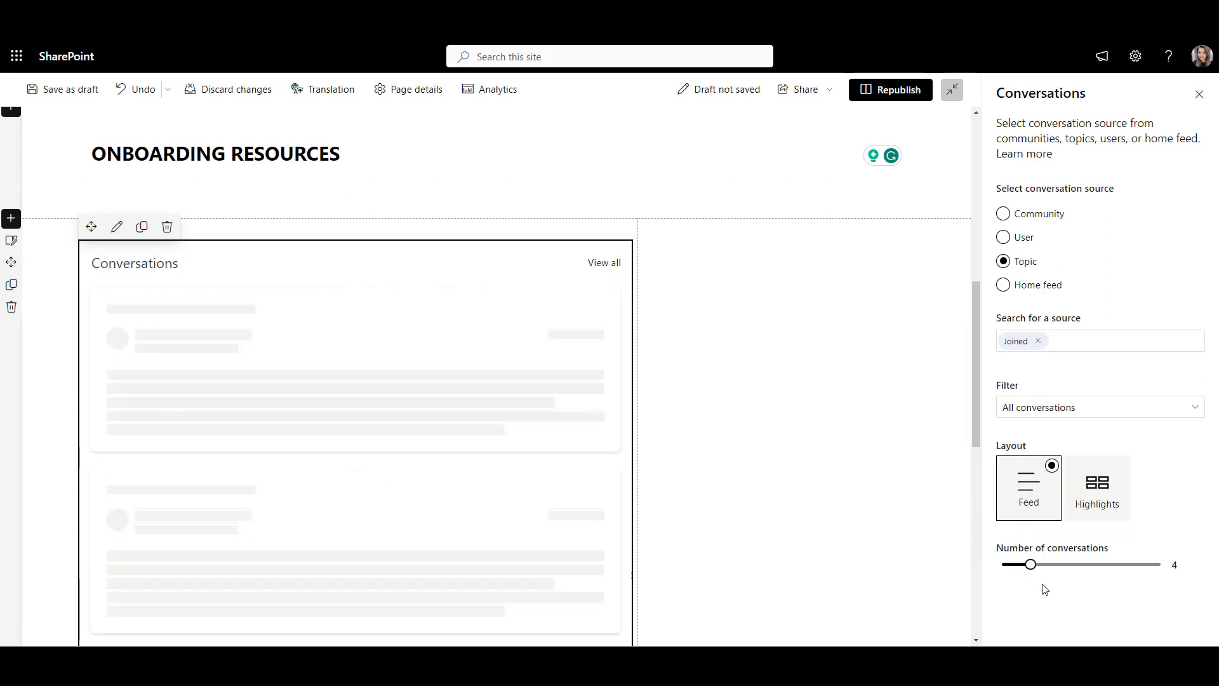
left_click(1051, 566)
left_click_drag(1029, 570, 972, 572)
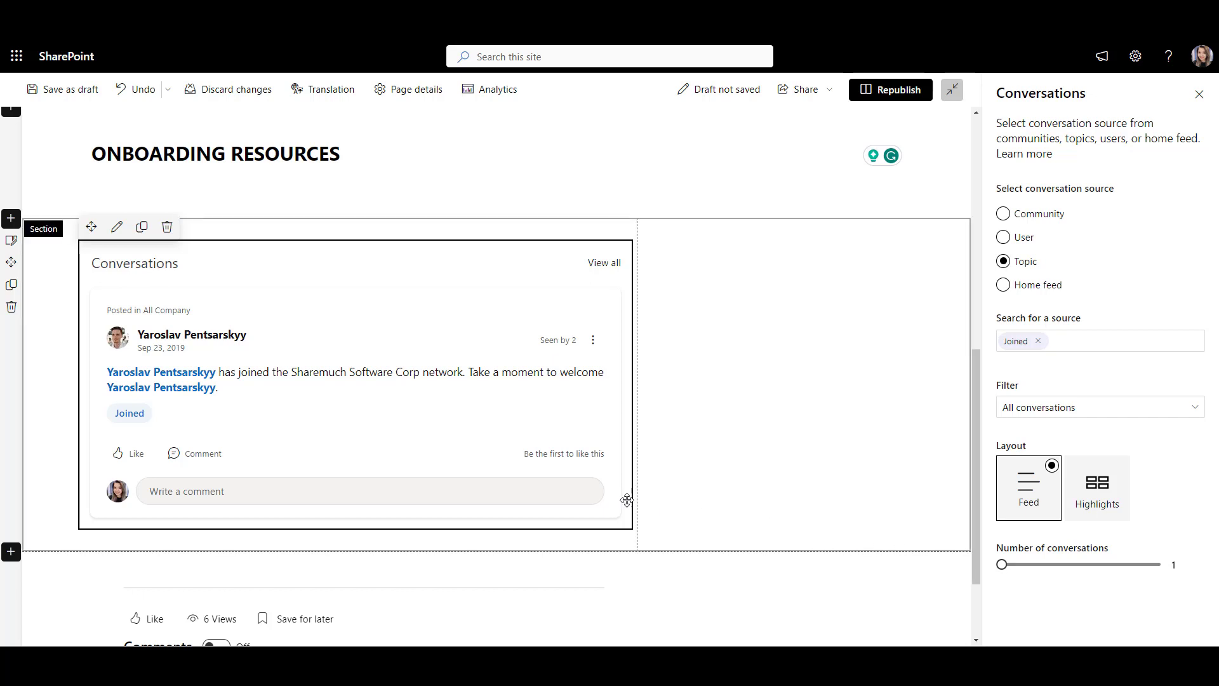
left_click(589, 497)
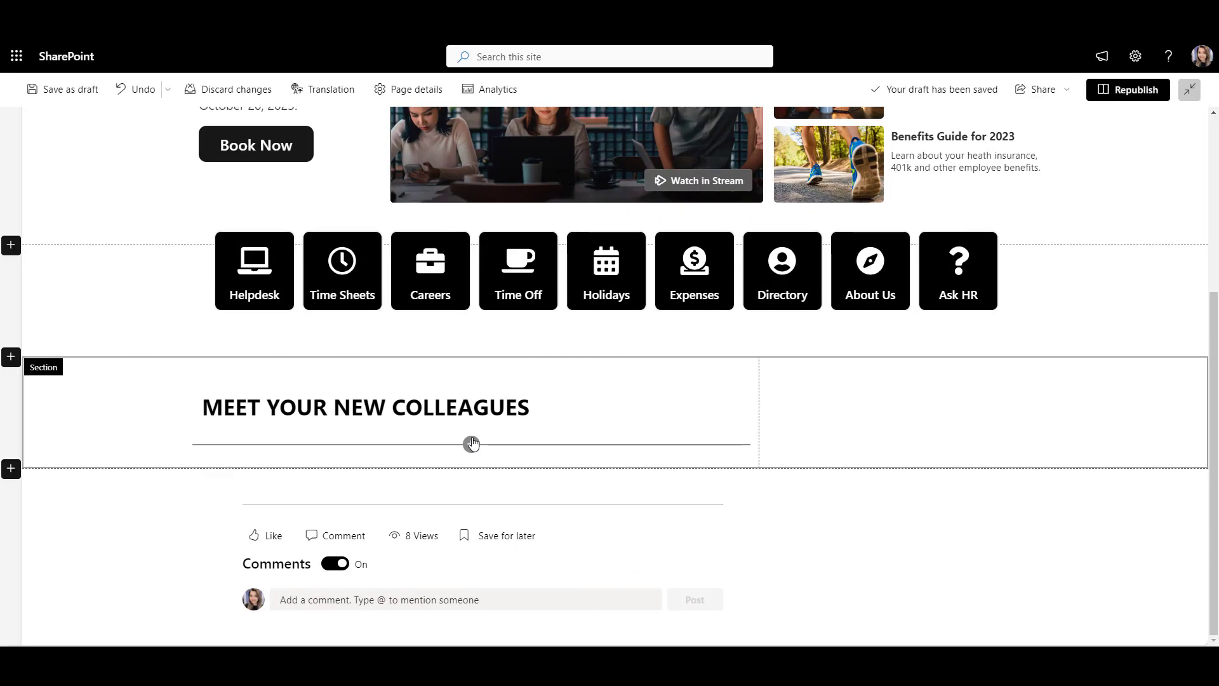
Insert a Social Corner web part below the colleagues heading and open its settings.
left_click(471, 444)
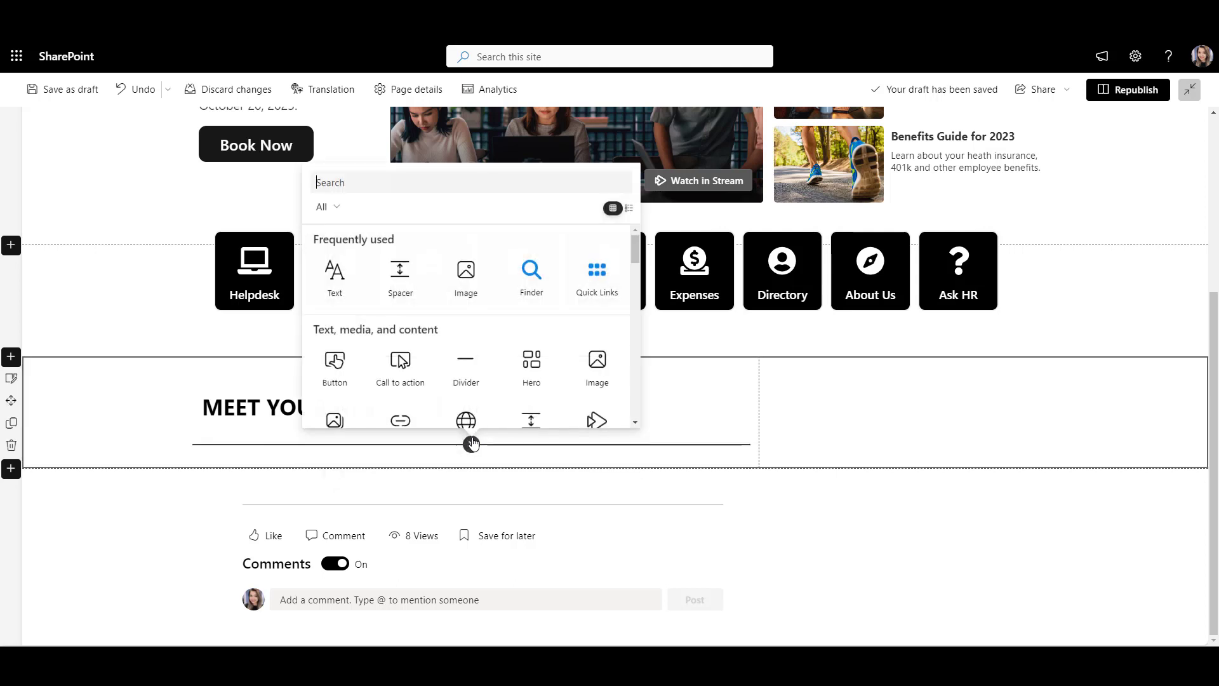
type("soci")
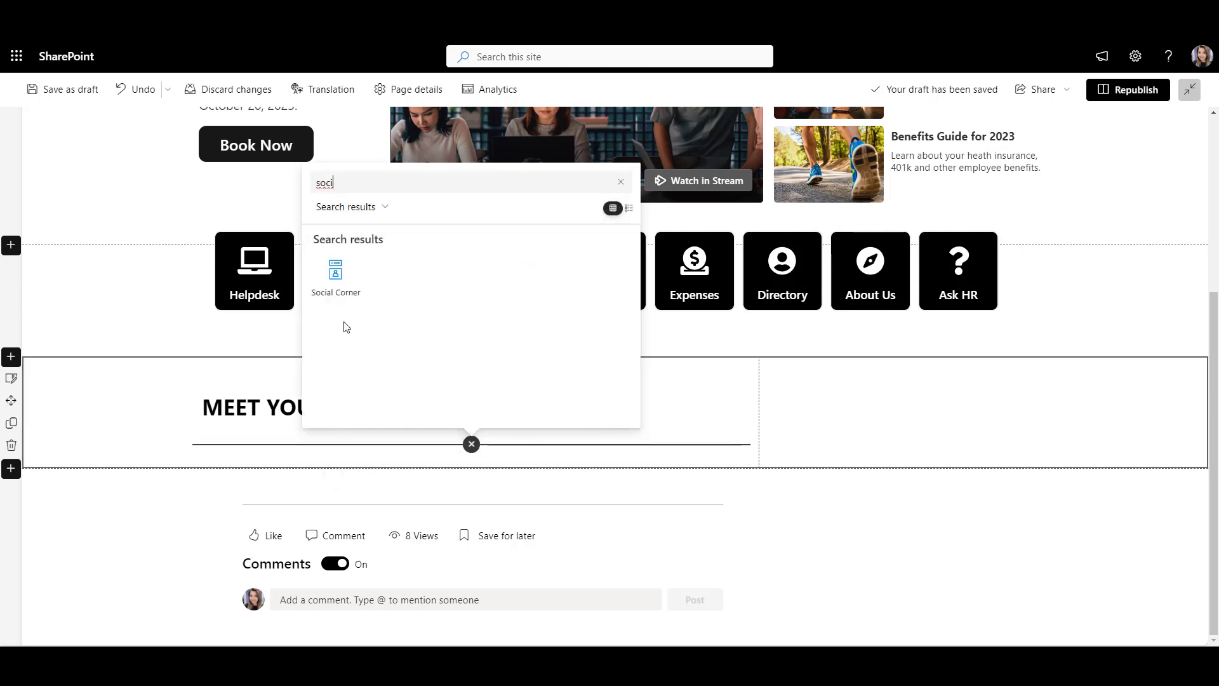
left_click(320, 292)
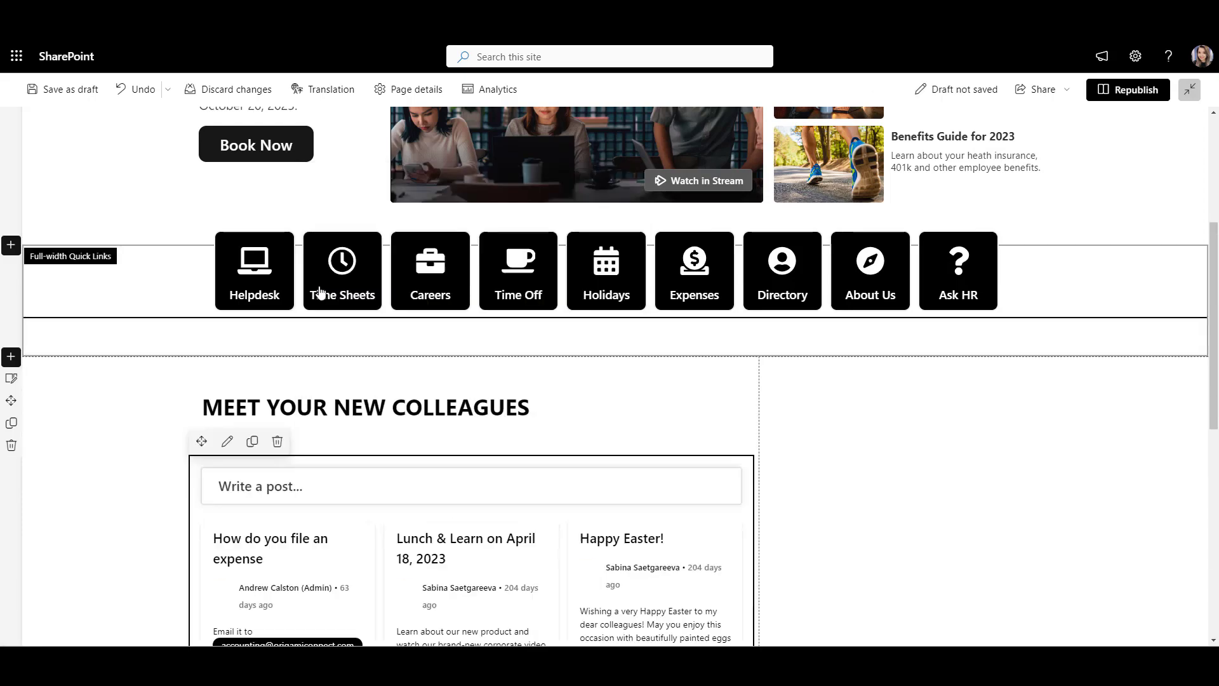
left_click(227, 441)
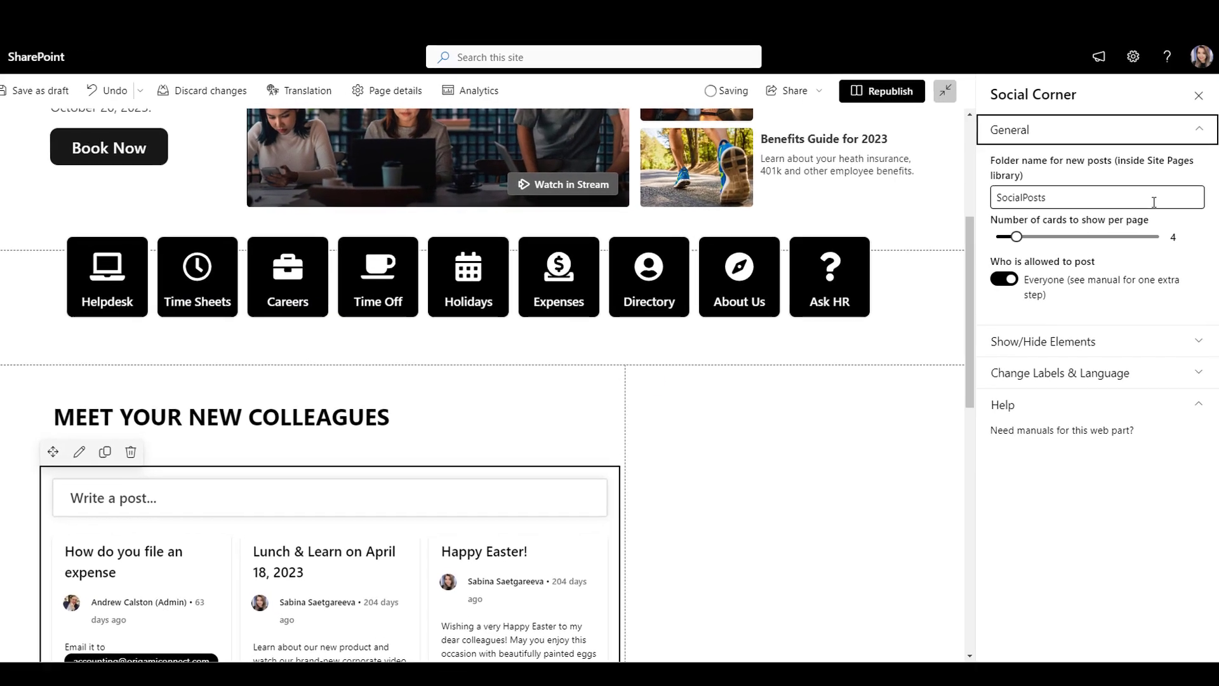
Set folder name Welcomes, 3 cards per page, and posting limited to Page Editors.
double_click(1155, 197)
type("Welcomes")
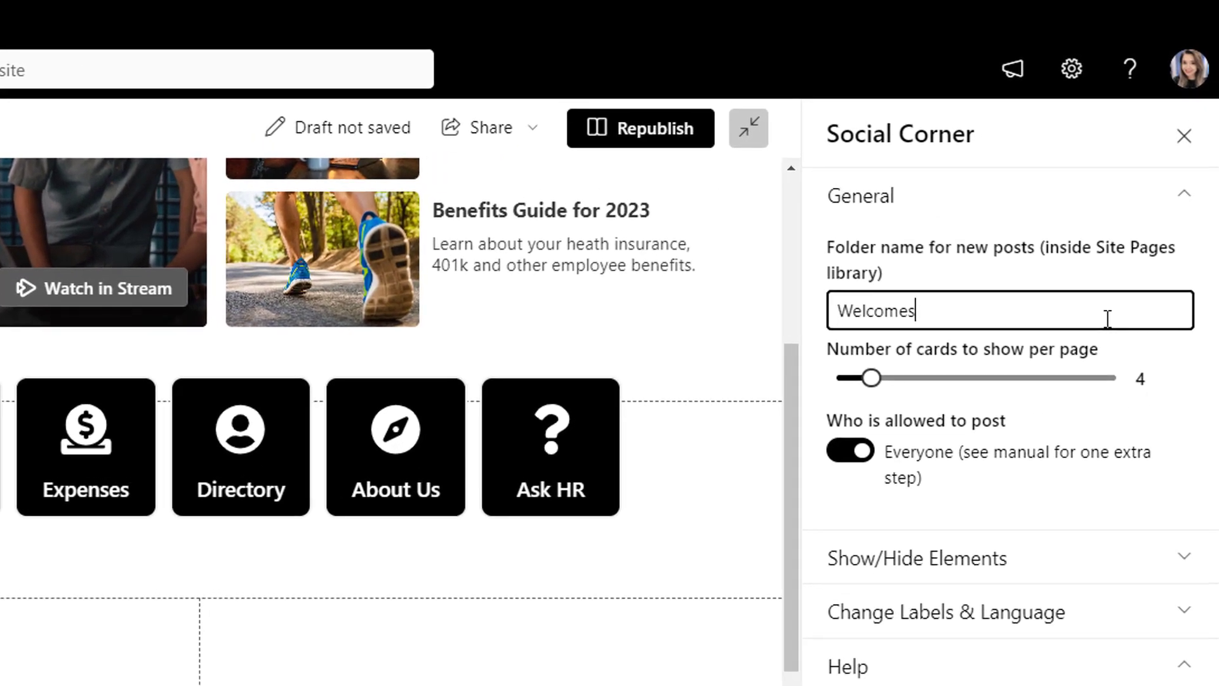
left_click(872, 378)
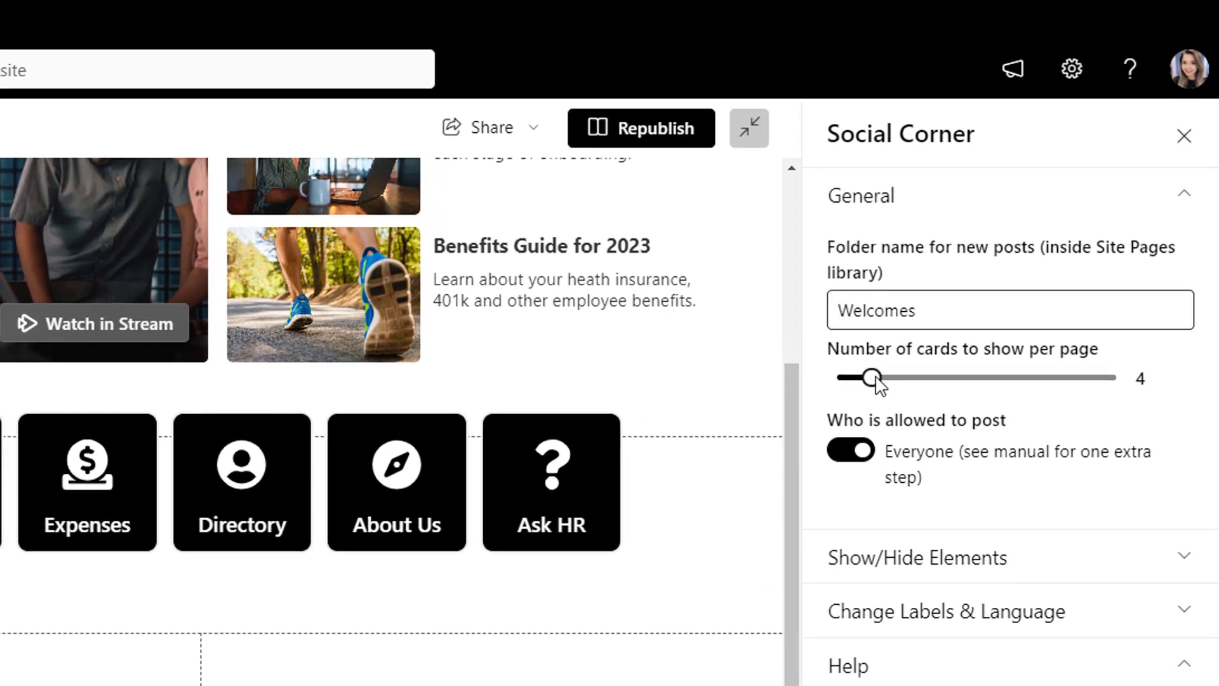
left_click_drag(873, 378, 858, 380)
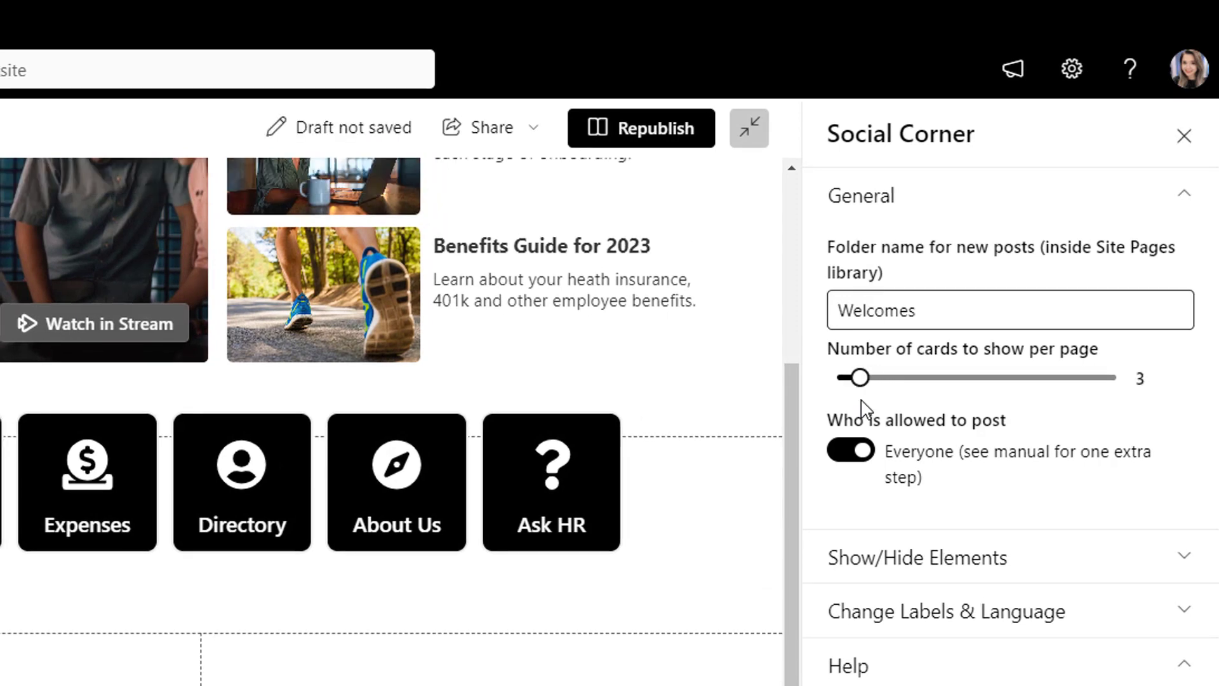
left_click(848, 453)
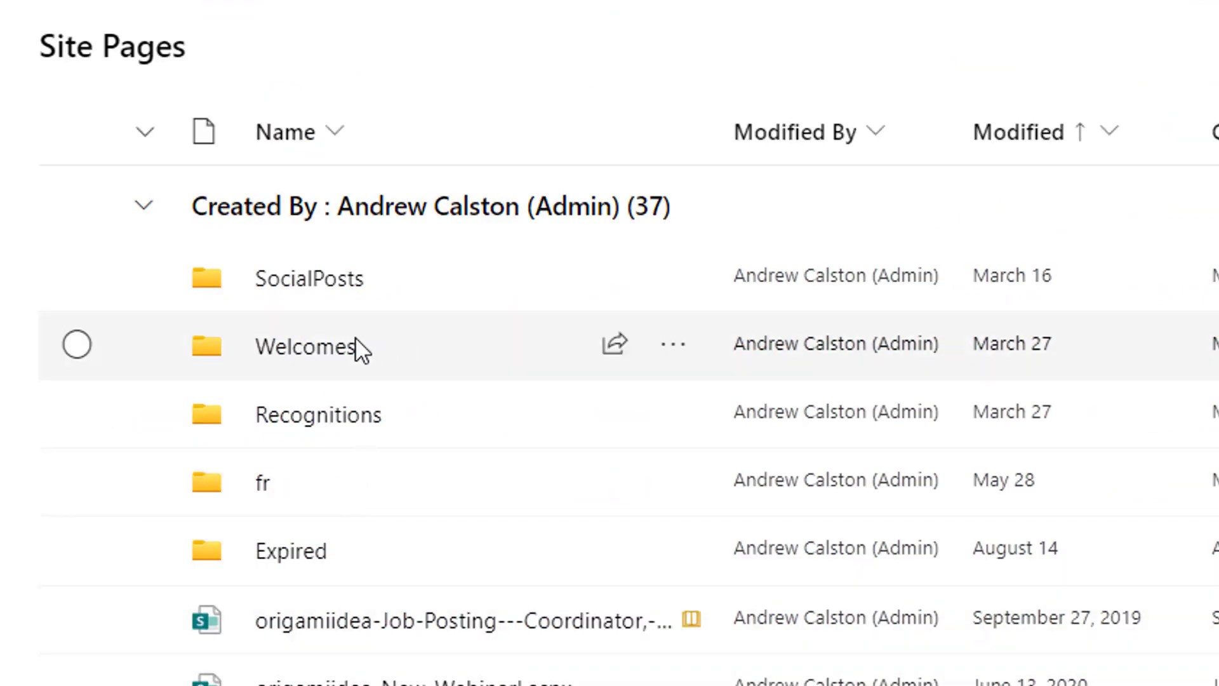
In Site Pages > Welcomes, check Manage access for the congratulations page.
left_click(346, 357)
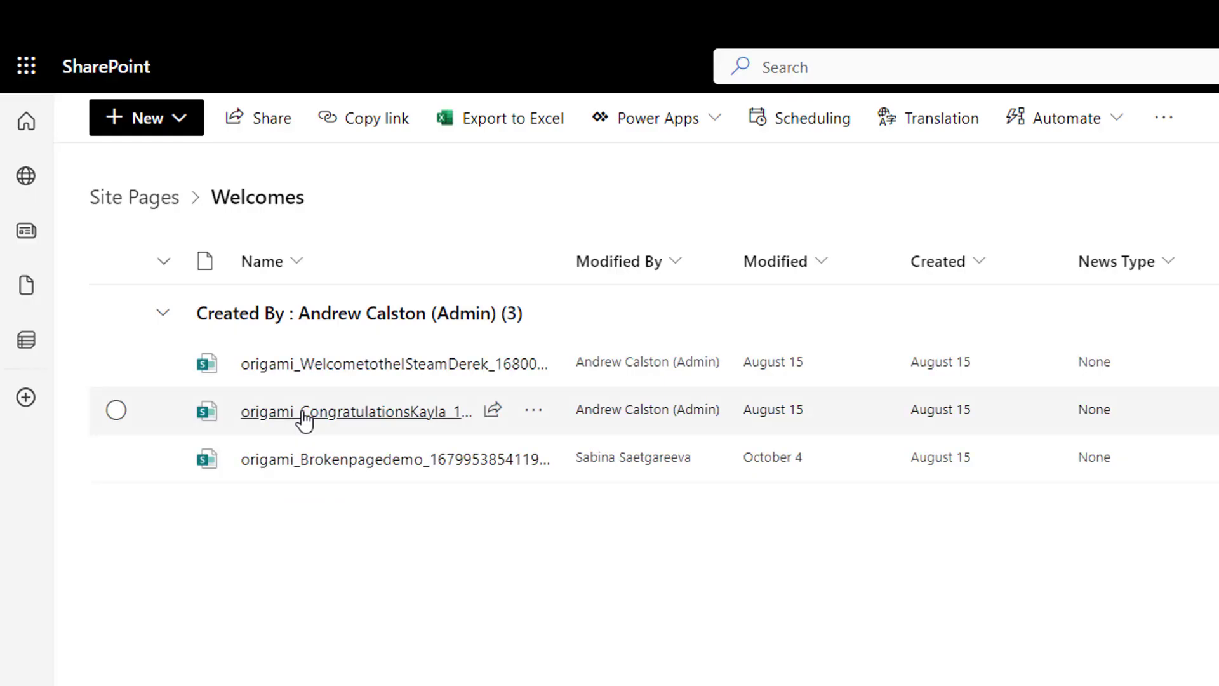
left_click(533, 410)
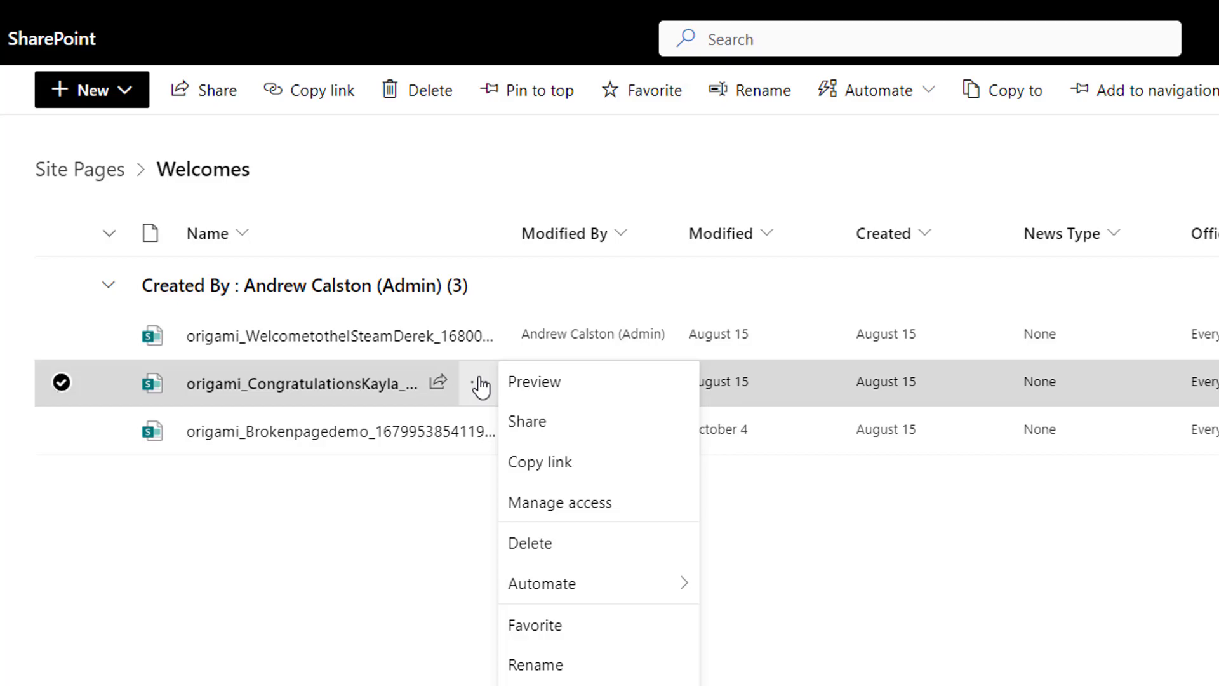
left_click(572, 504)
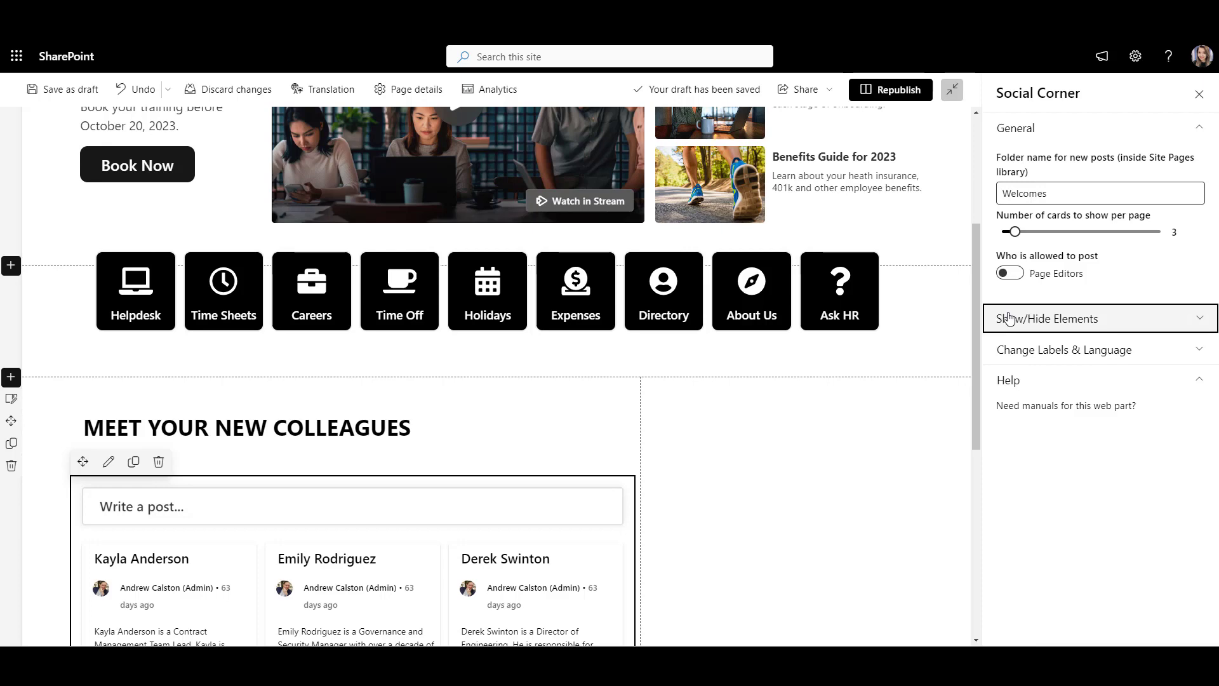
Turn on Hide Post Author under Show/Hide Elements in the Social Corner pane.
left_click(1010, 317)
left_click(1010, 410)
scroll(942, 450, "down", 2)
scroll(943, 450, "down", 3)
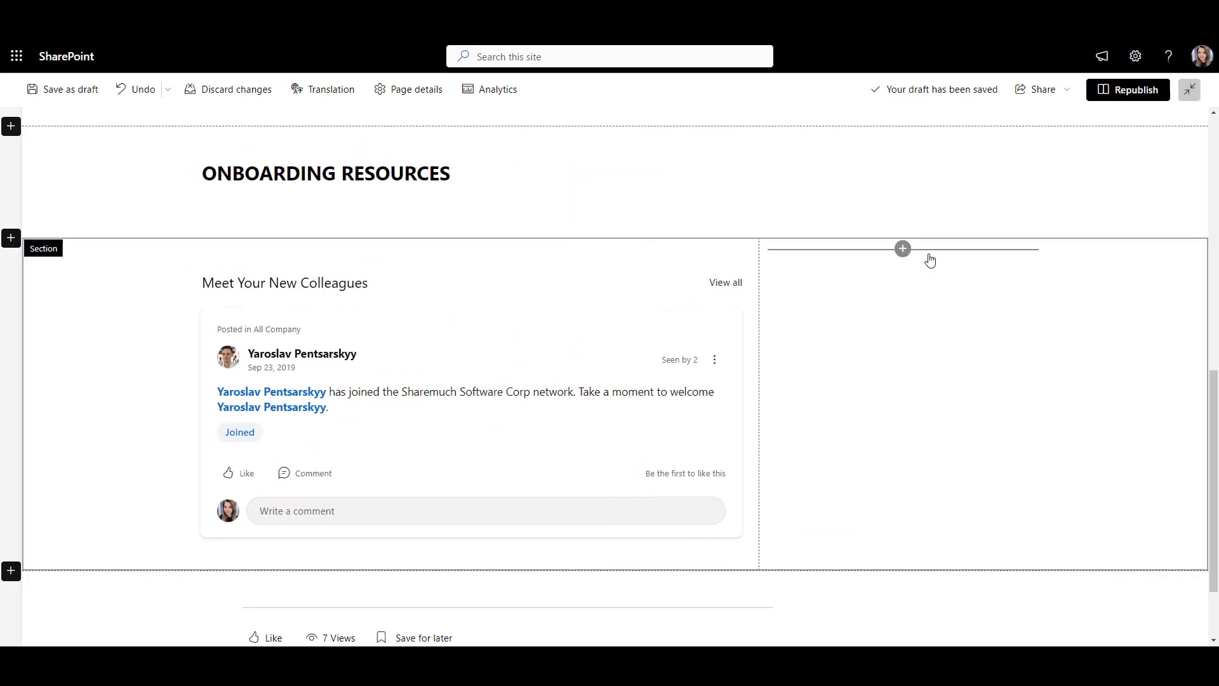
Insert a Document library web part into the right column via a 'lib' search.
left_click(929, 255)
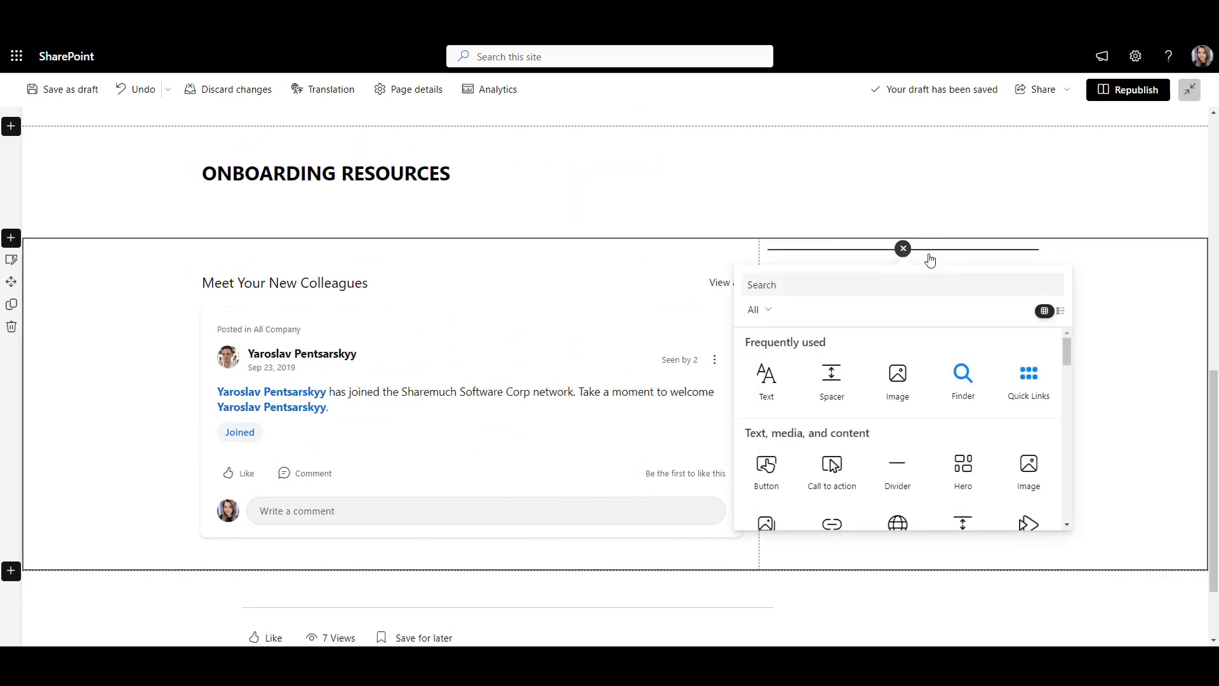
type("lib")
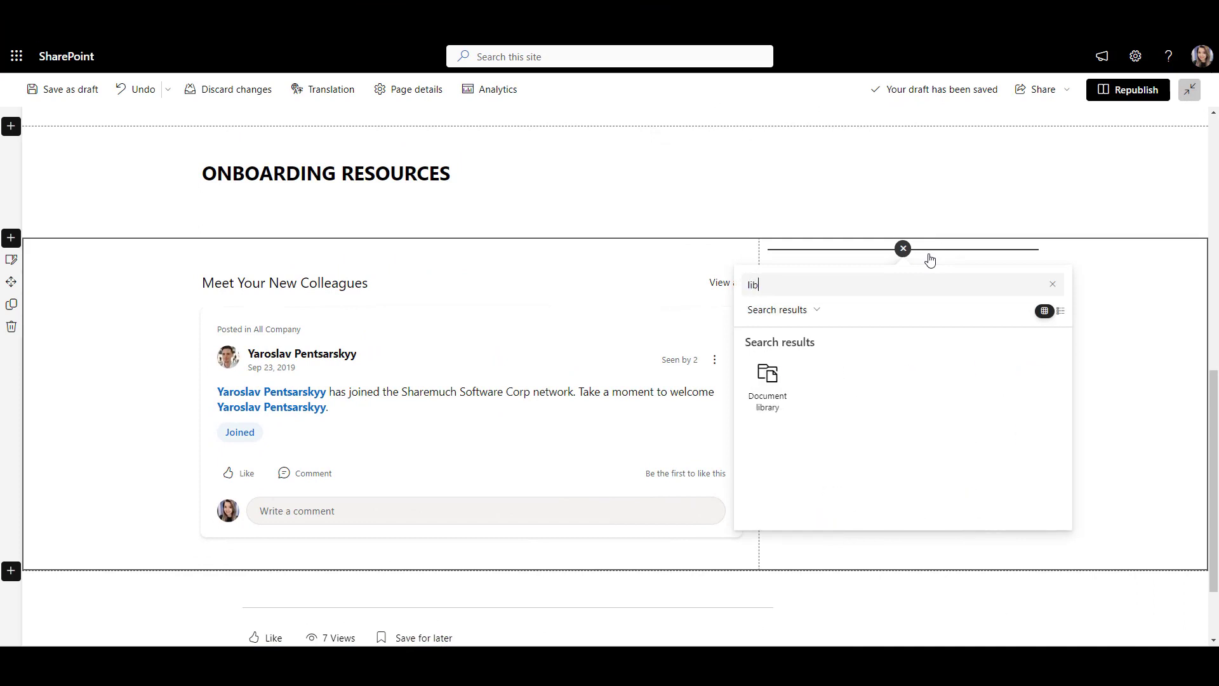
left_click(773, 402)
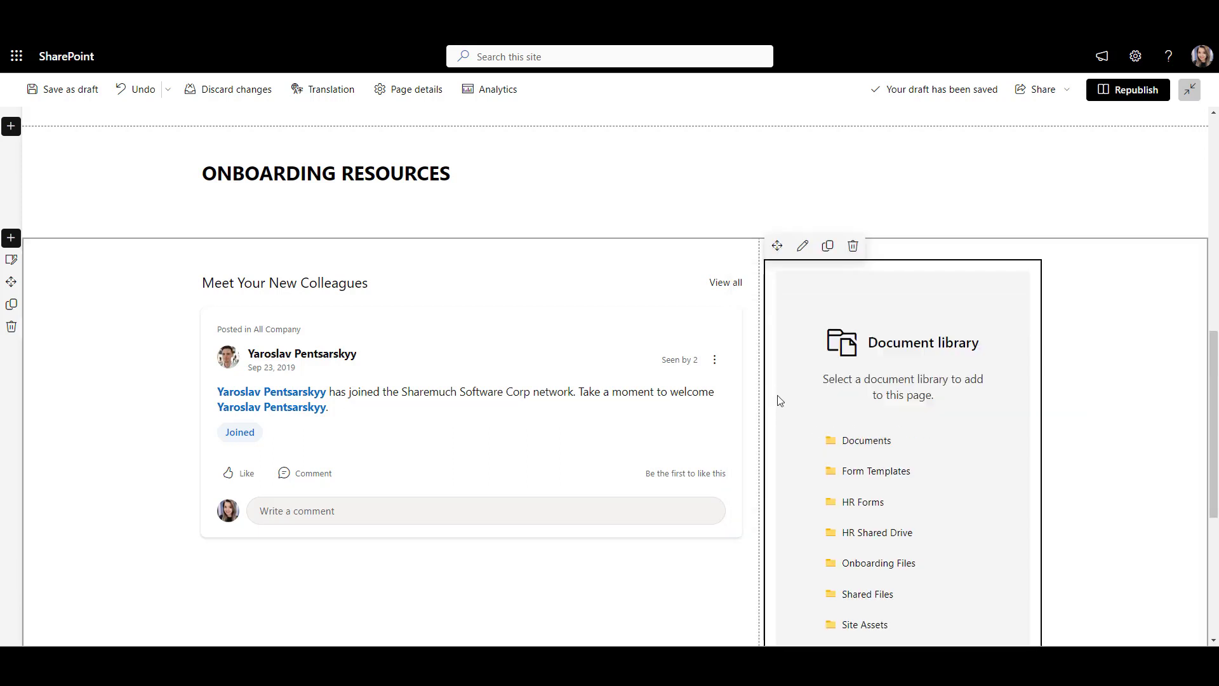
Show the Onboarding Files library and hide its command bar.
left_click(899, 569)
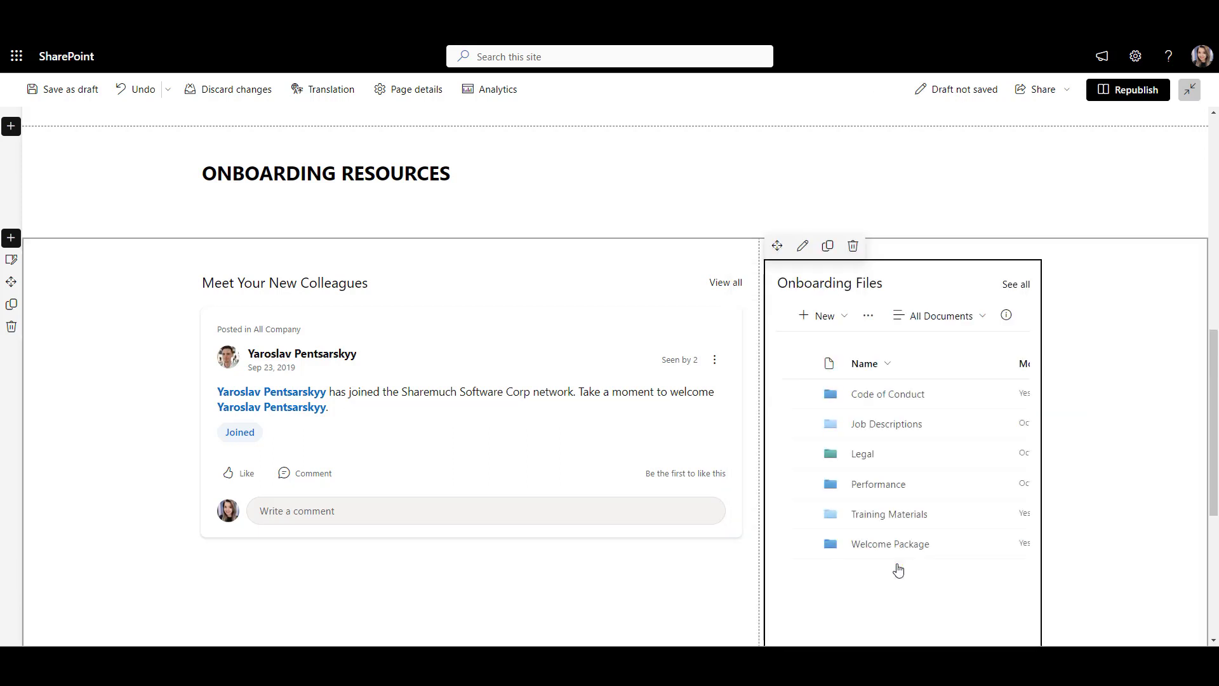
left_click(803, 246)
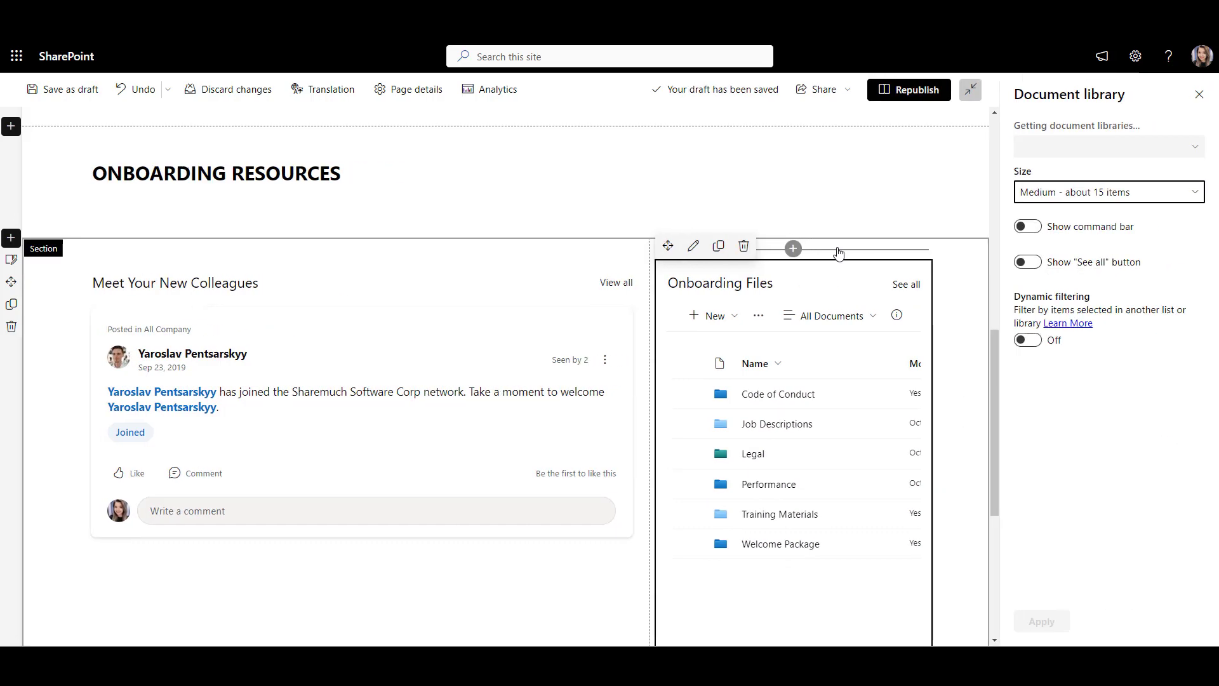
left_click(1015, 333)
left_click(1022, 621)
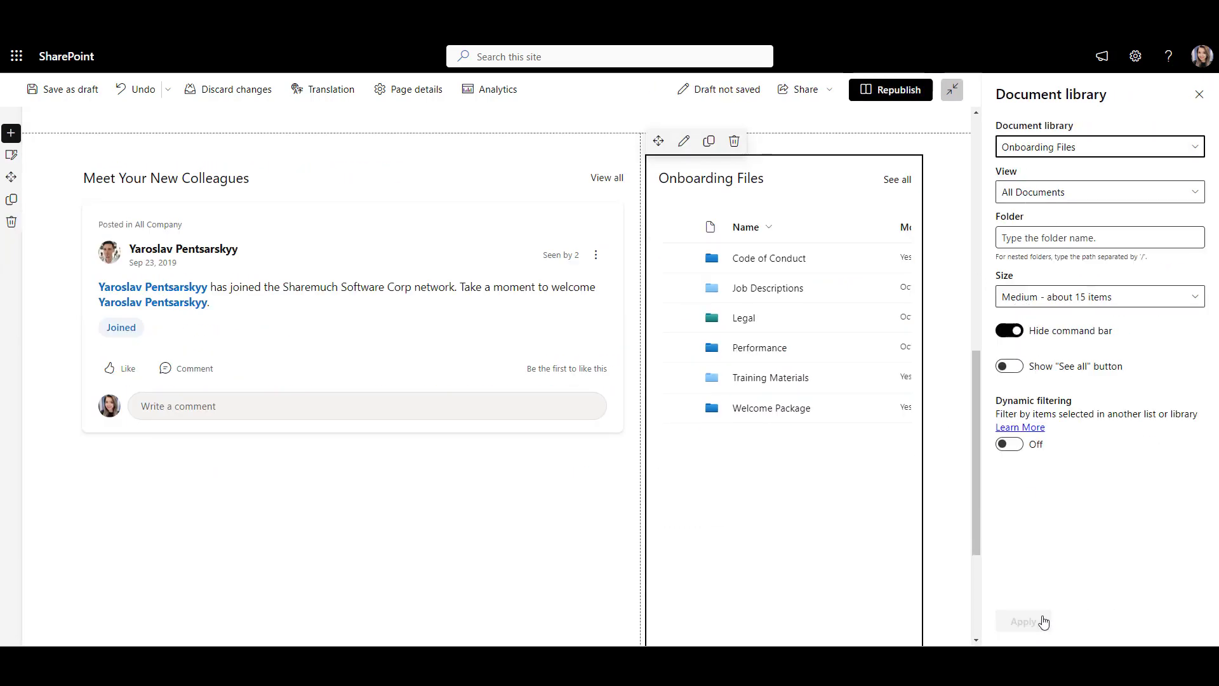
Set the library size to Autosize - fit to number of items and apply it.
left_click(1191, 298)
left_click(1163, 319)
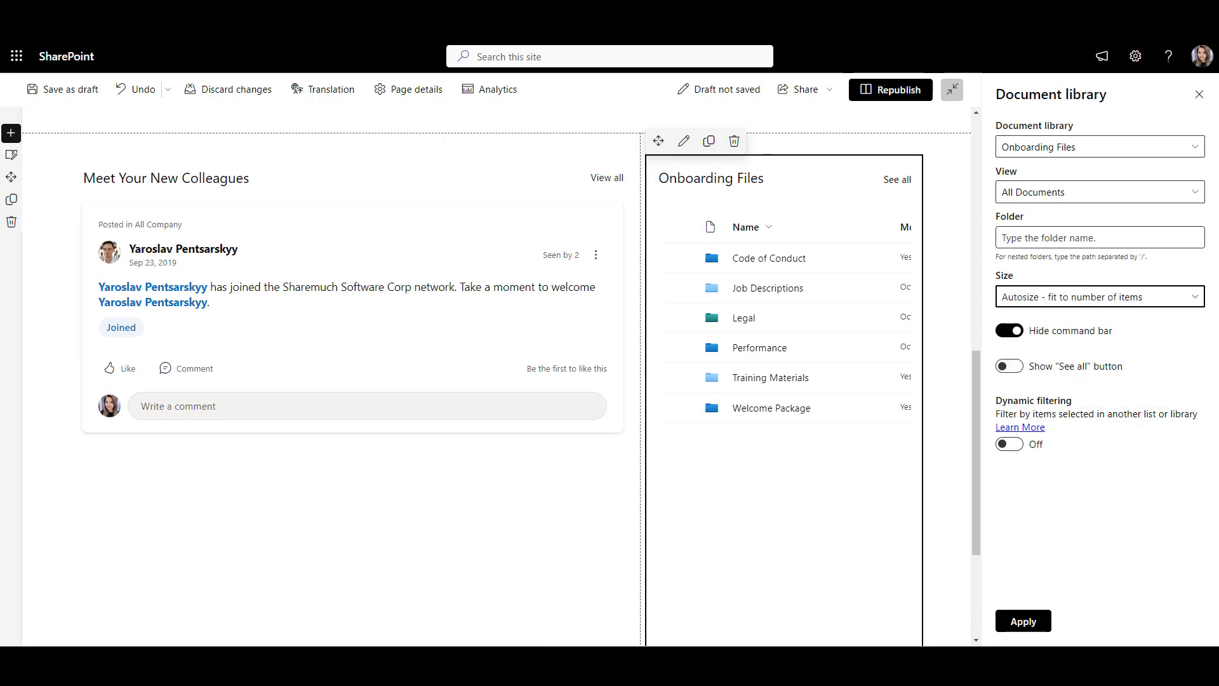
left_click(1023, 622)
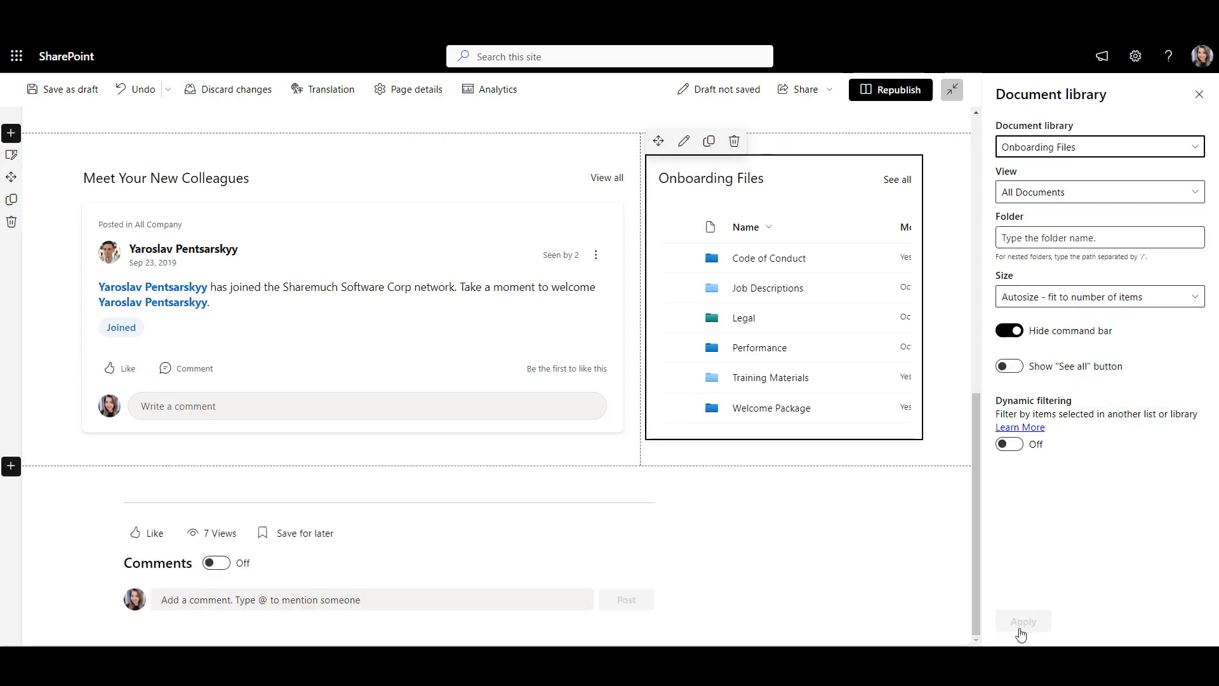
left_click(873, 408)
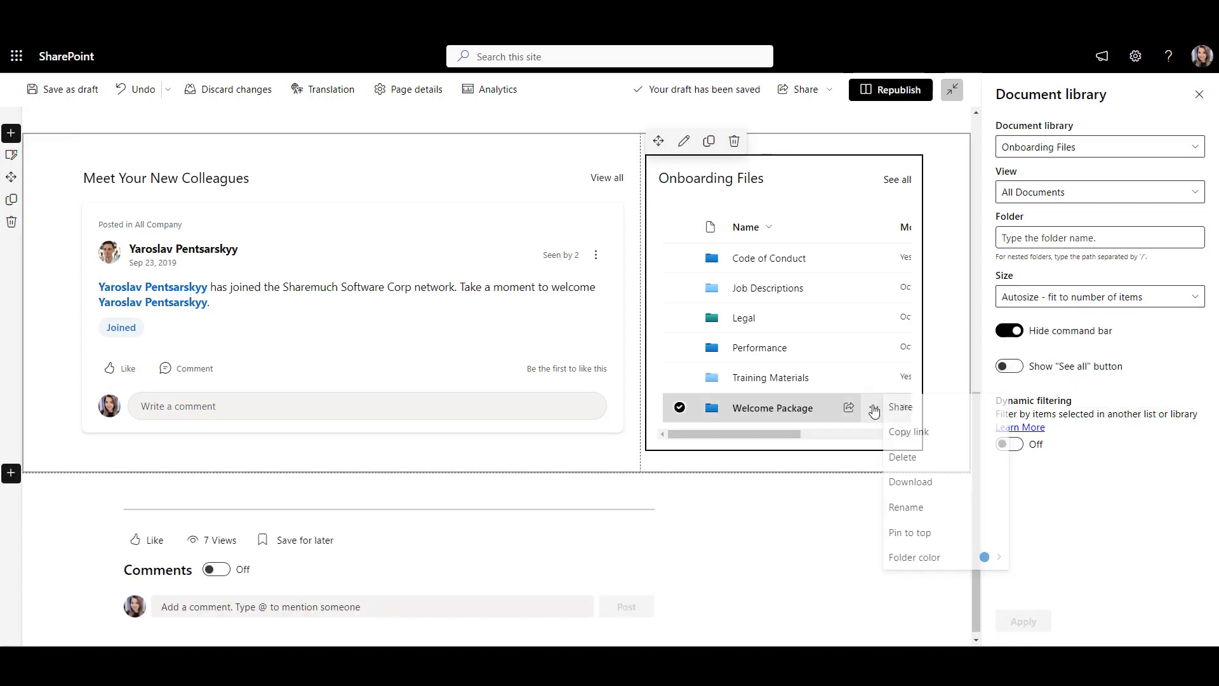
mouse_move(924, 556)
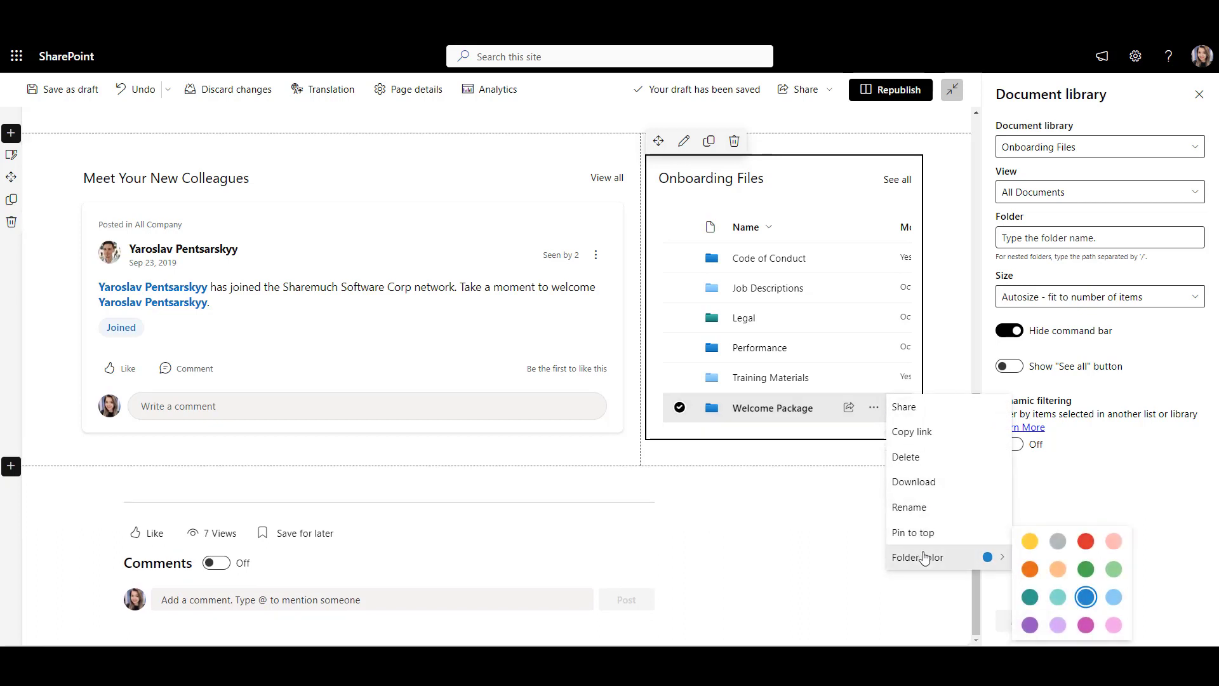
left_click(835, 506)
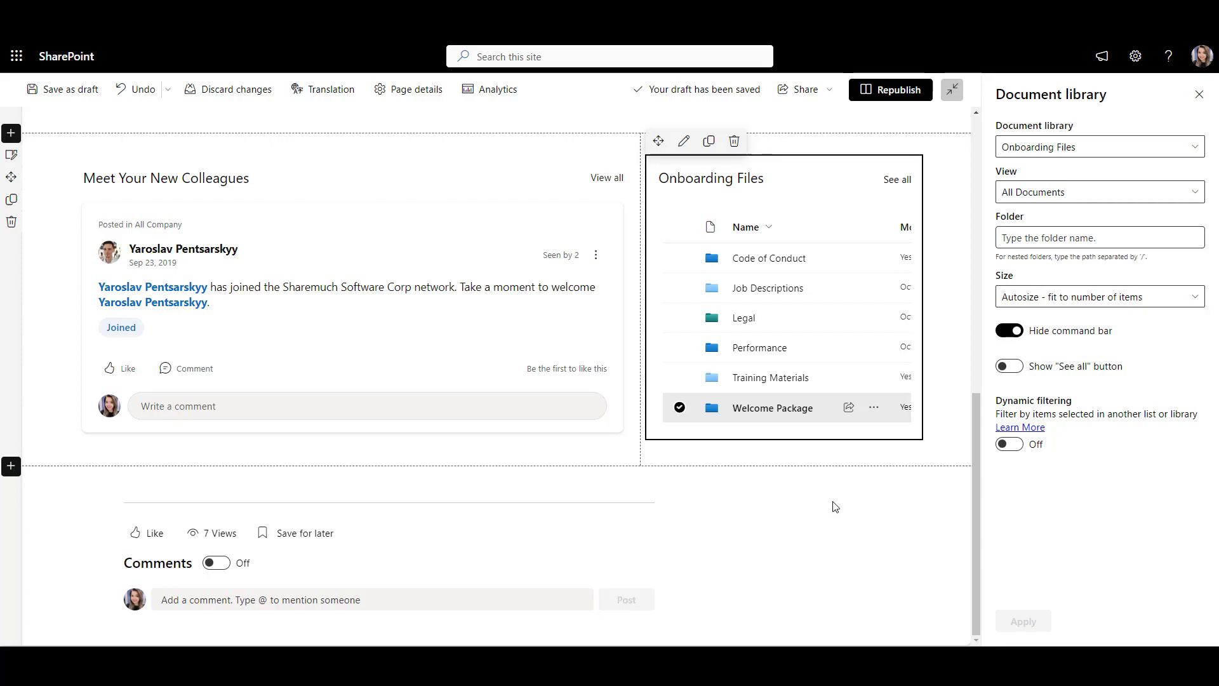
Add a Finder web part under DOCUMENTS with Onboarding Files as its source library.
left_click(1200, 94)
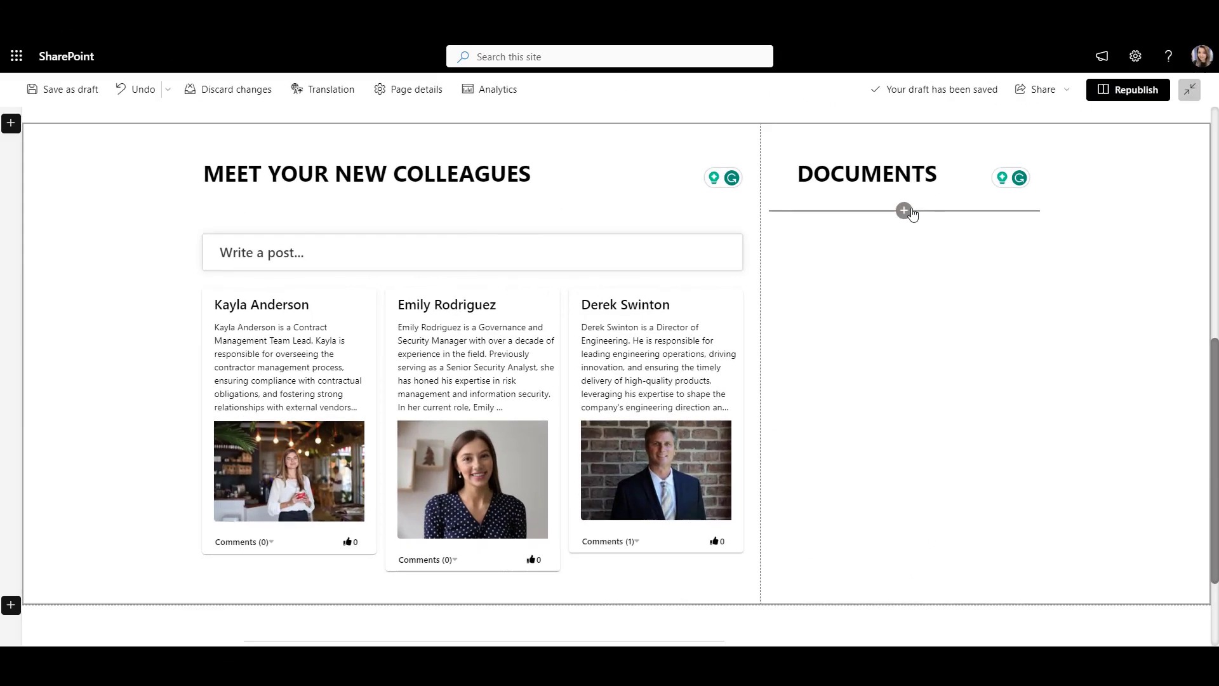
type("fin")
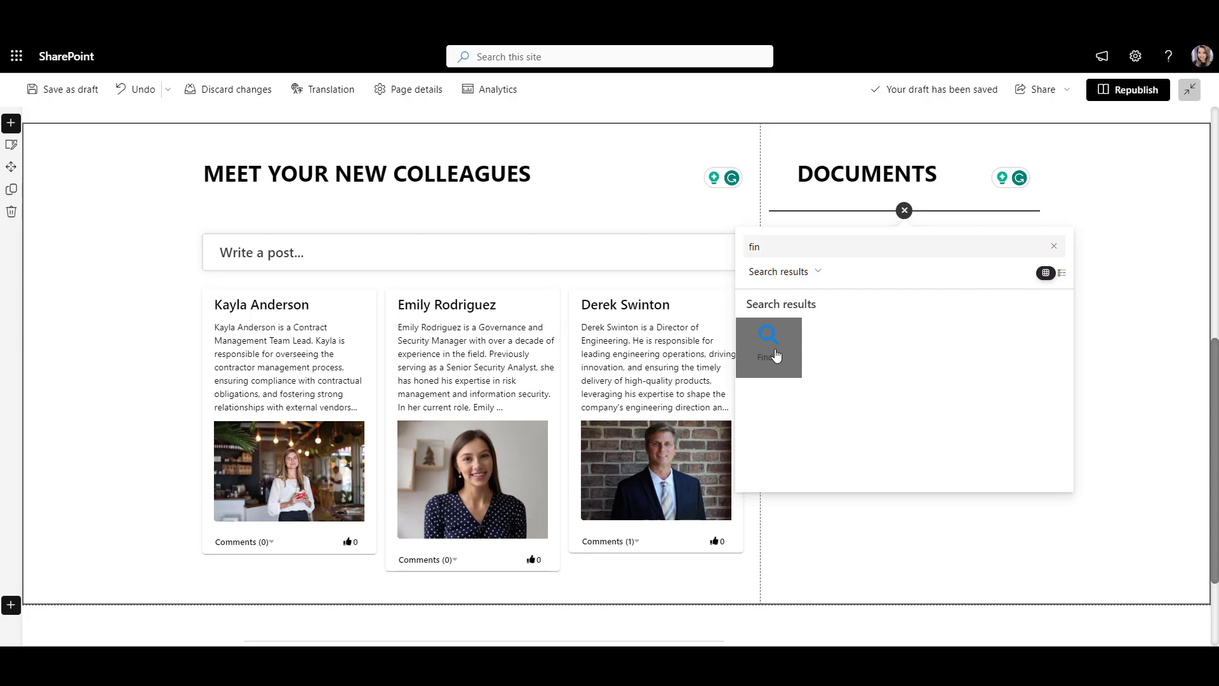
left_click(770, 348)
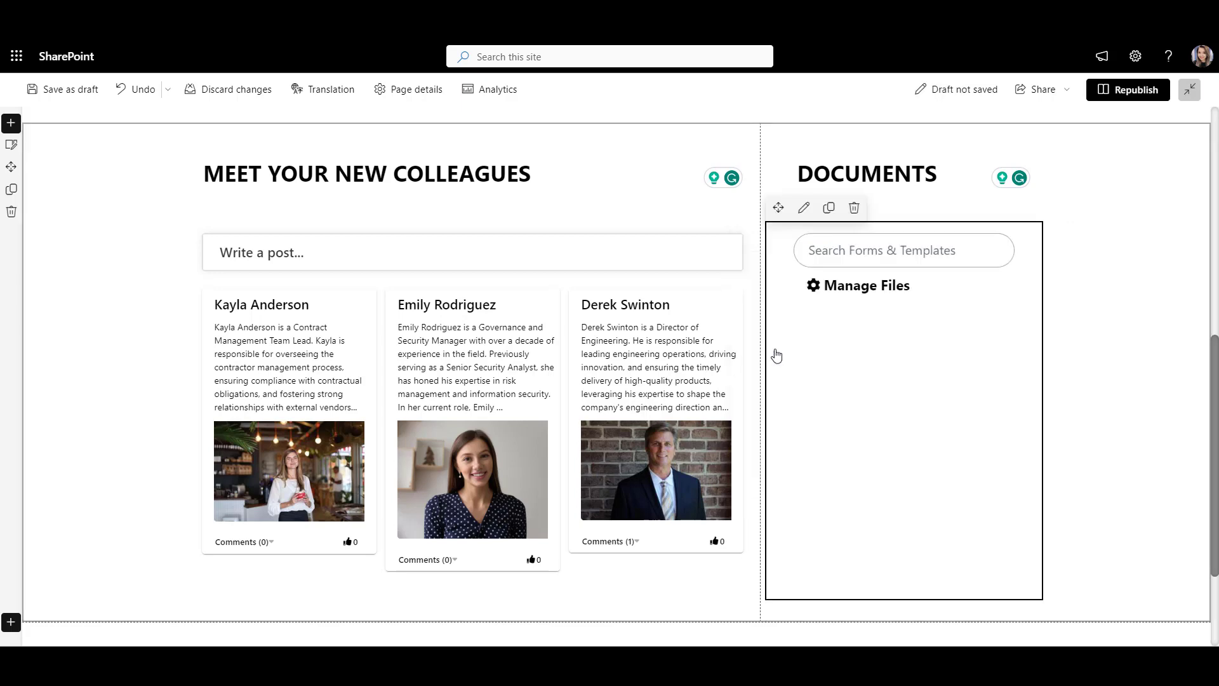
left_click(804, 208)
double_click(1024, 180)
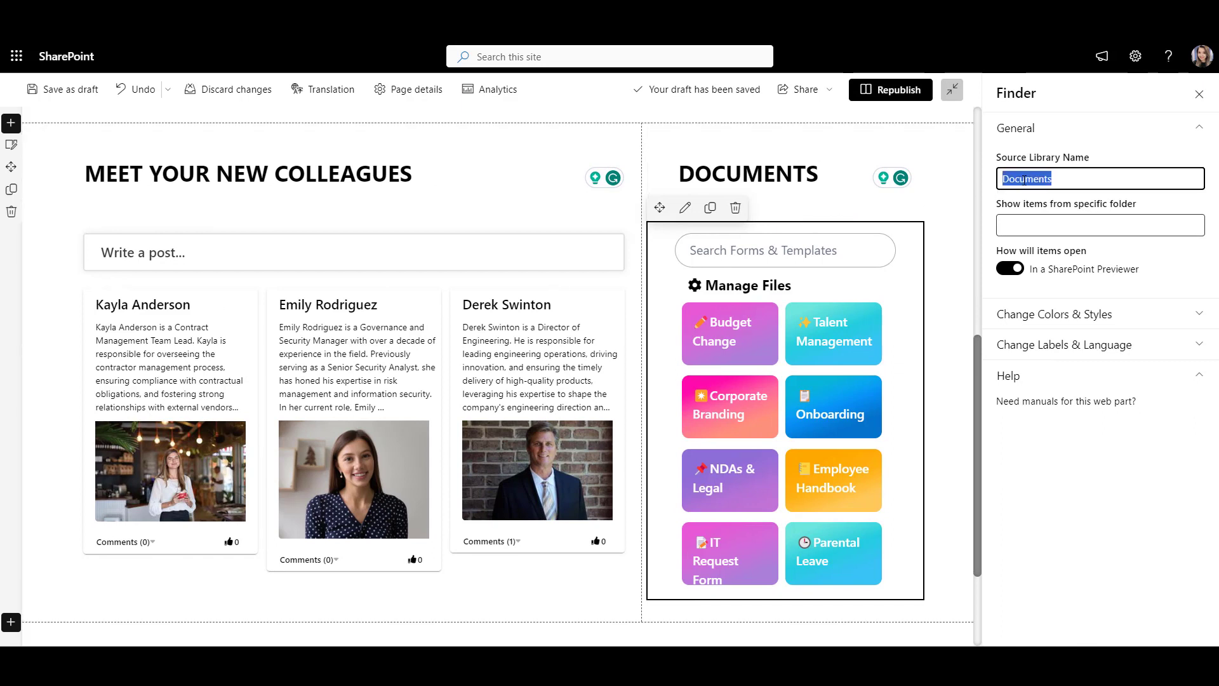
type("Onboarding Files")
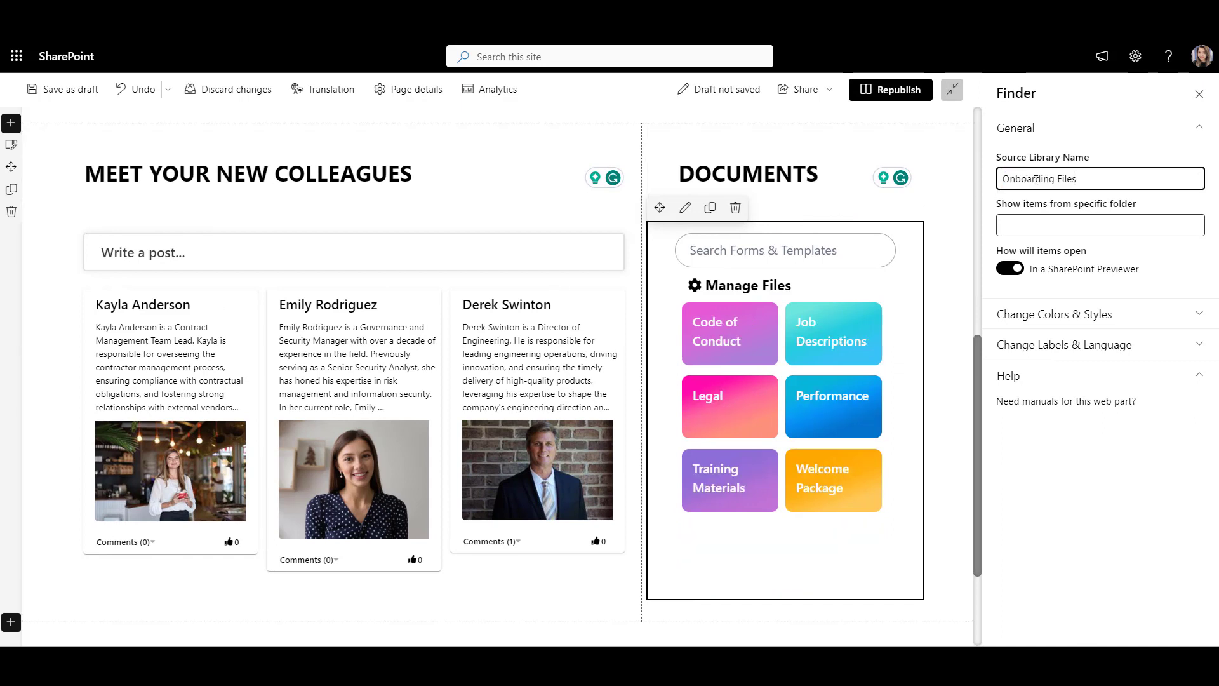
Give Finder height 340, blue folder tiles and the prompt 'Search your Onboarding Forms'.
left_click(1146, 313)
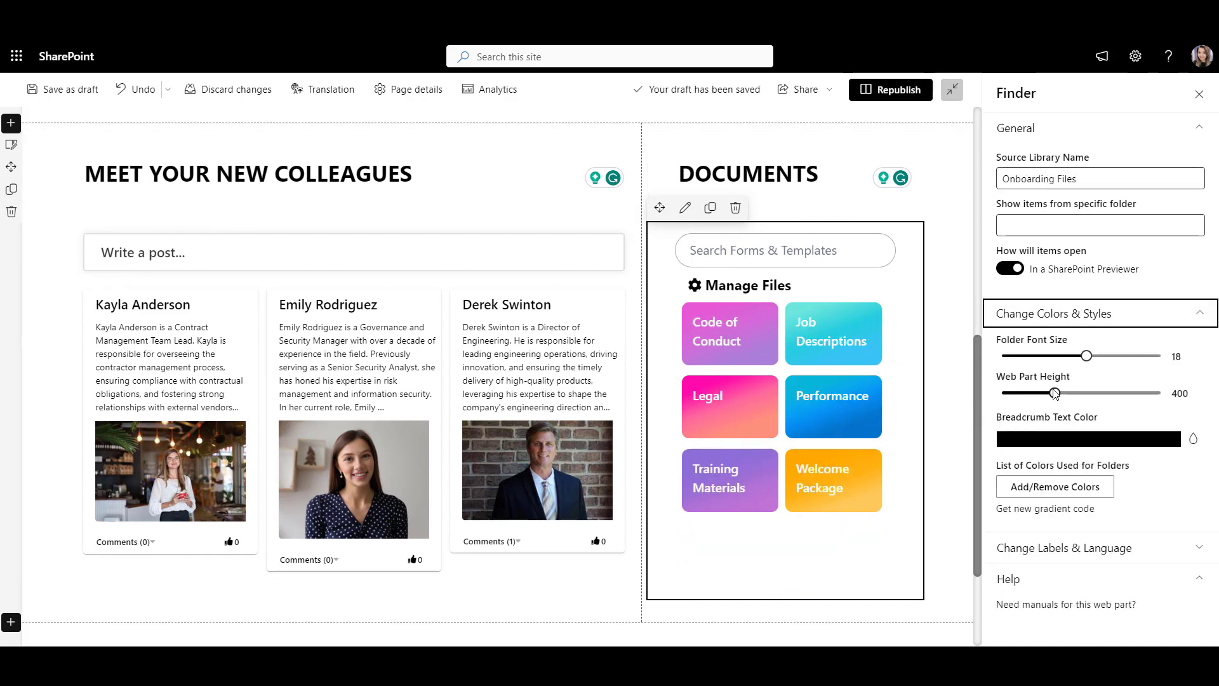
left_click_drag(1055, 394, 1046, 394)
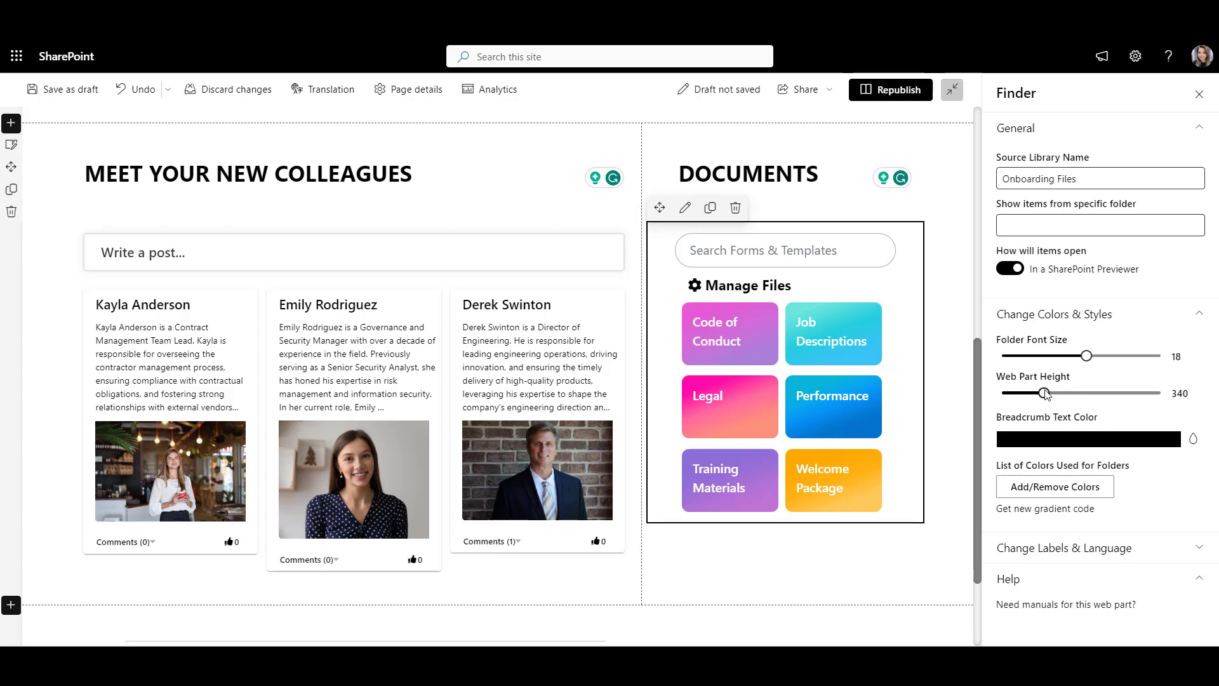
left_click(1072, 487)
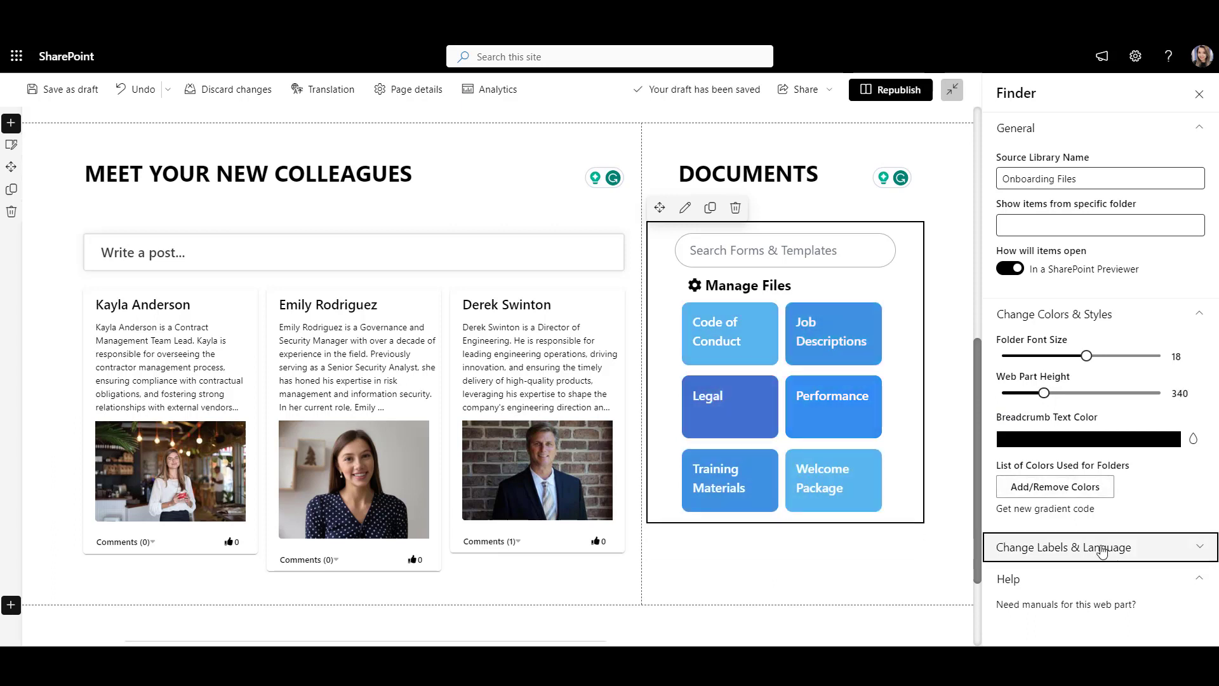
left_click(1102, 550)
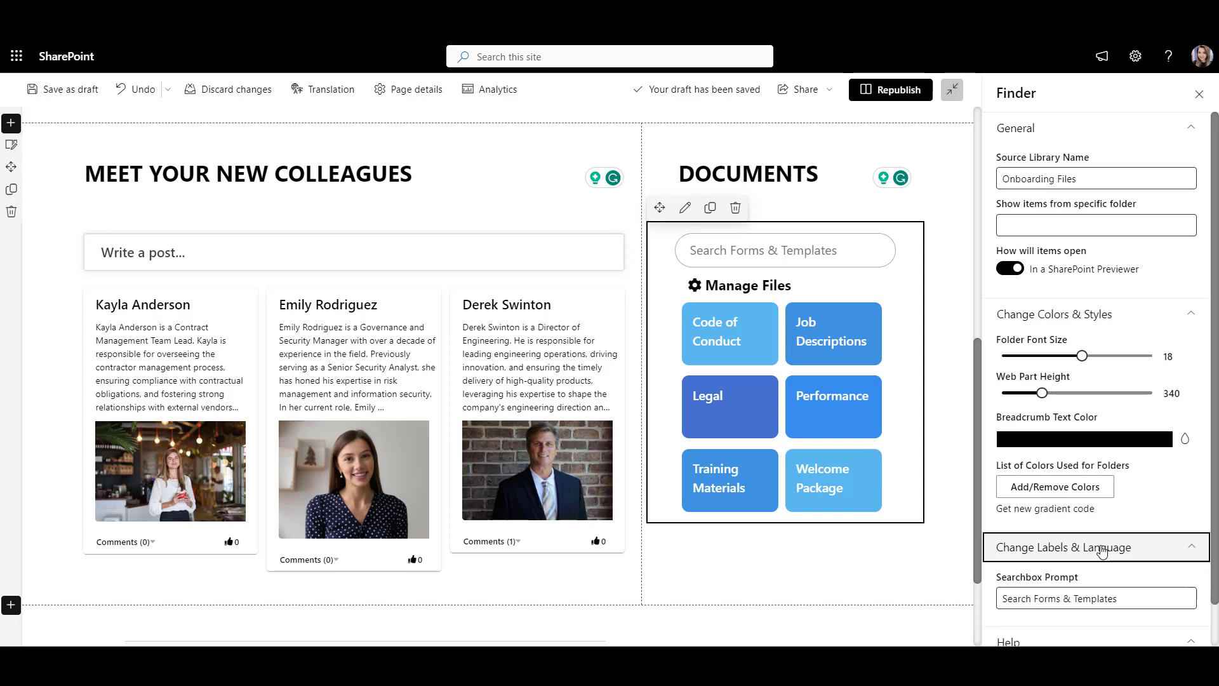
triple_click(1086, 598)
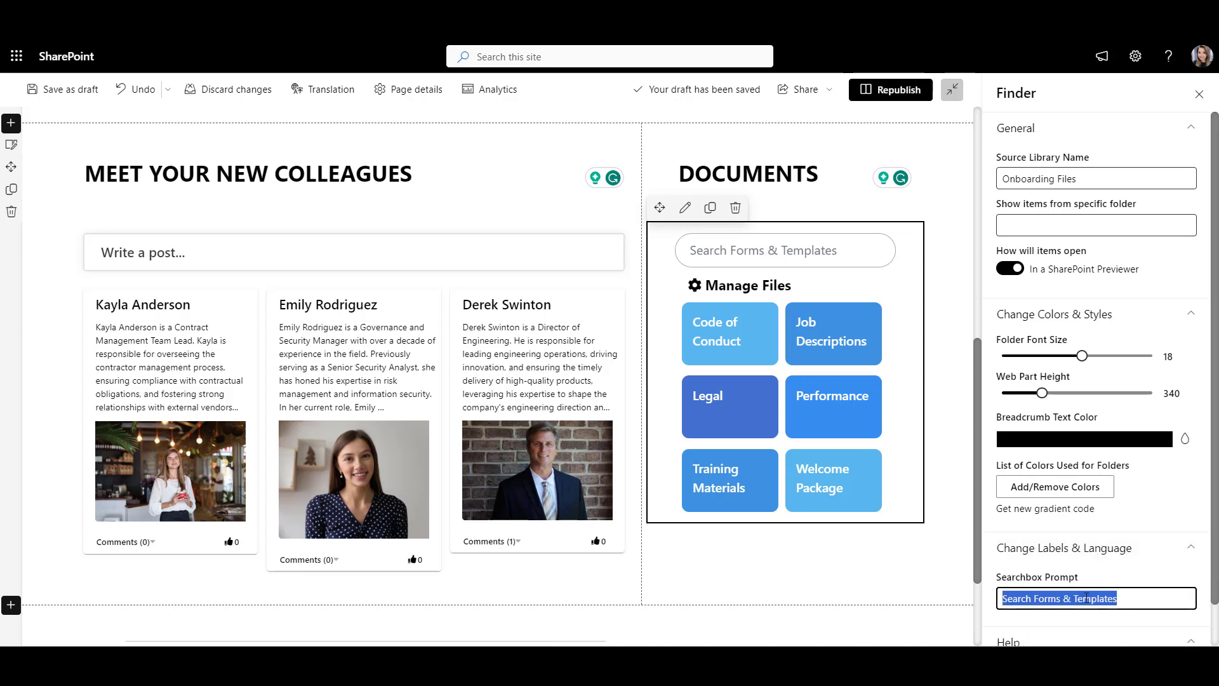
type("Search your Onboarding Forms")
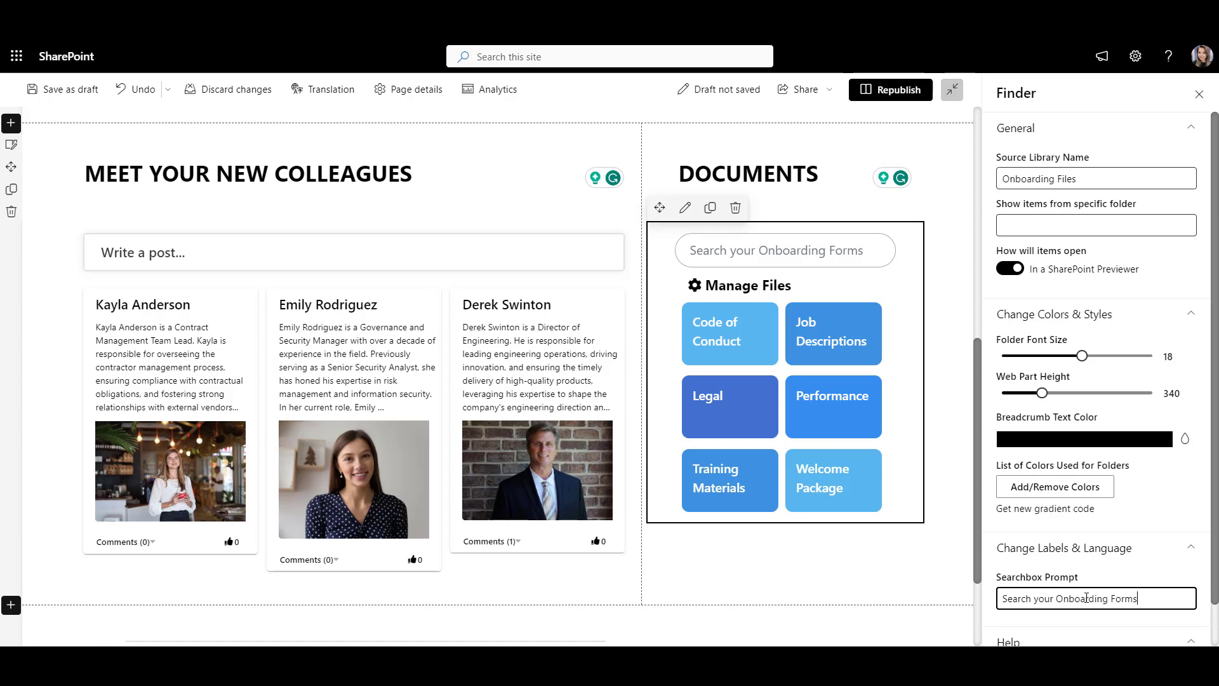
left_click(911, 600)
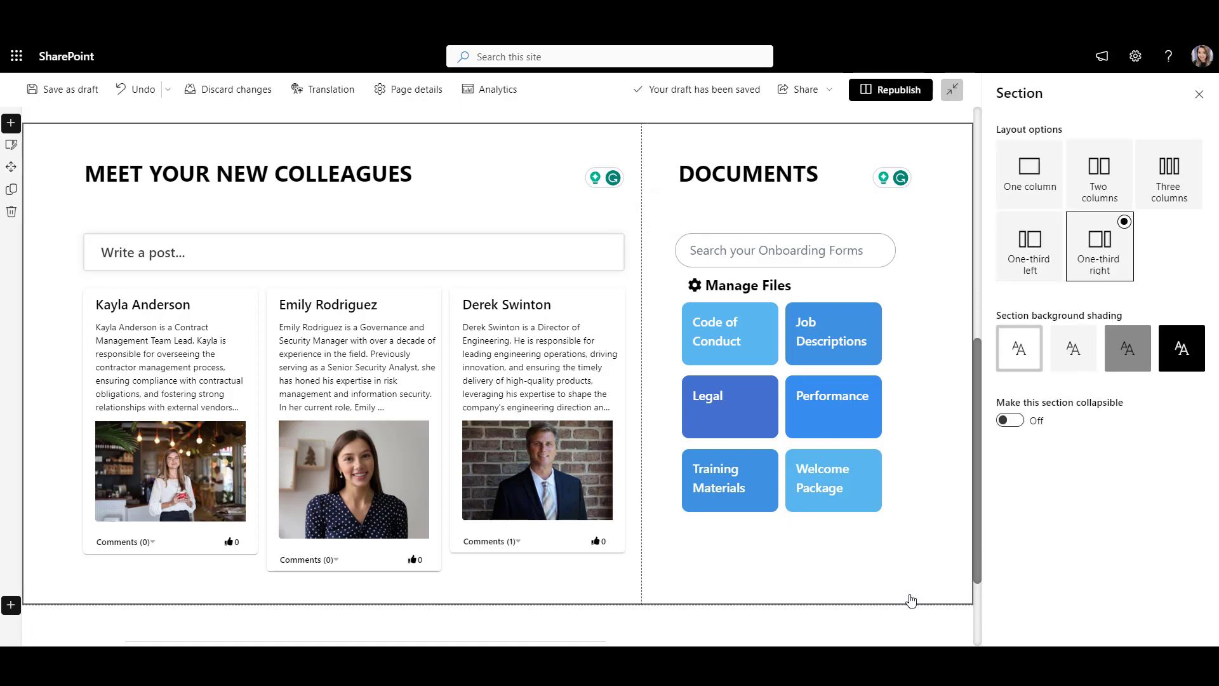
left_click(1199, 95)
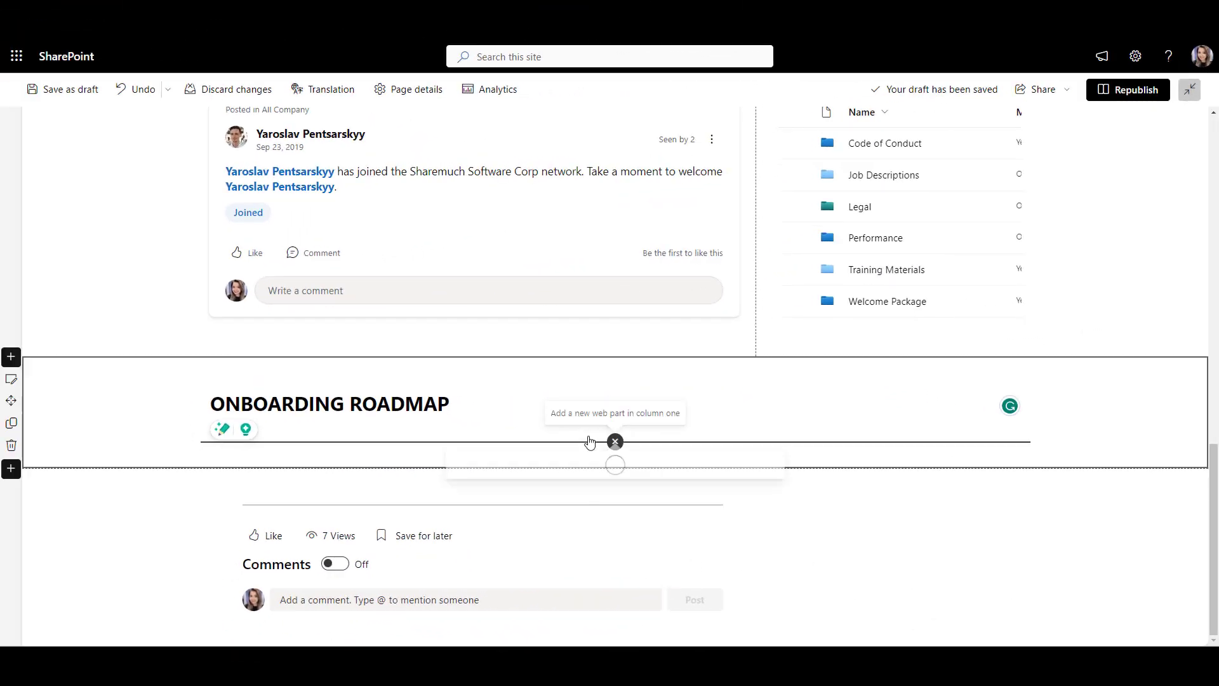
Insert an Image web part with the five-step roadmap graphic under ONBOARDING ROADMAP.
left_click(614, 441)
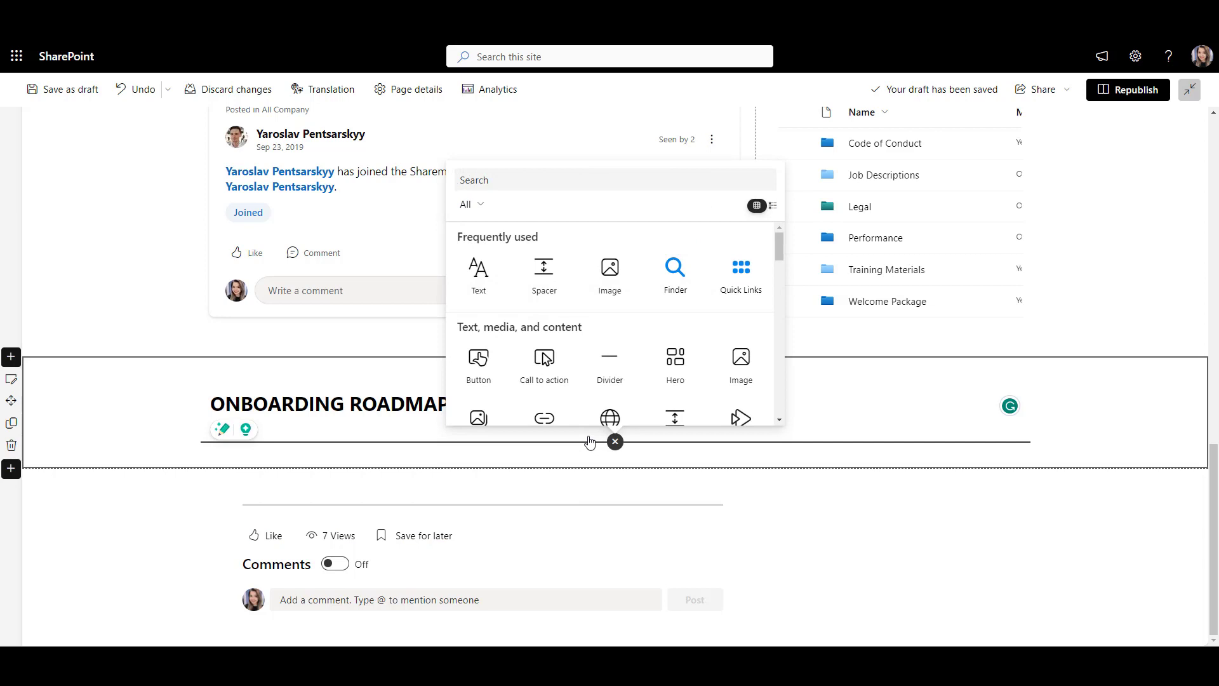
type("im")
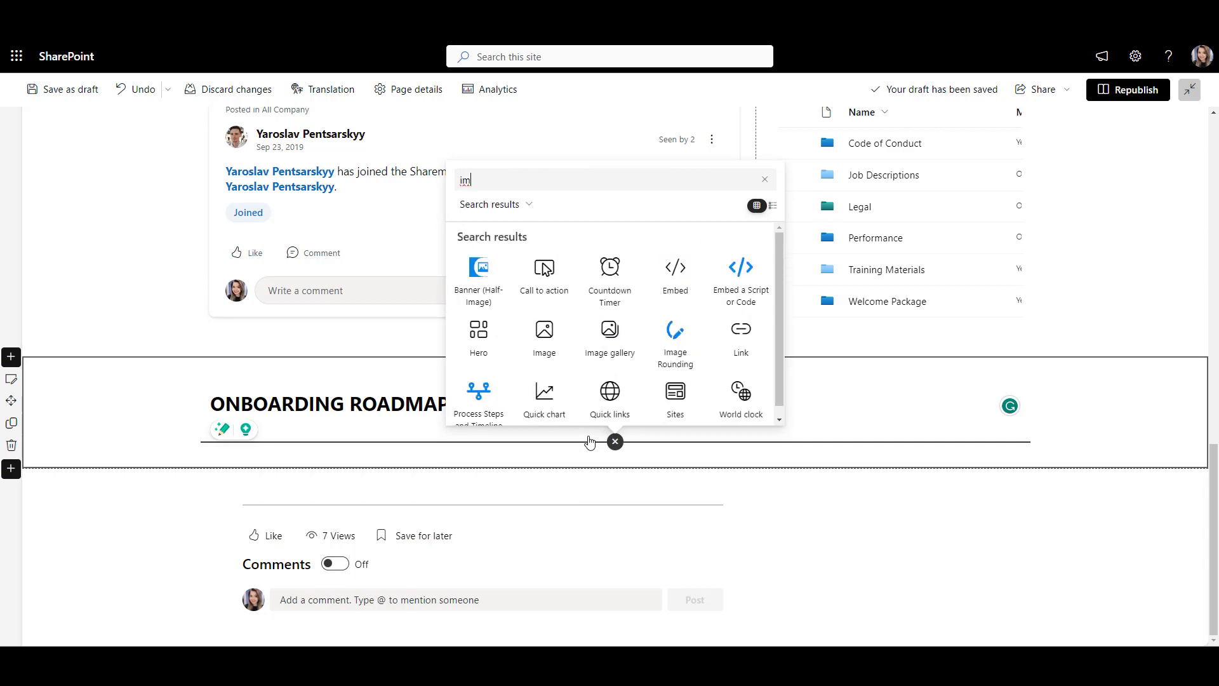
left_click(528, 353)
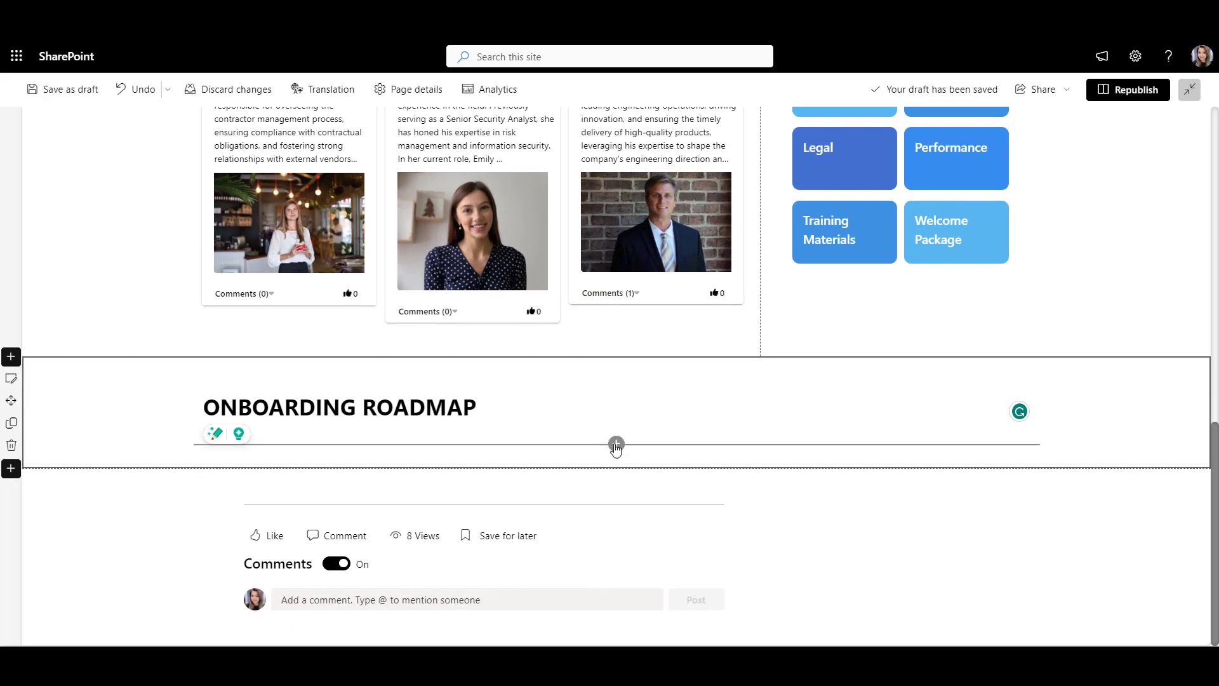
Add a Process Steps and Timeline web part and save its five roadmap steps.
left_click(616, 445)
type("tim")
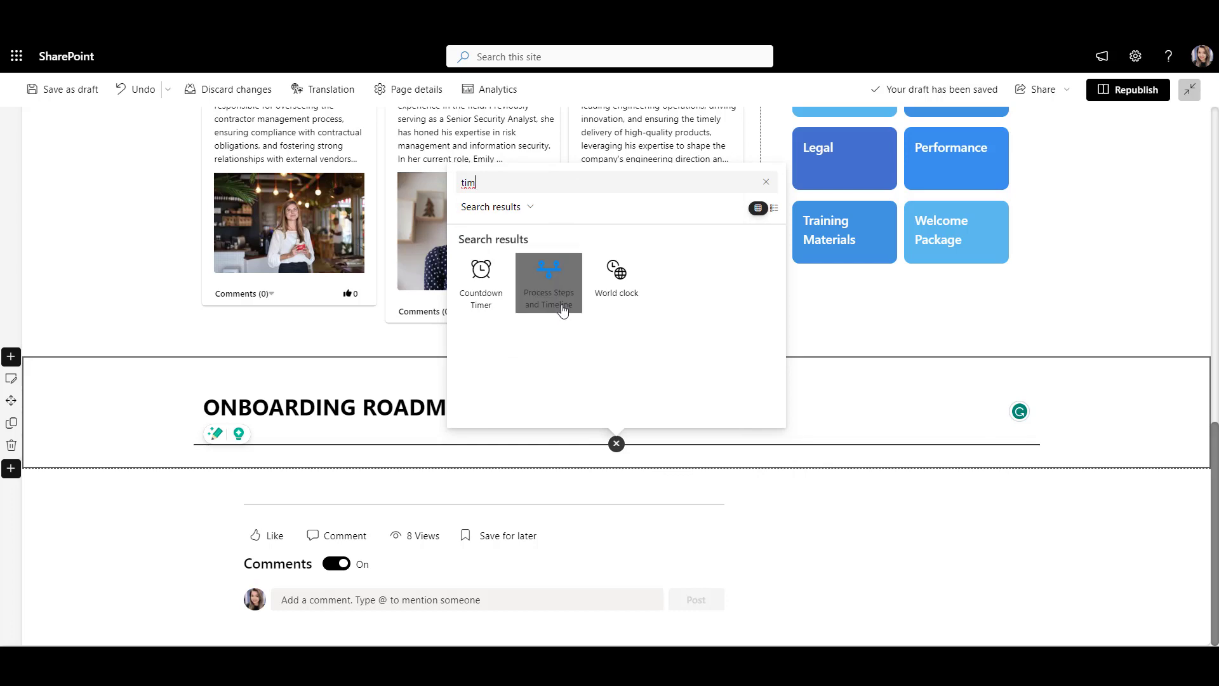
left_click(563, 310)
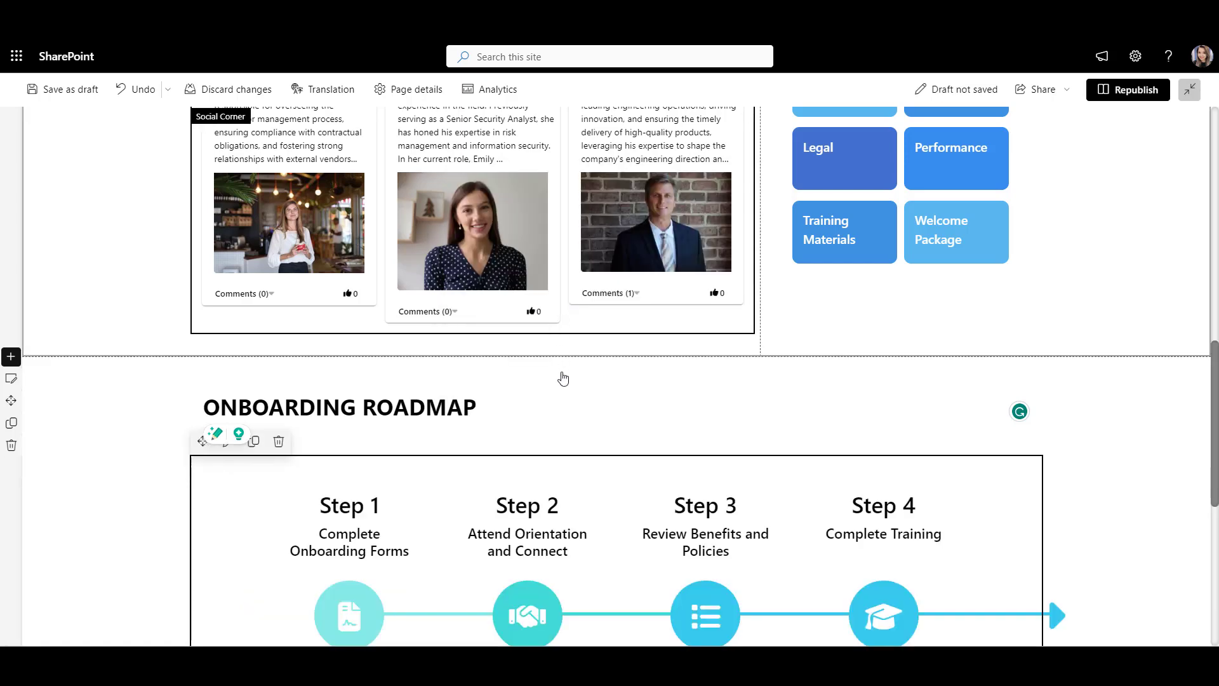
scroll(560, 385, "down", 4)
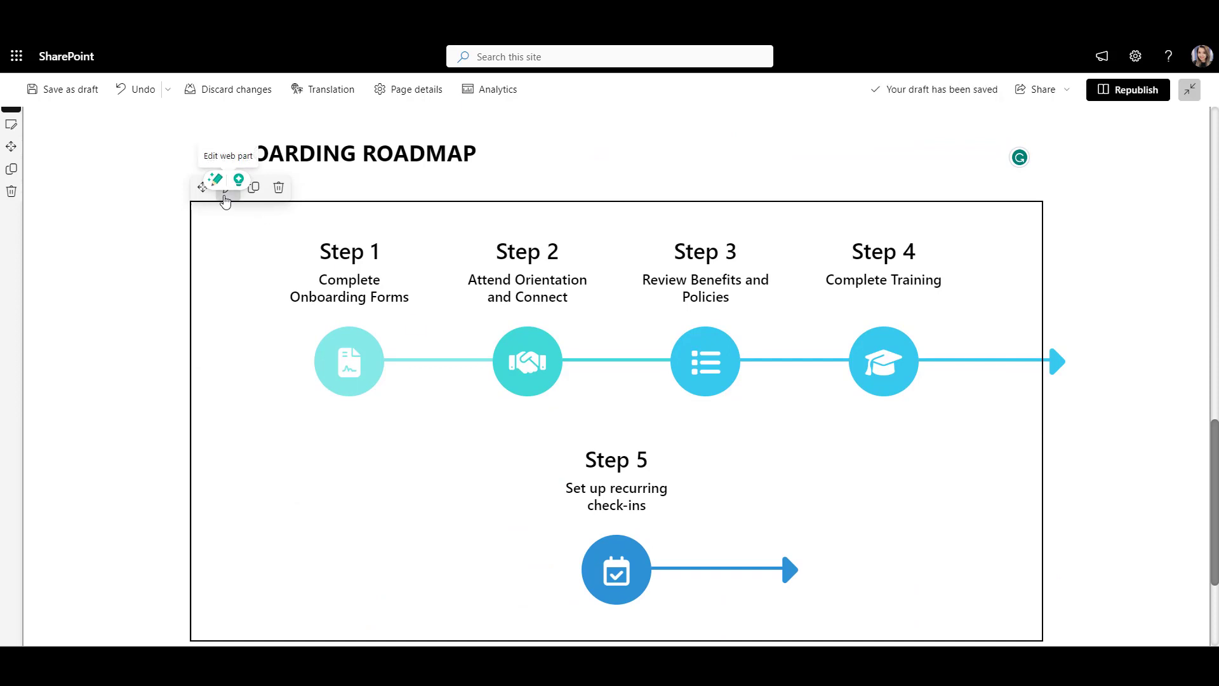
left_click(225, 198)
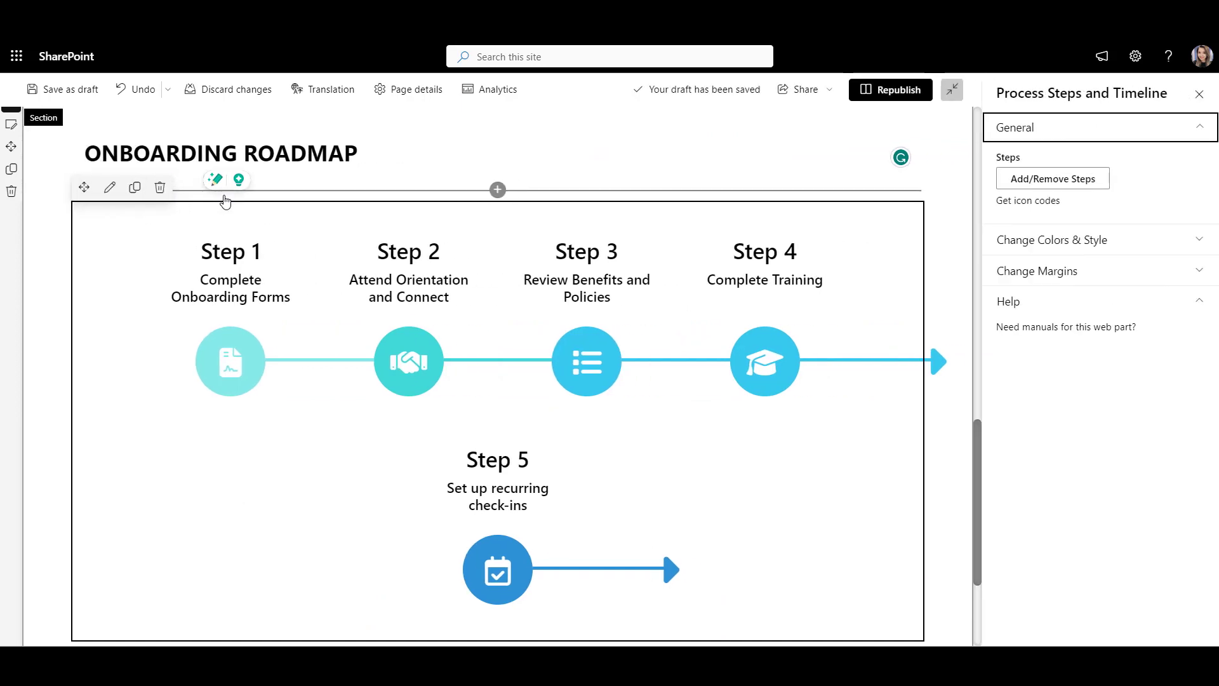
left_click(1073, 184)
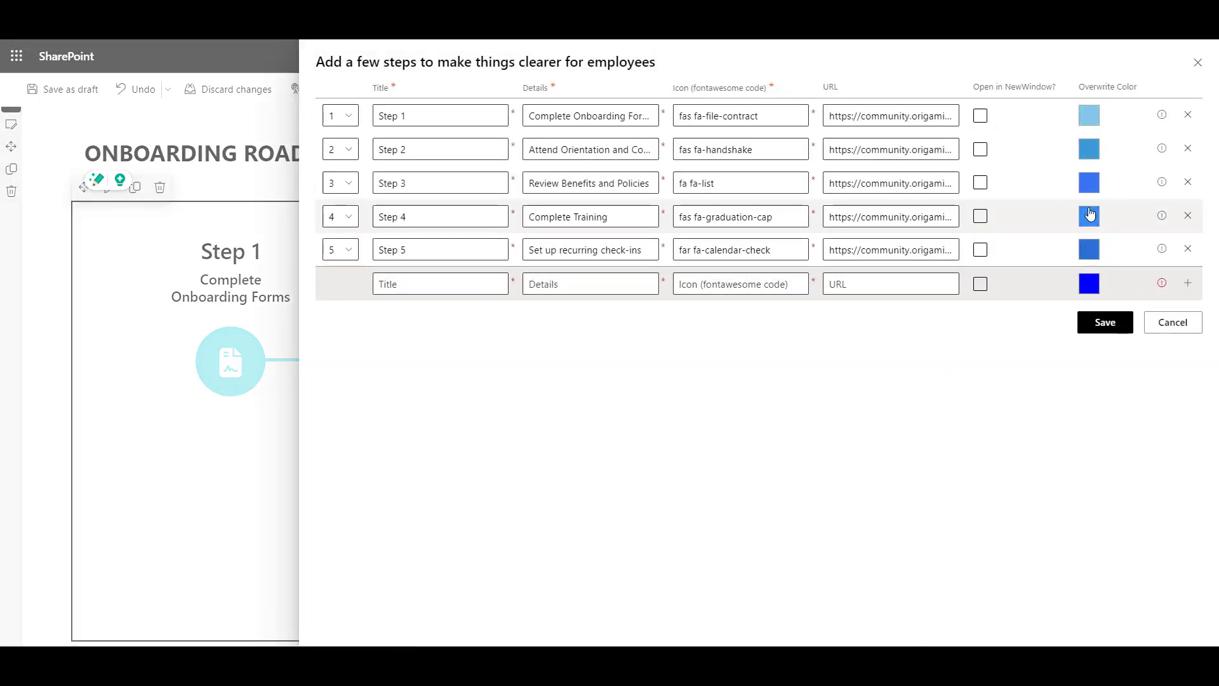
left_click(1101, 324)
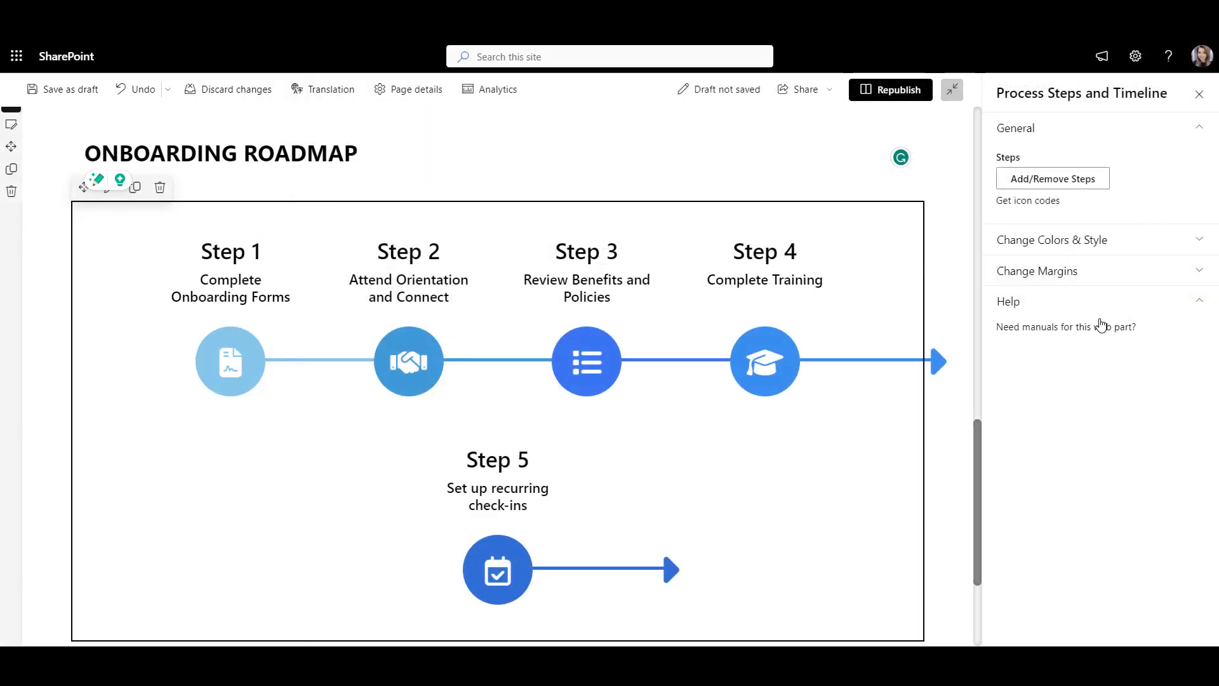
Set the roadmap's Margin Left to -7 and Width to 116, then close the pane.
left_click(1103, 272)
left_click_drag(1084, 313, 1058, 313)
left_click_drag(1121, 350, 1147, 351)
left_click(1200, 94)
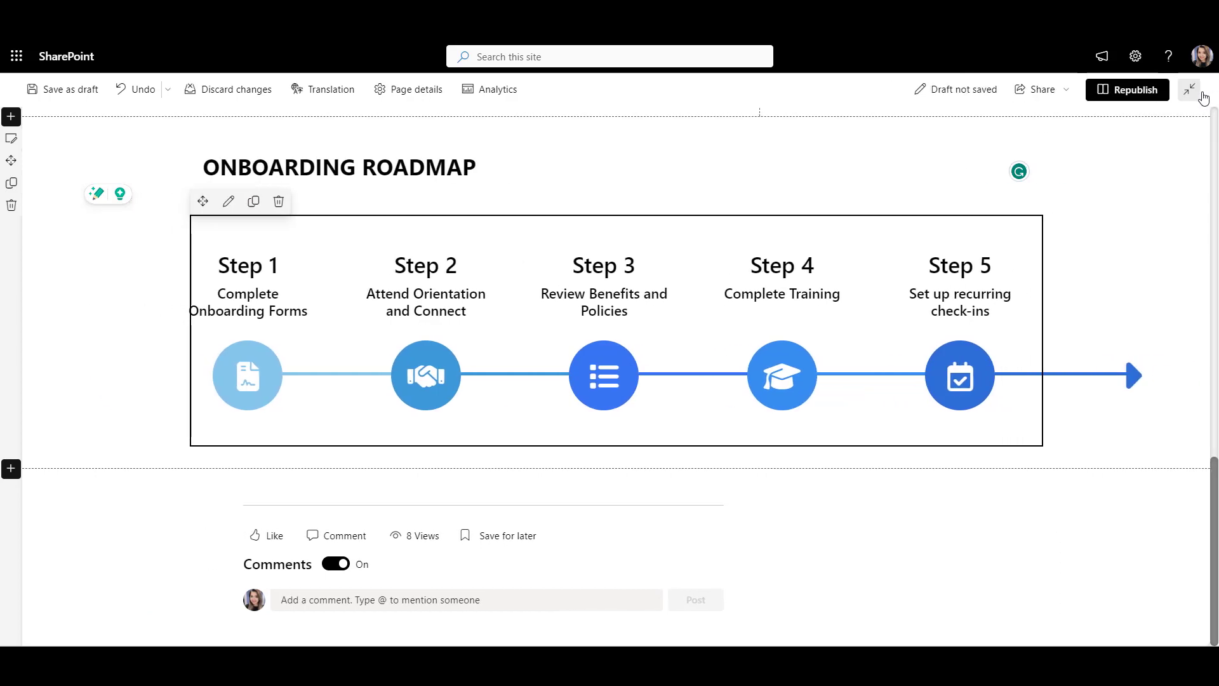
Add a one-column section: collapsible, divider line, right-aligned icon, collapsed by default.
left_click(1202, 168)
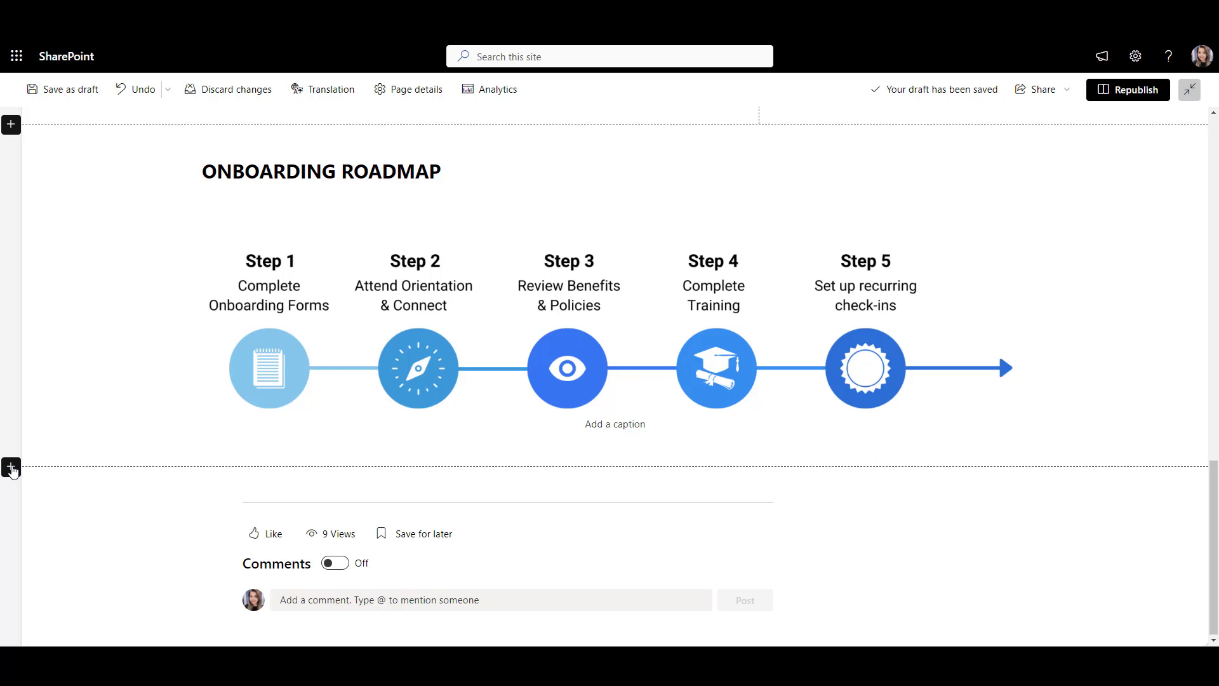
left_click(11, 468)
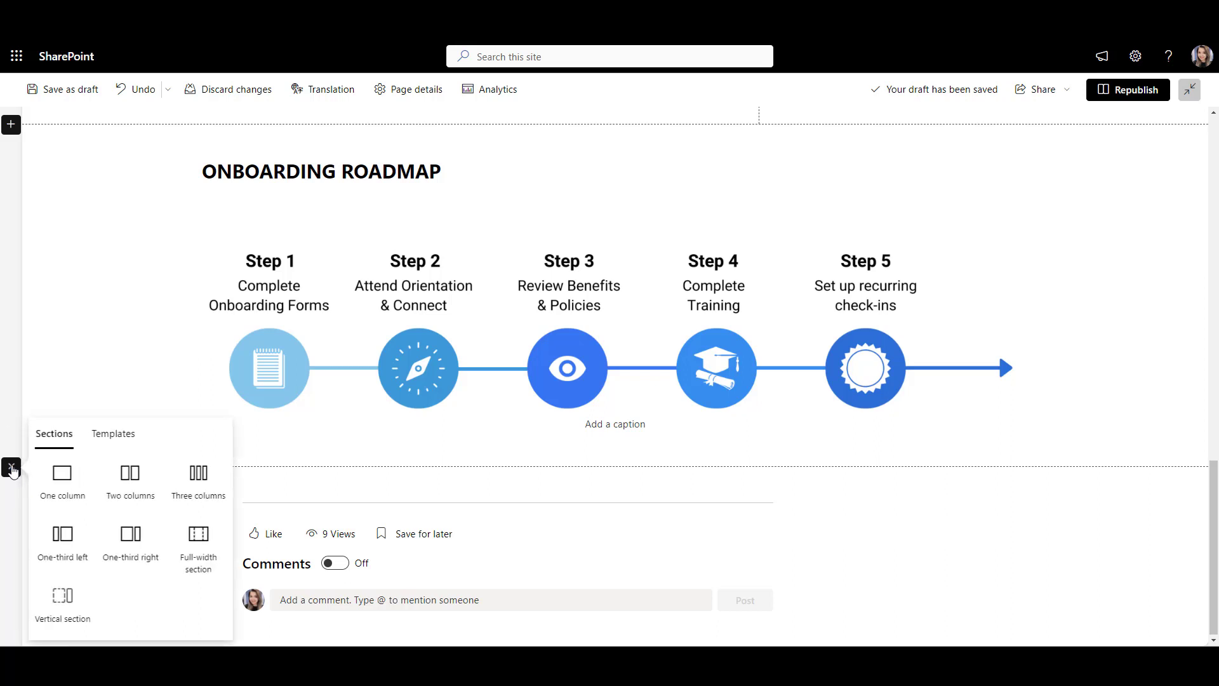
left_click(48, 497)
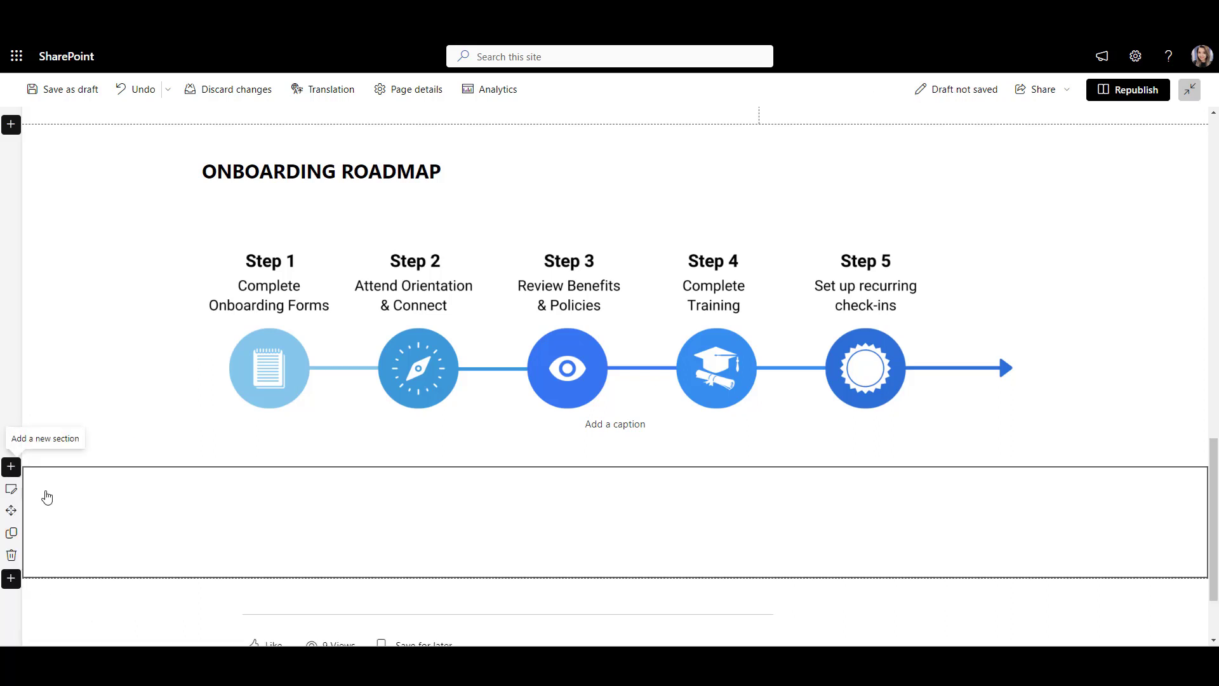
left_click(11, 488)
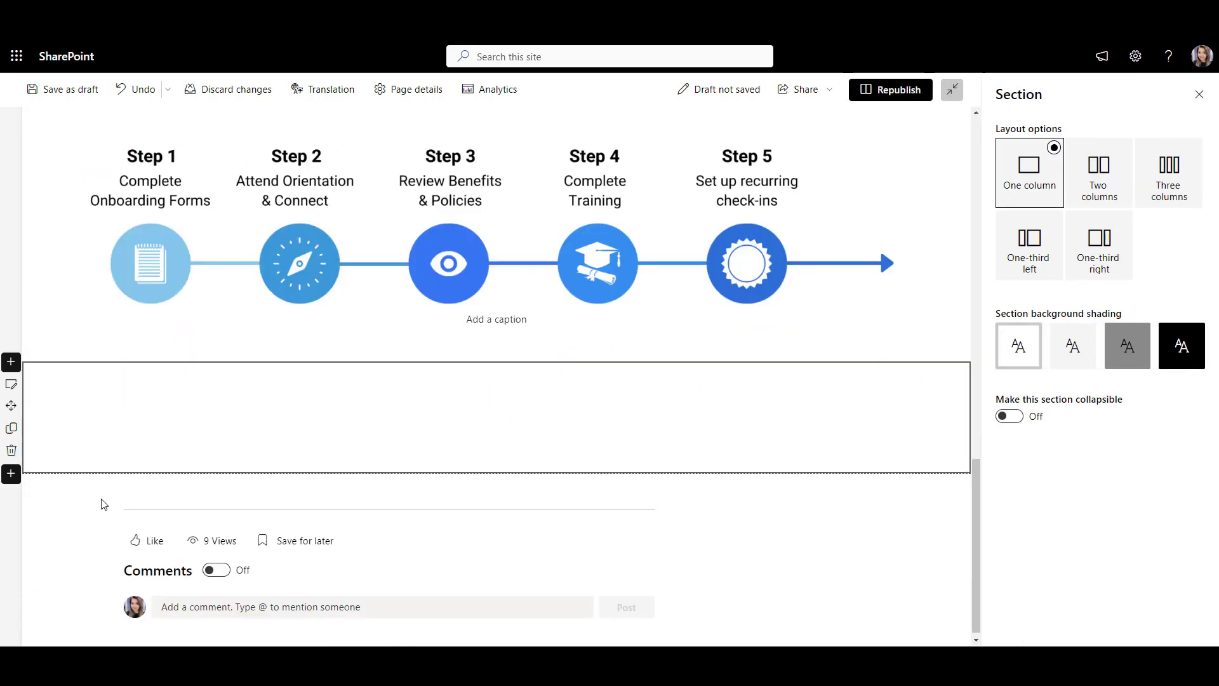
left_click(1012, 423)
left_click(1014, 466)
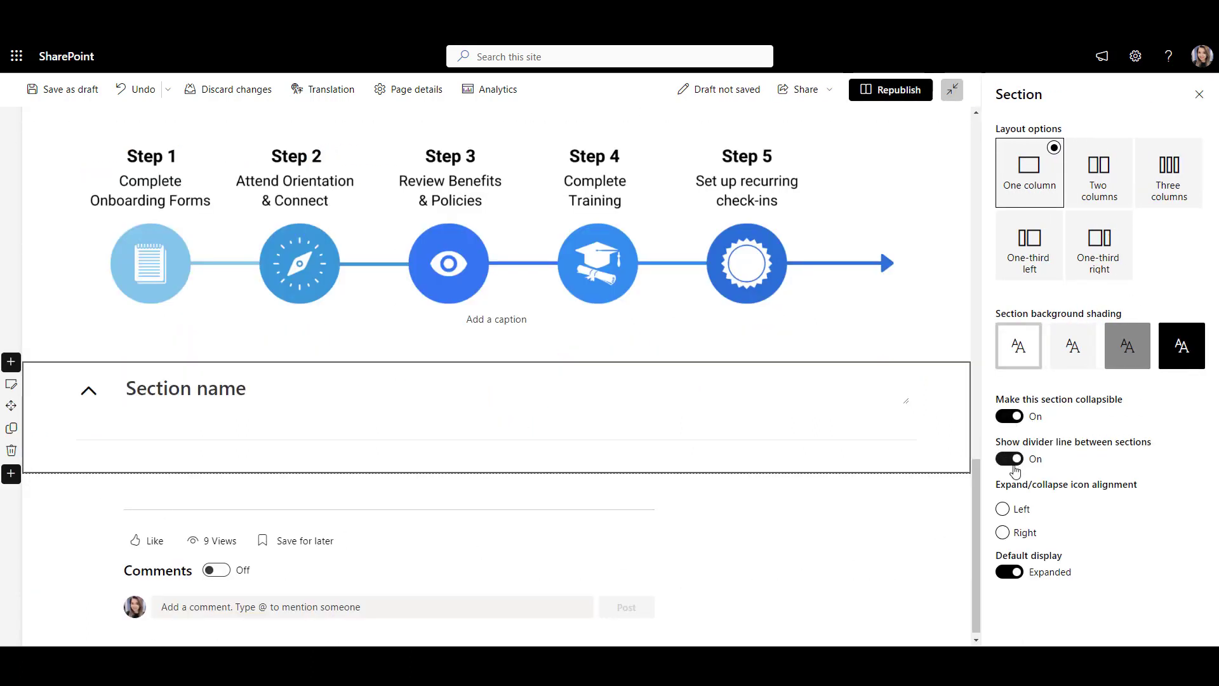
left_click(1003, 533)
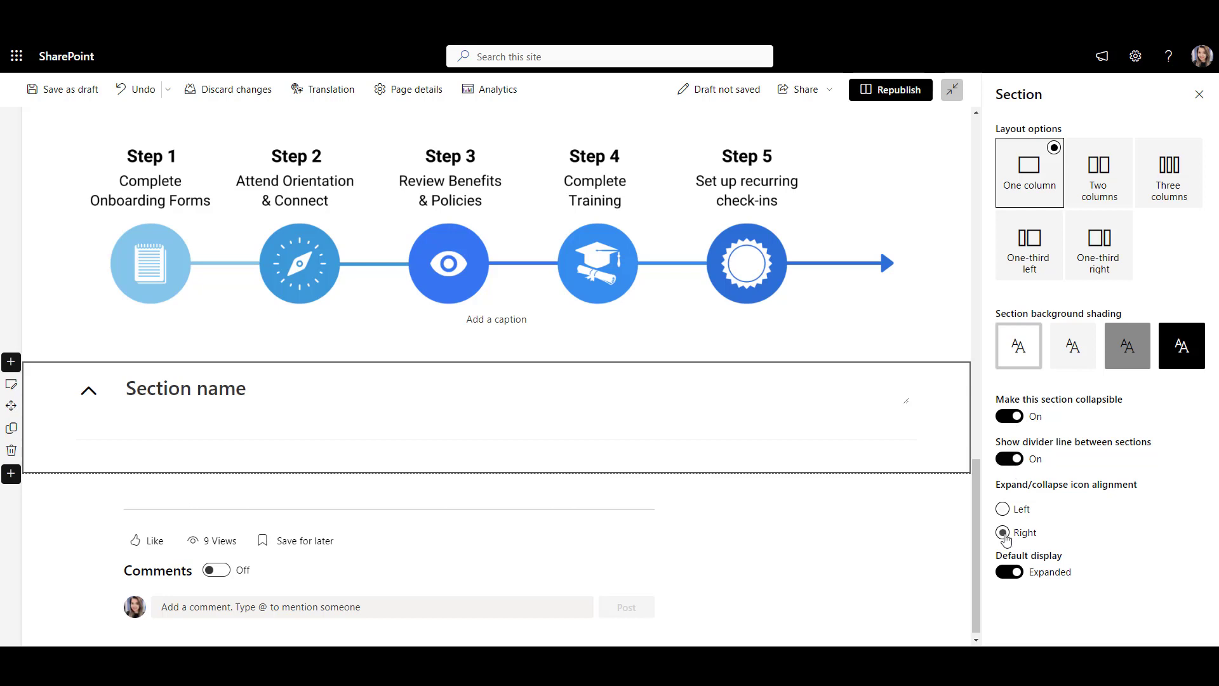
left_click(1001, 572)
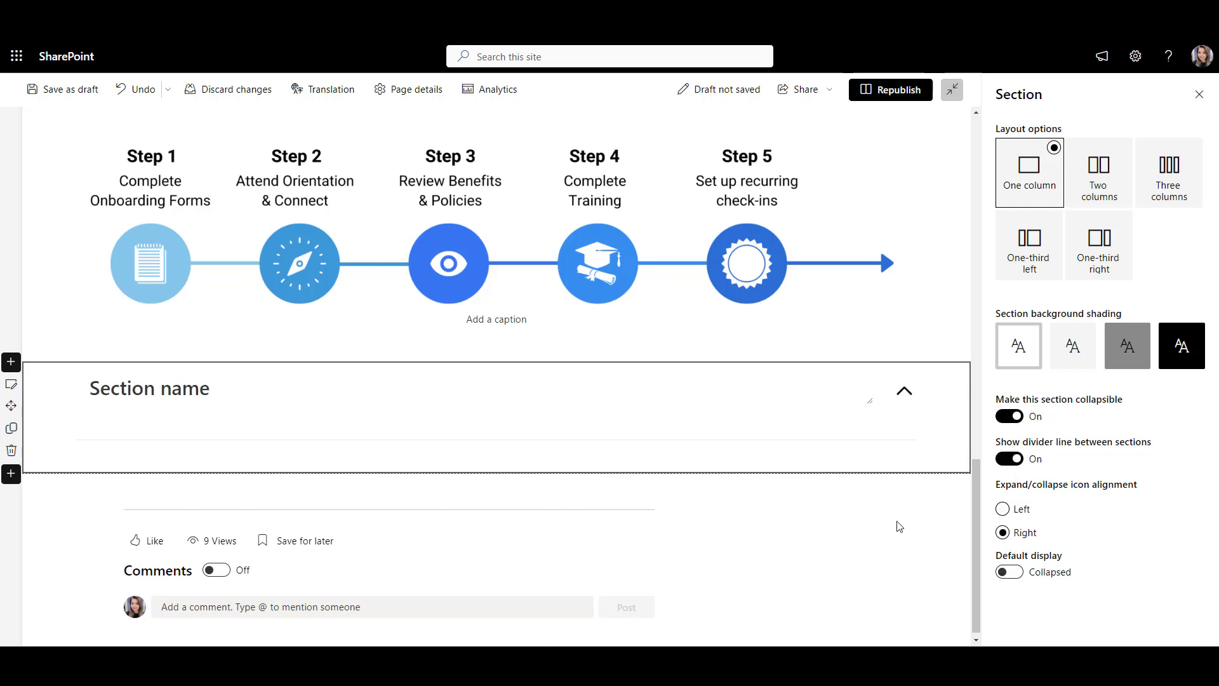
Name the section First Day and paste the first-day onboarding text into a Text block.
left_click(396, 388)
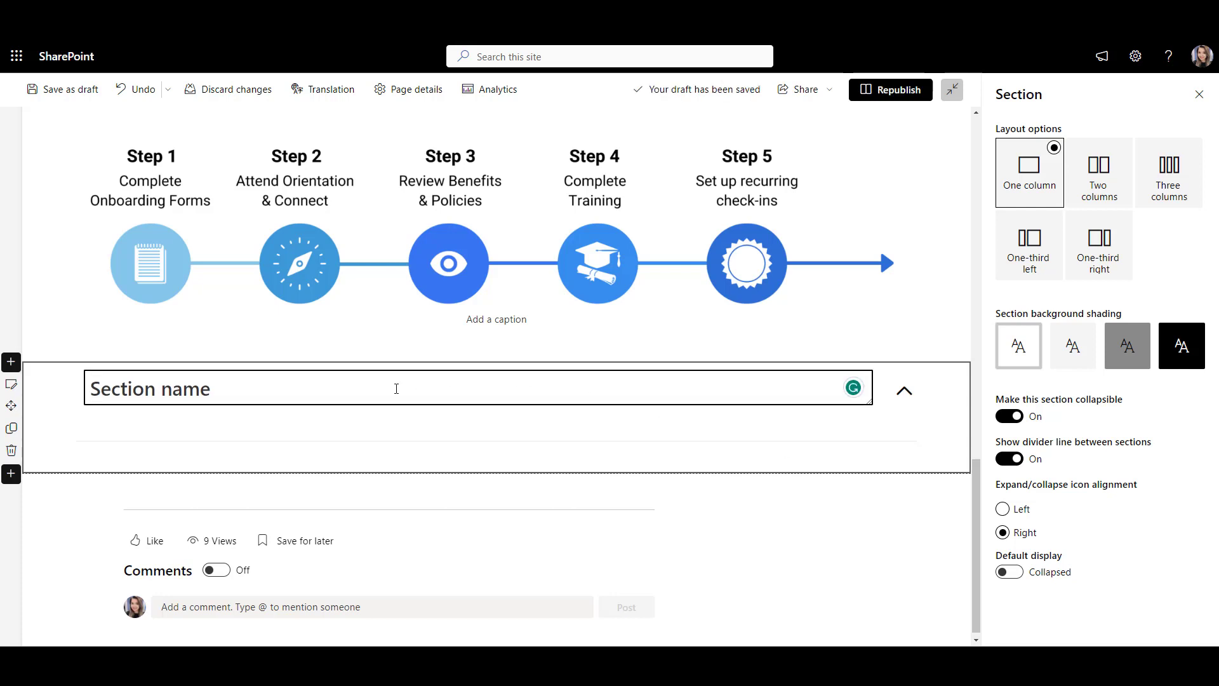
type("First Day")
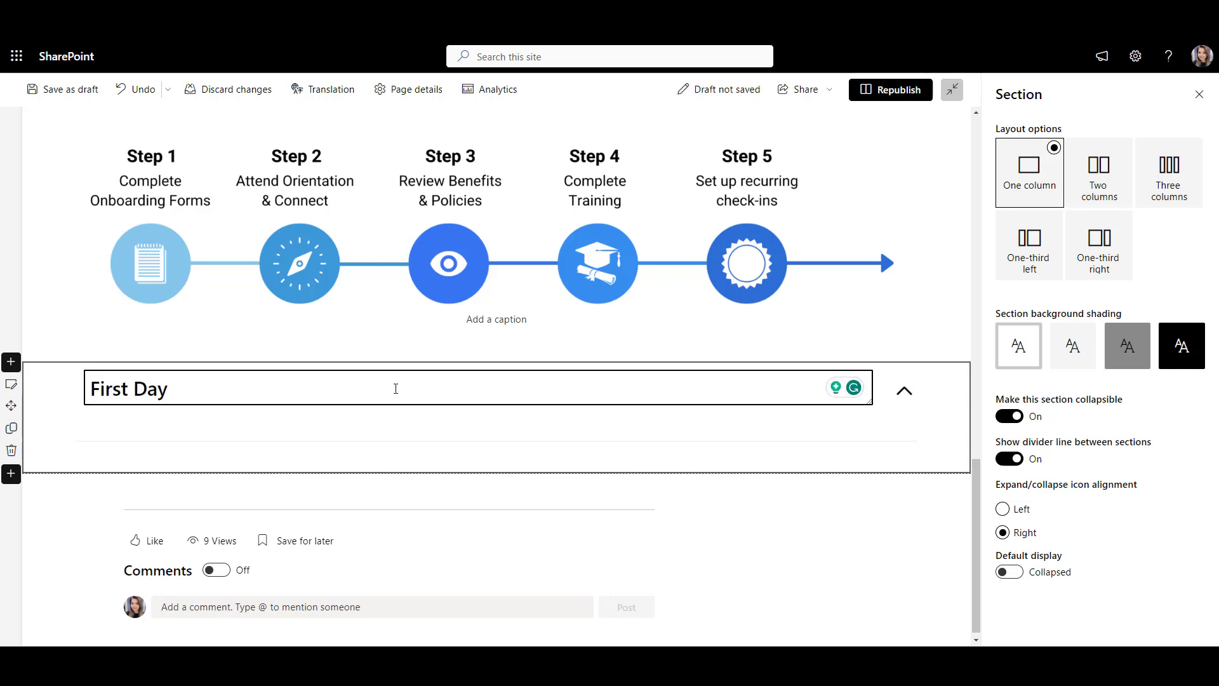
left_click(427, 409)
left_click(496, 424)
left_click(367, 274)
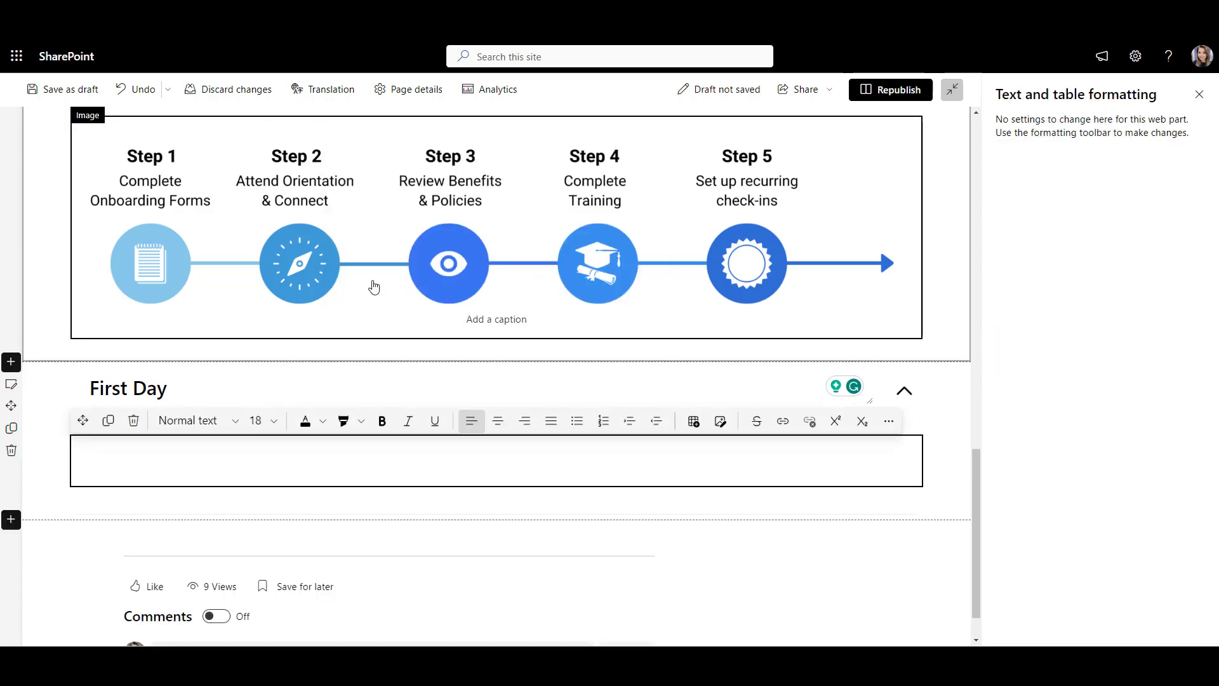
left_click(201, 473)
type("On the first day of onboarding, we will prepare your workstation with necessary materials and equipment. You will be greeted by a team member who will provide a tour of the office and assist with HR paperwork. Important company policies will be presented, and feedback will be gathered at the end of the day. Your hiring manager will introduce you to the team, provide training, assign tasks, and schedule meetings. A work buddy will support your transition, and a group lunch will facilitate connections with colleagues. An overview of the first week and month will be provided, allowing you to ask any questions you may have.")
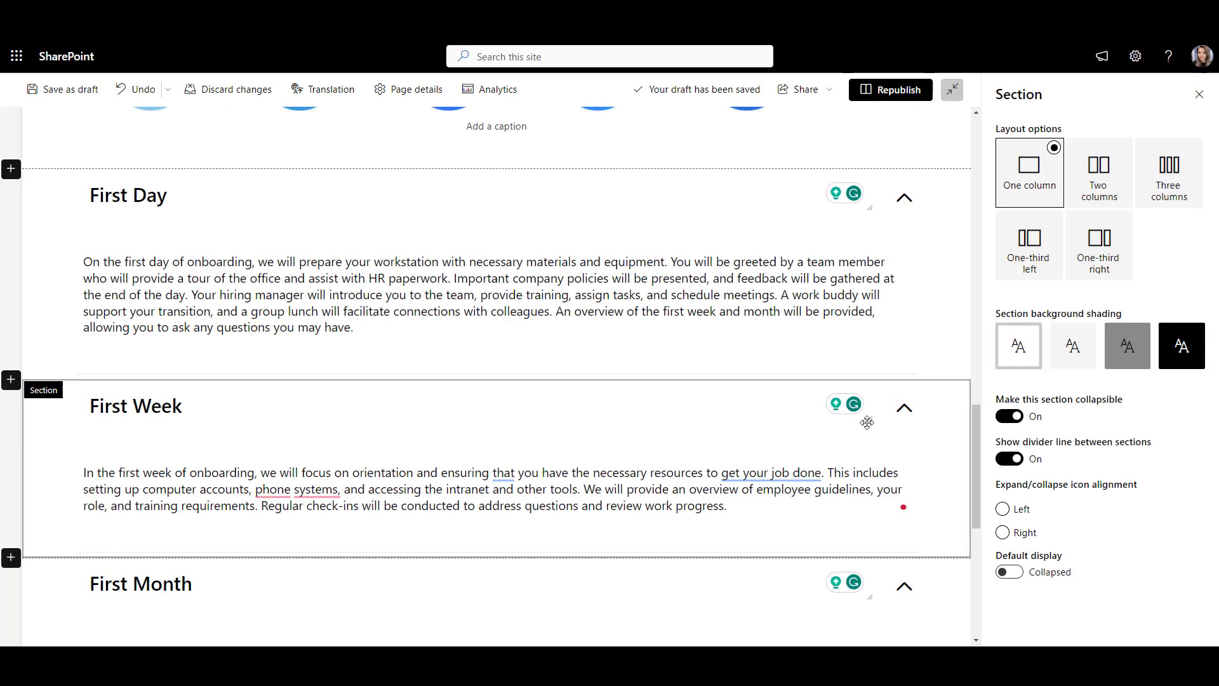
Collapse the First Quarter, First Month, First Week and First Day sections.
scroll(867, 422, "down", 7)
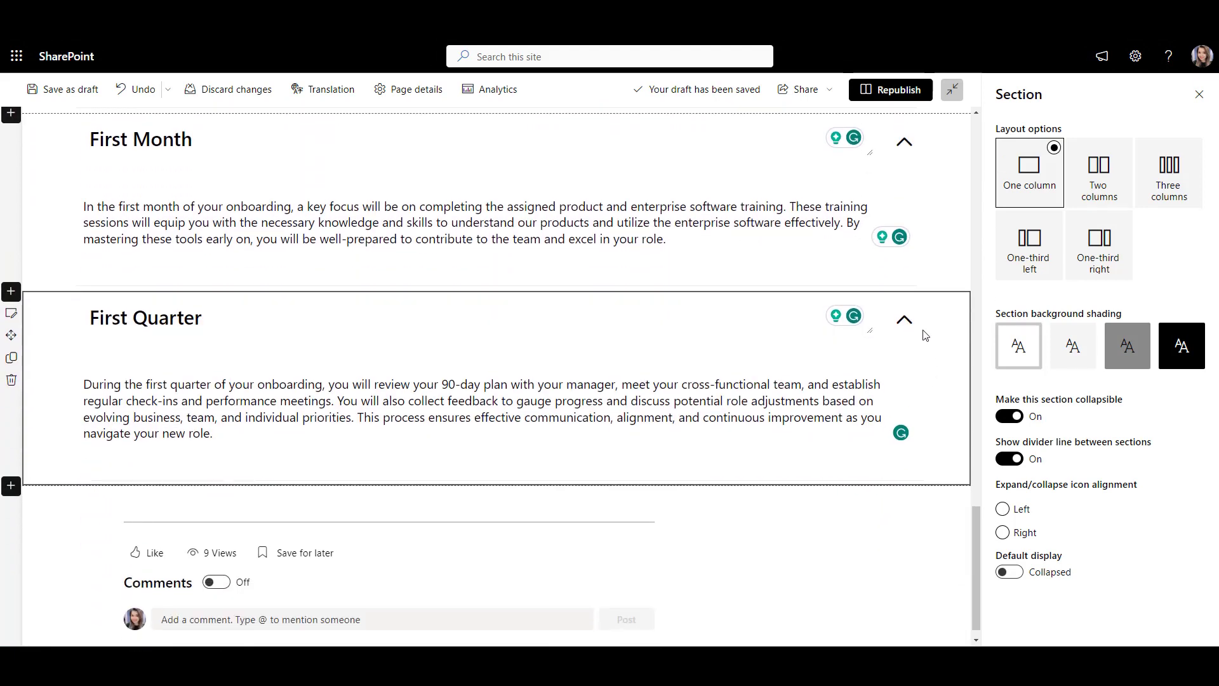
left_click(904, 319)
left_click(905, 273)
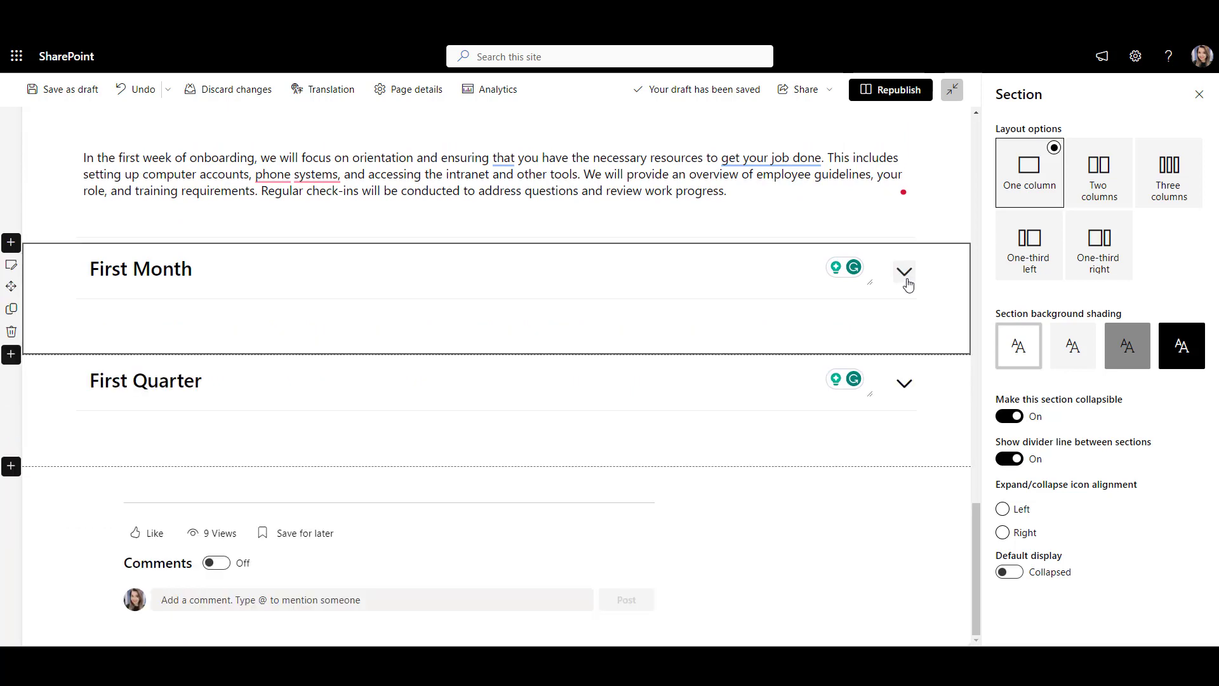
left_click(906, 284)
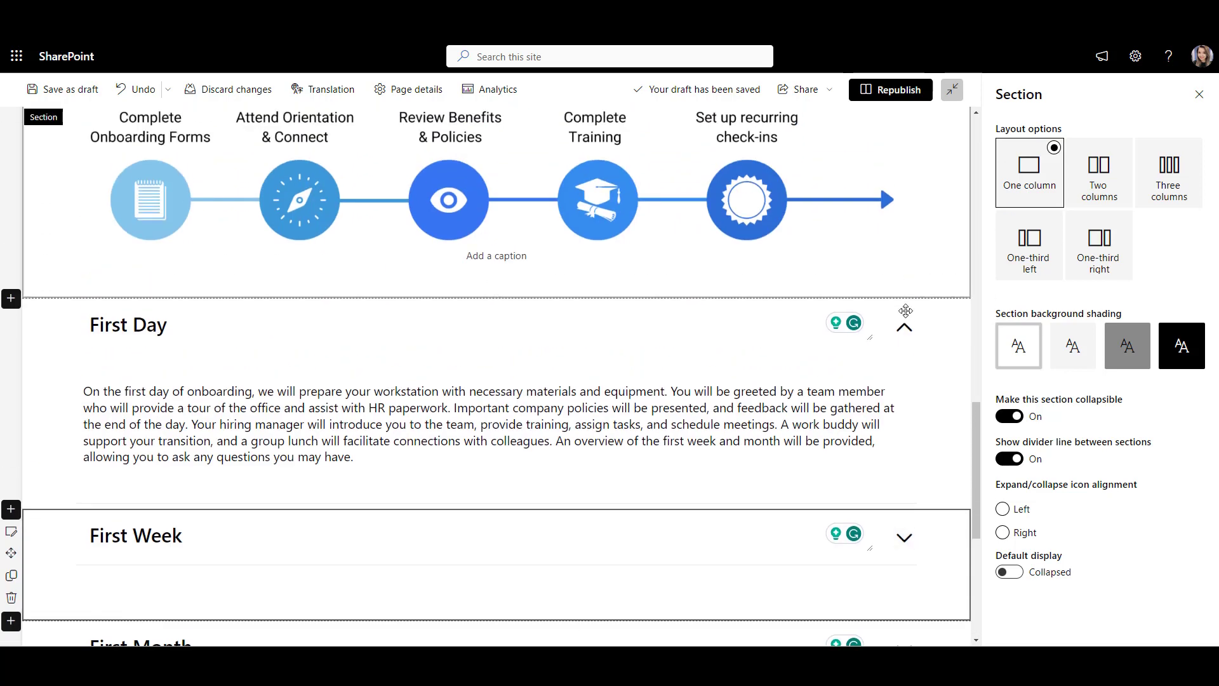
left_click(904, 326)
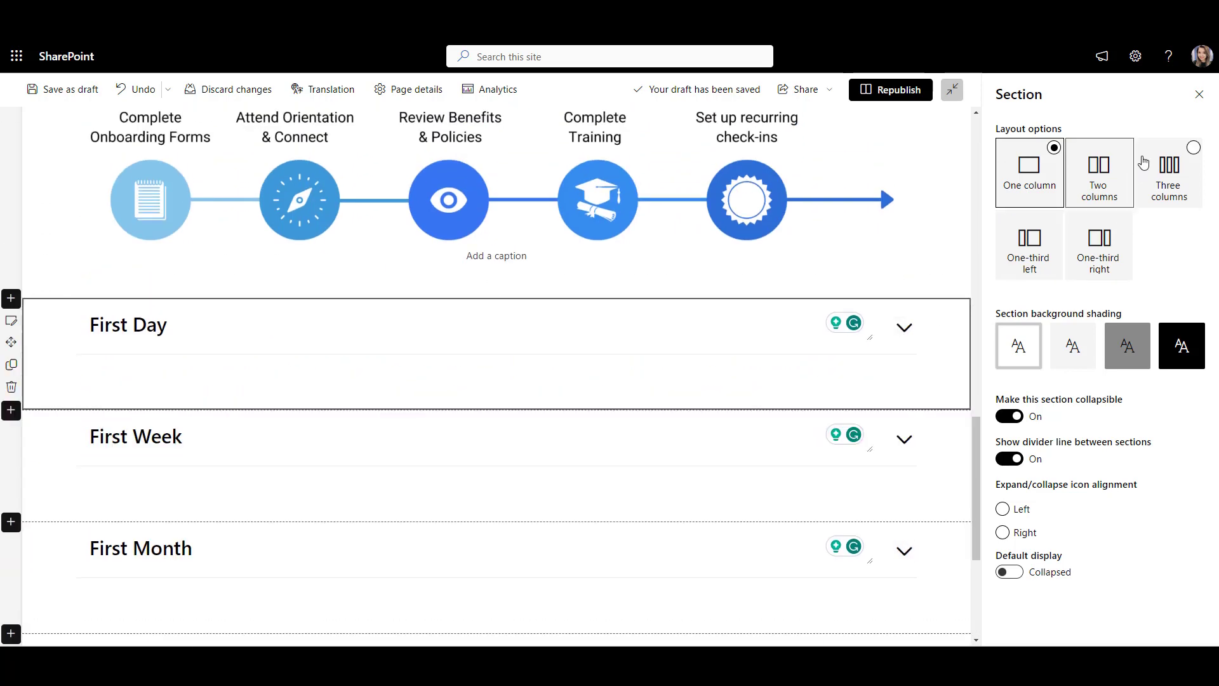
left_click(1199, 95)
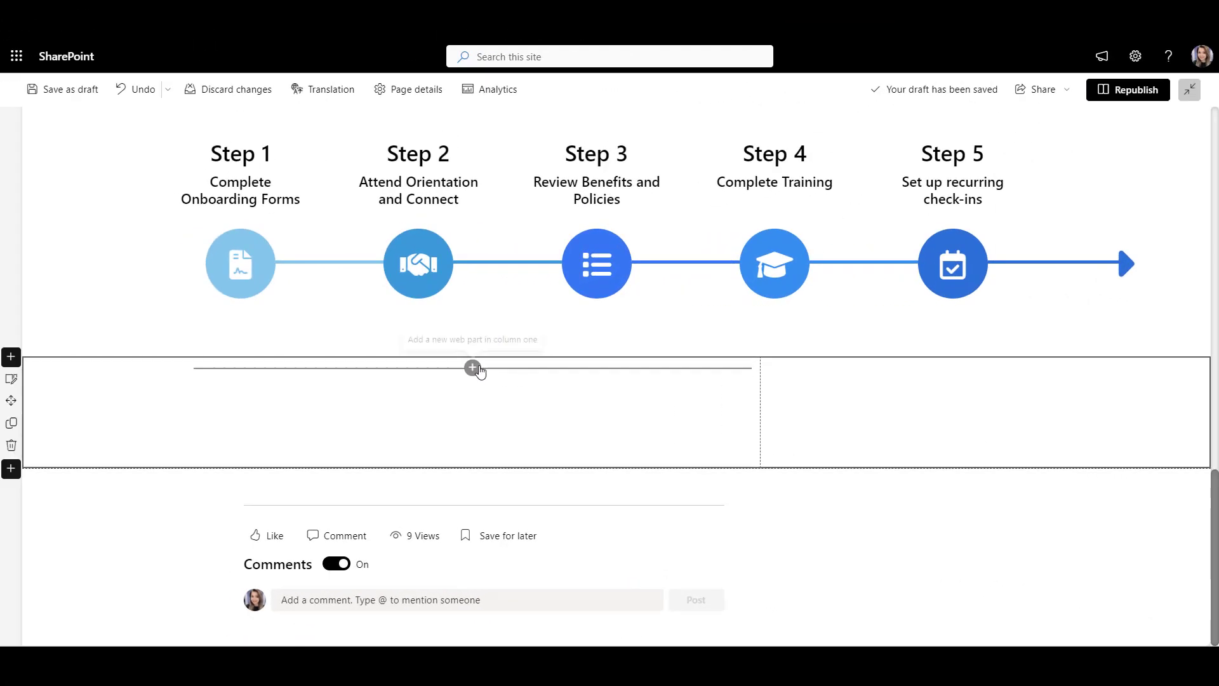
Insert a Collapser web part in the left column.
left_click(476, 368)
type("coll")
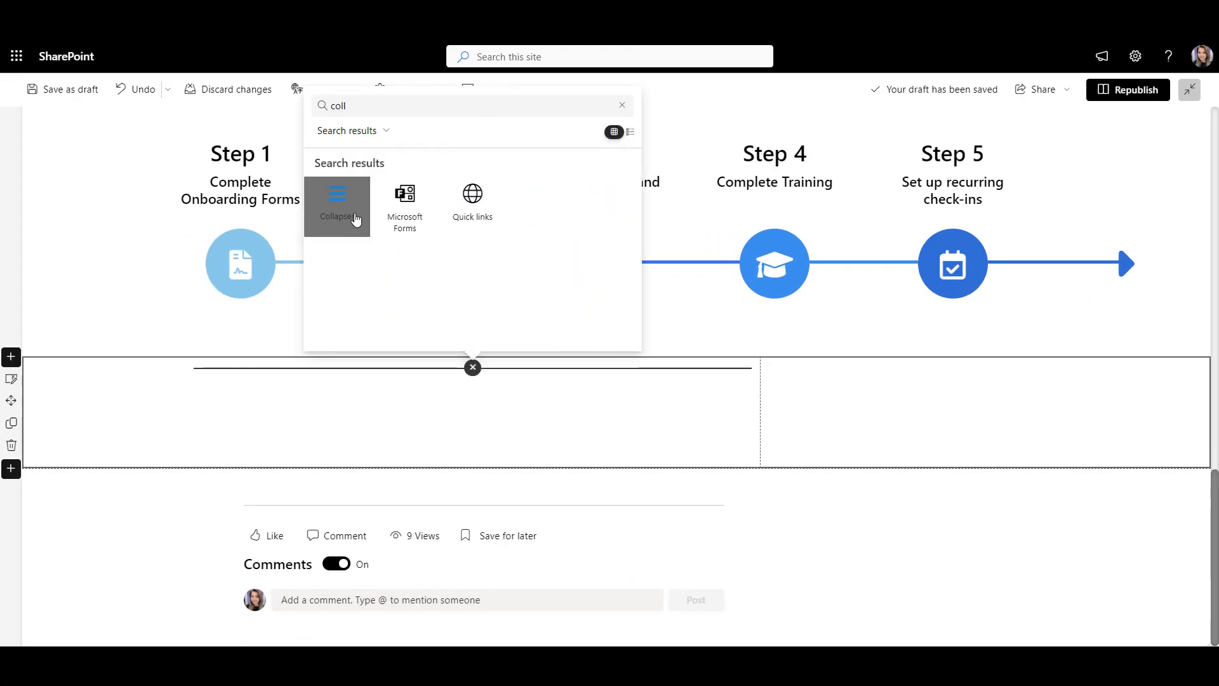
left_click(356, 220)
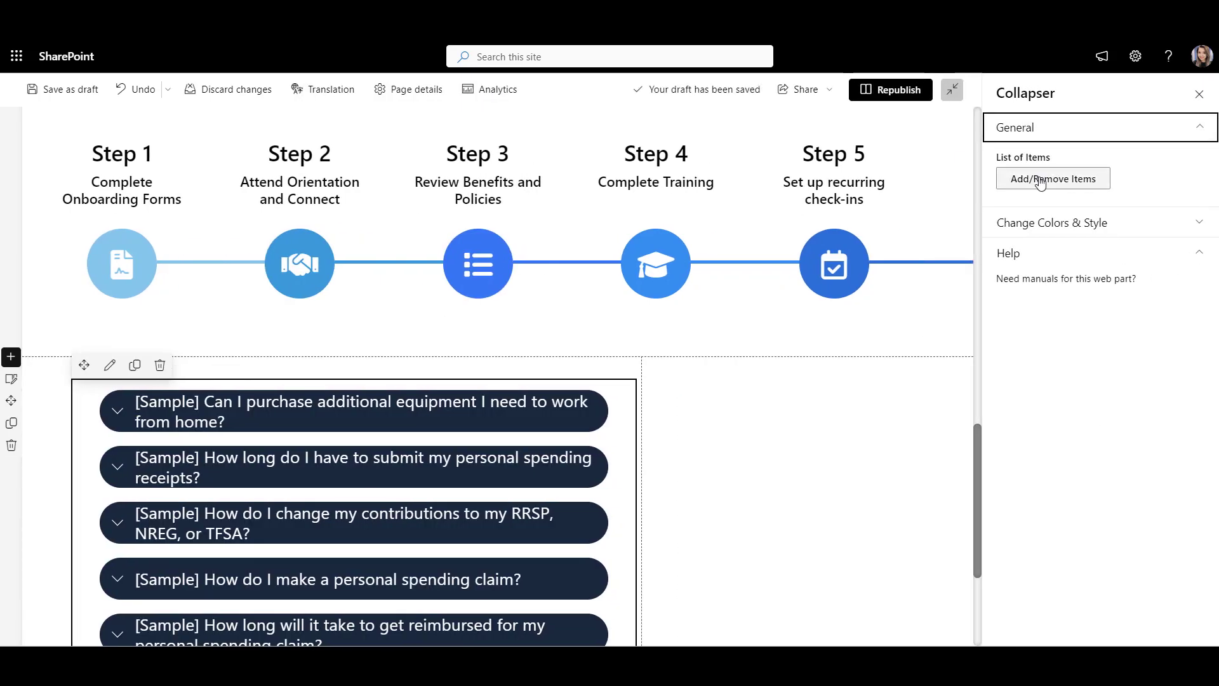
Replace the sample items with First Day and its description, and save the four milestones.
left_click(1040, 179)
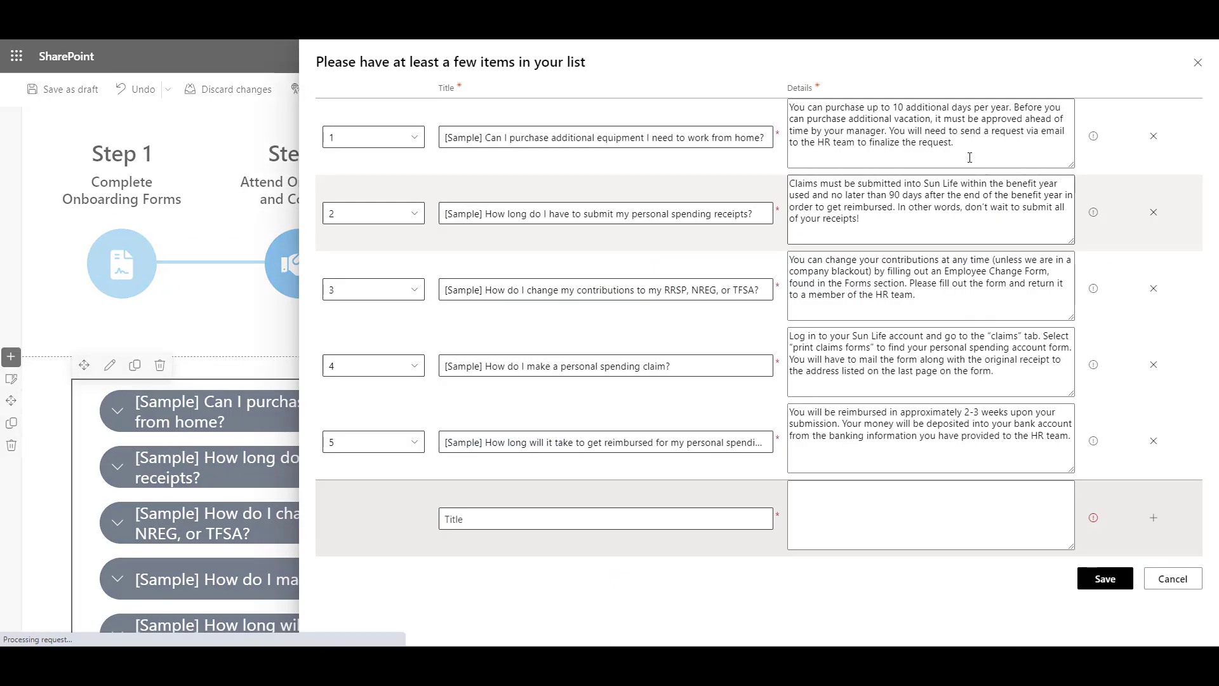
triple_click(766, 138)
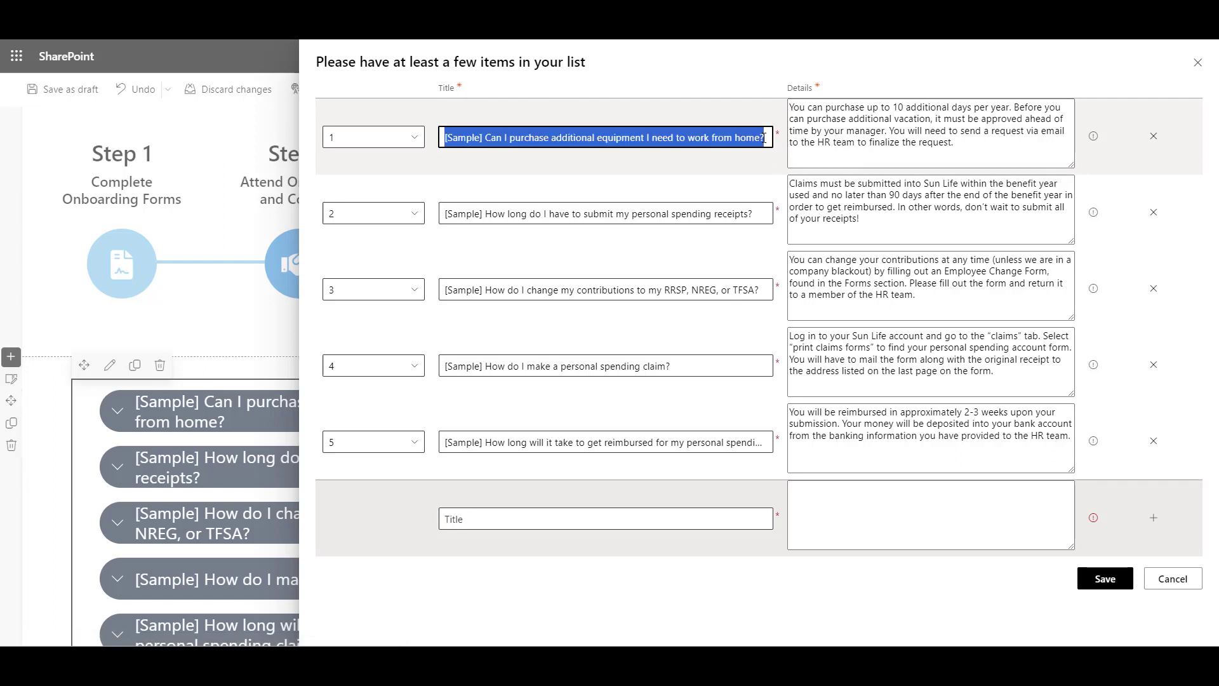
type("First Day")
triple_click(863, 149)
key("ctrl+v")
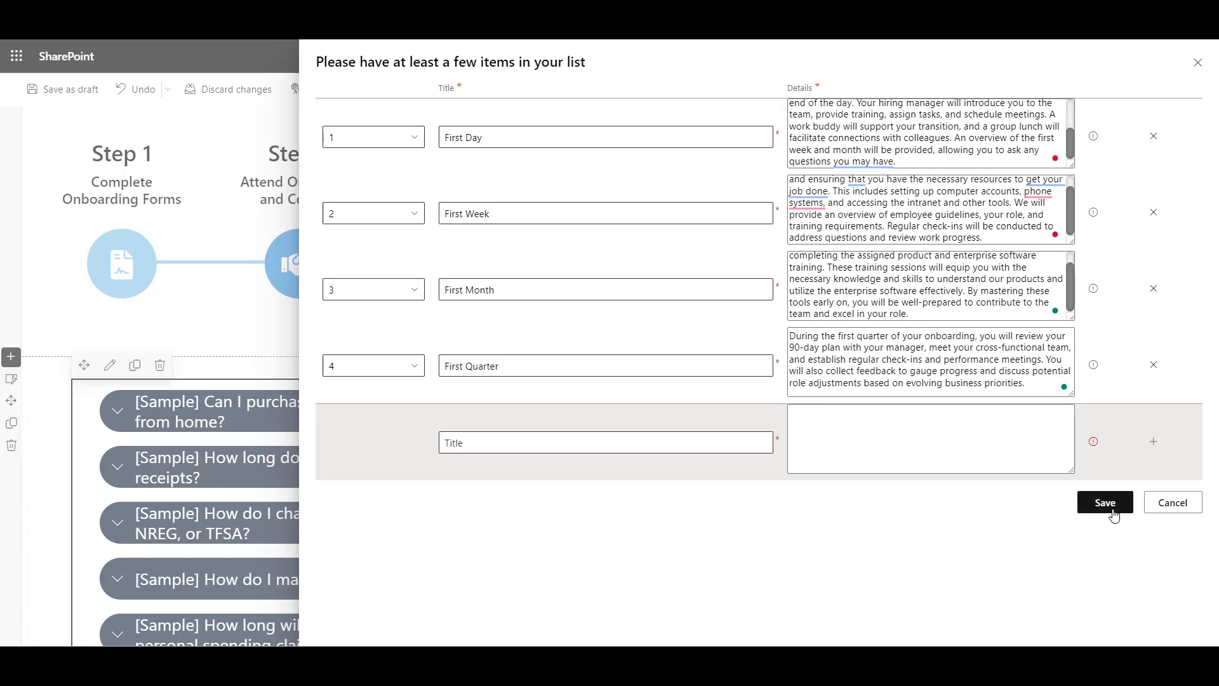
left_click(1111, 511)
left_click(1102, 229)
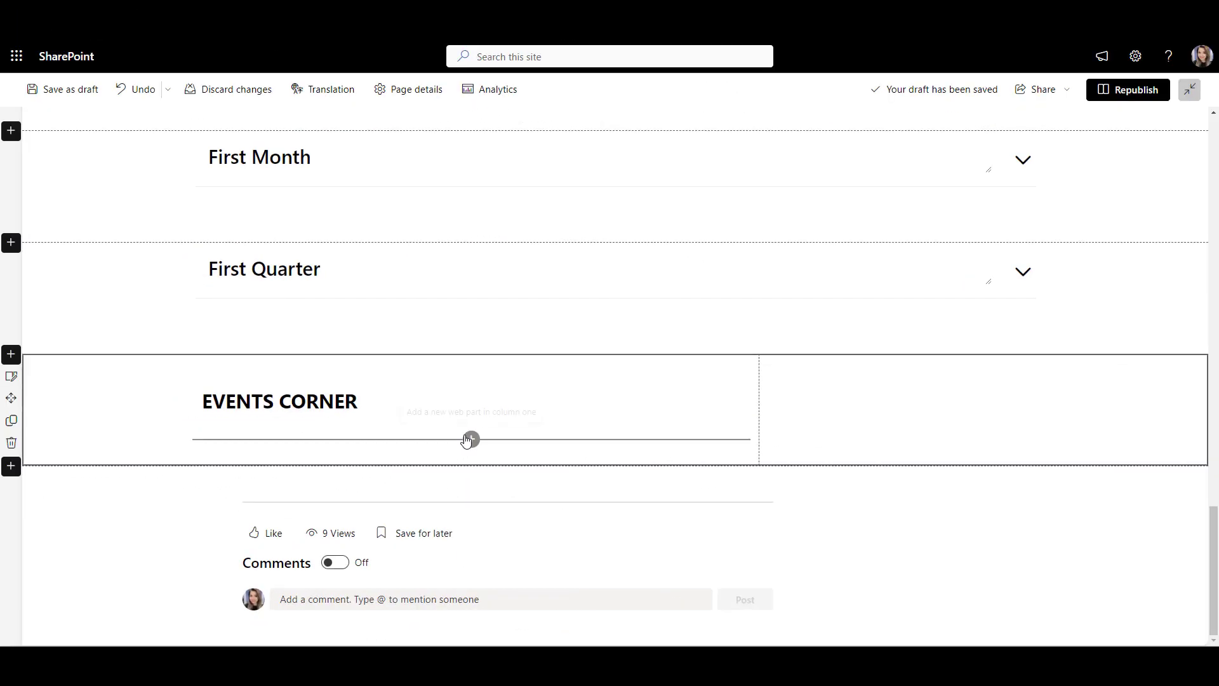
Insert an Events web part under EVENTS CORNER.
left_click(470, 438)
type("eve")
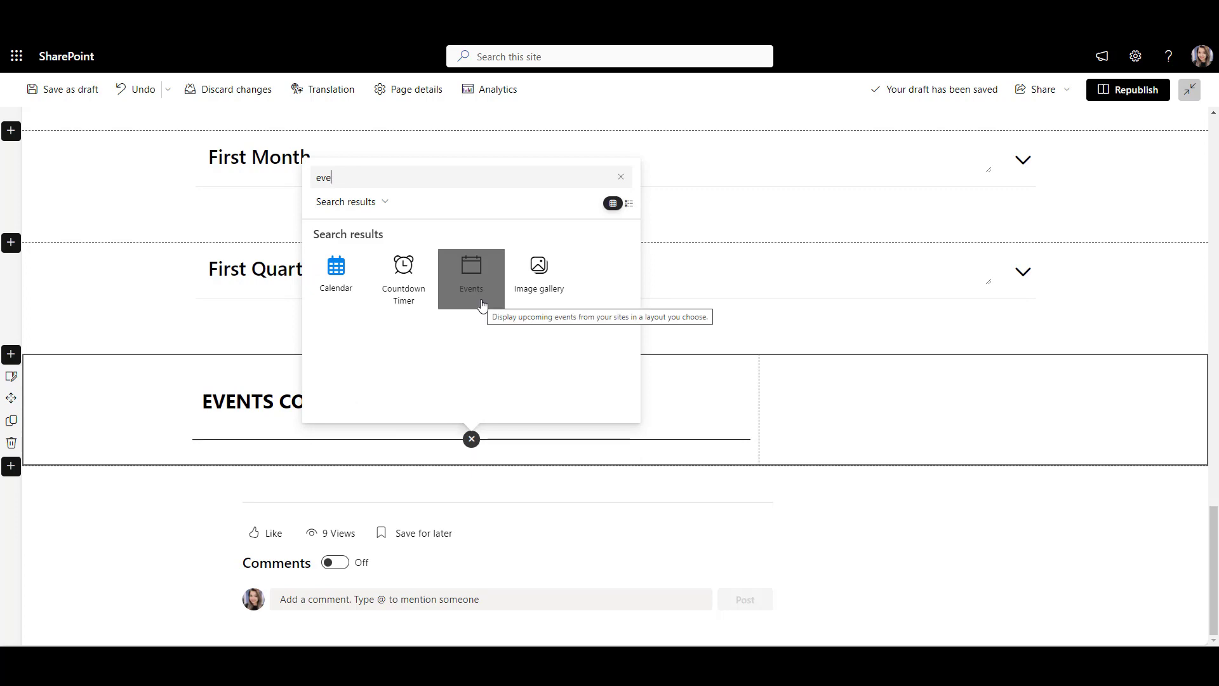
left_click(482, 306)
scroll(495, 384, "down", 3)
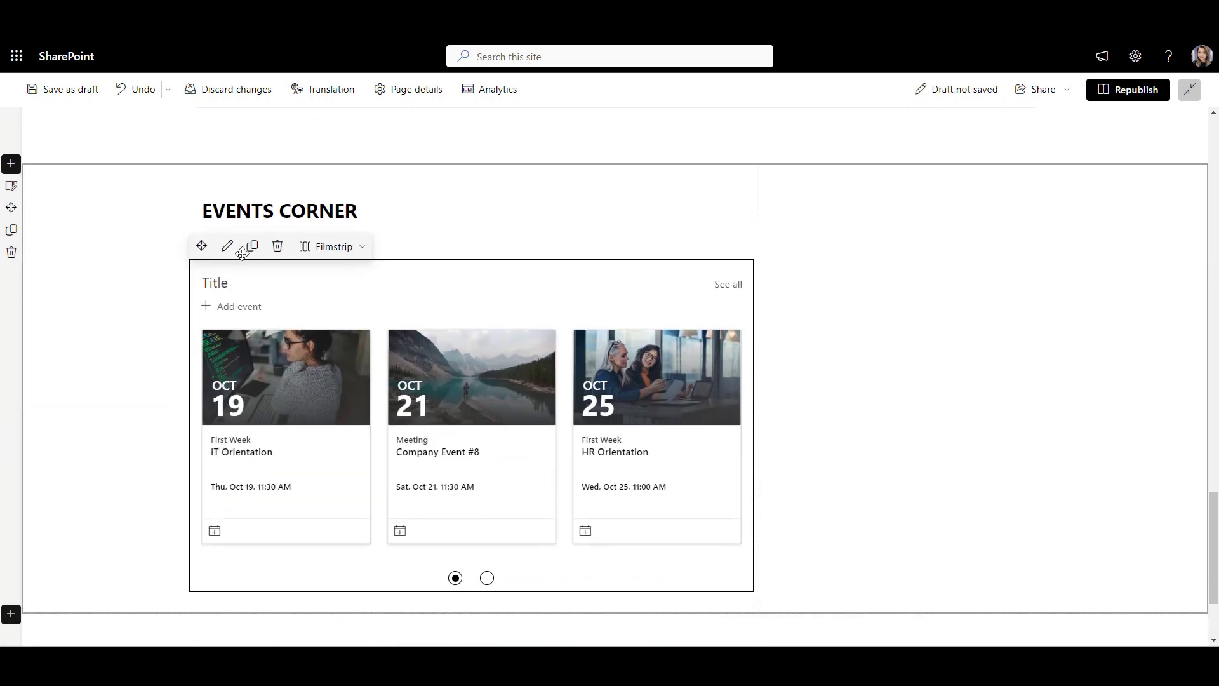
Keep the Events web part showing events from all categories, then close its settings.
left_click(228, 247)
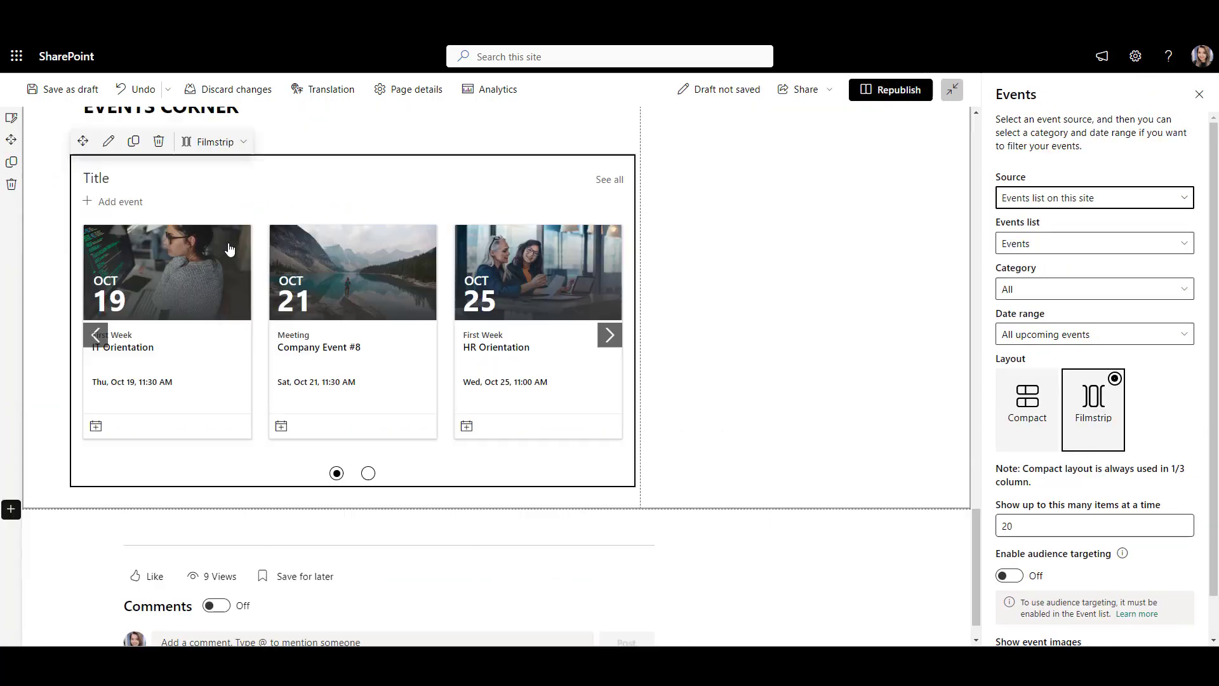
left_click(1126, 249)
left_click(1126, 250)
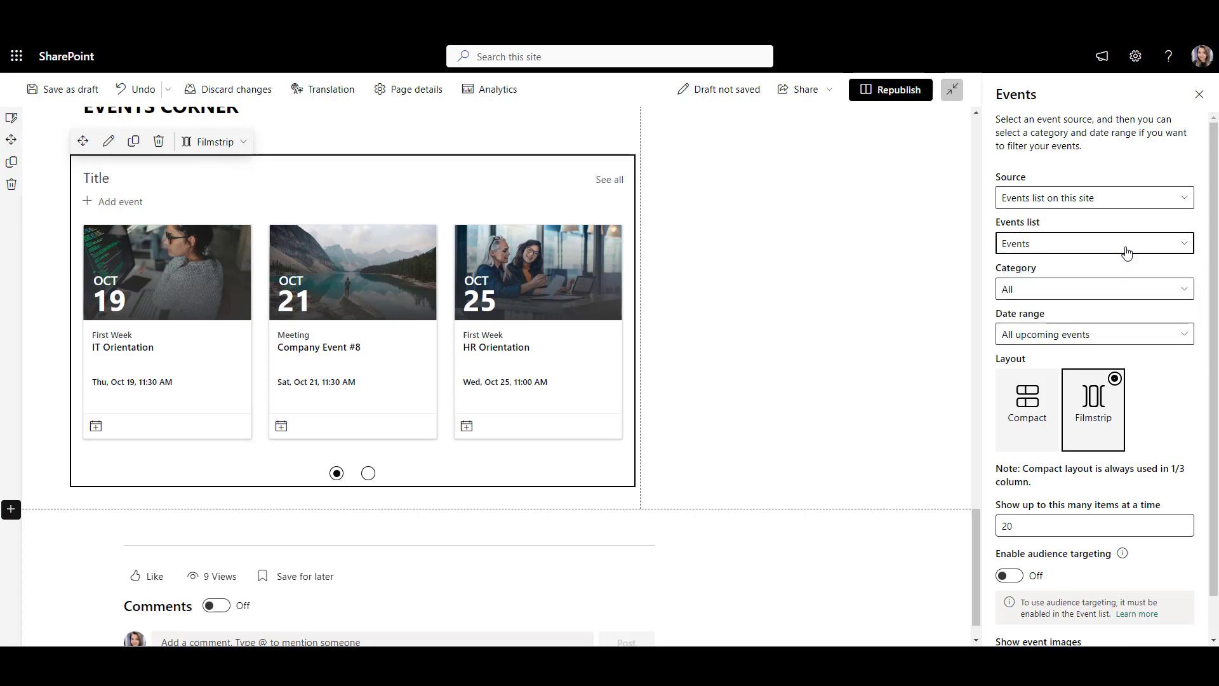
left_click(1130, 289)
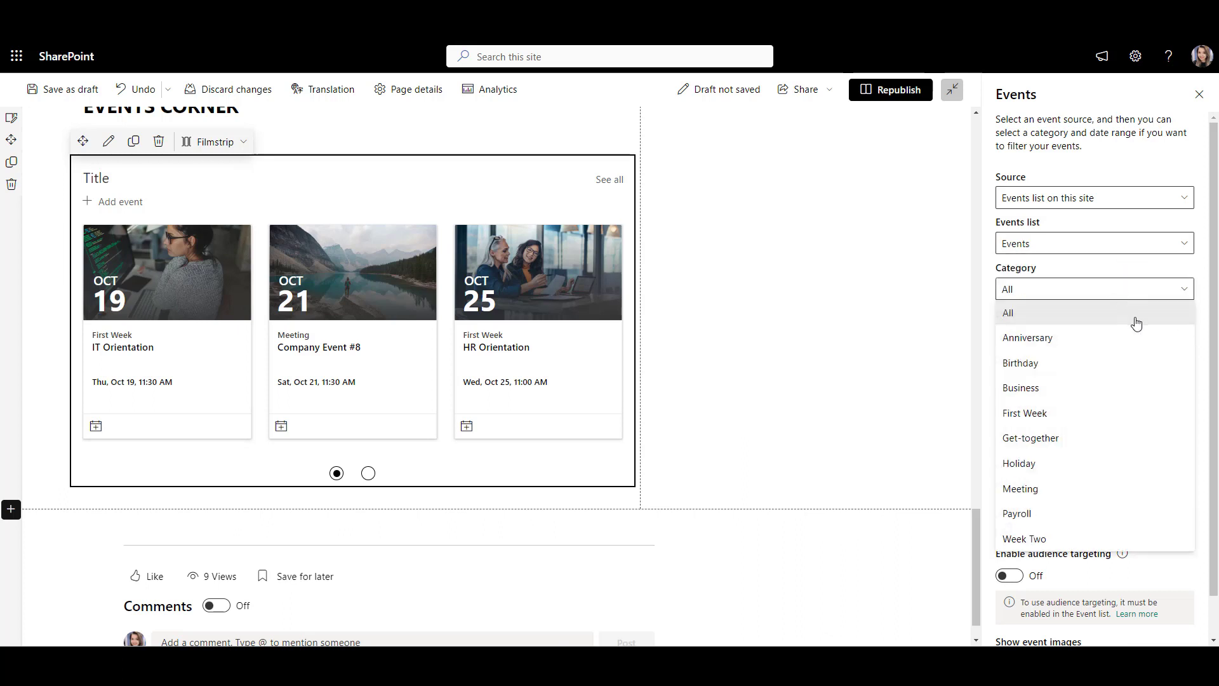
left_click(1202, 442)
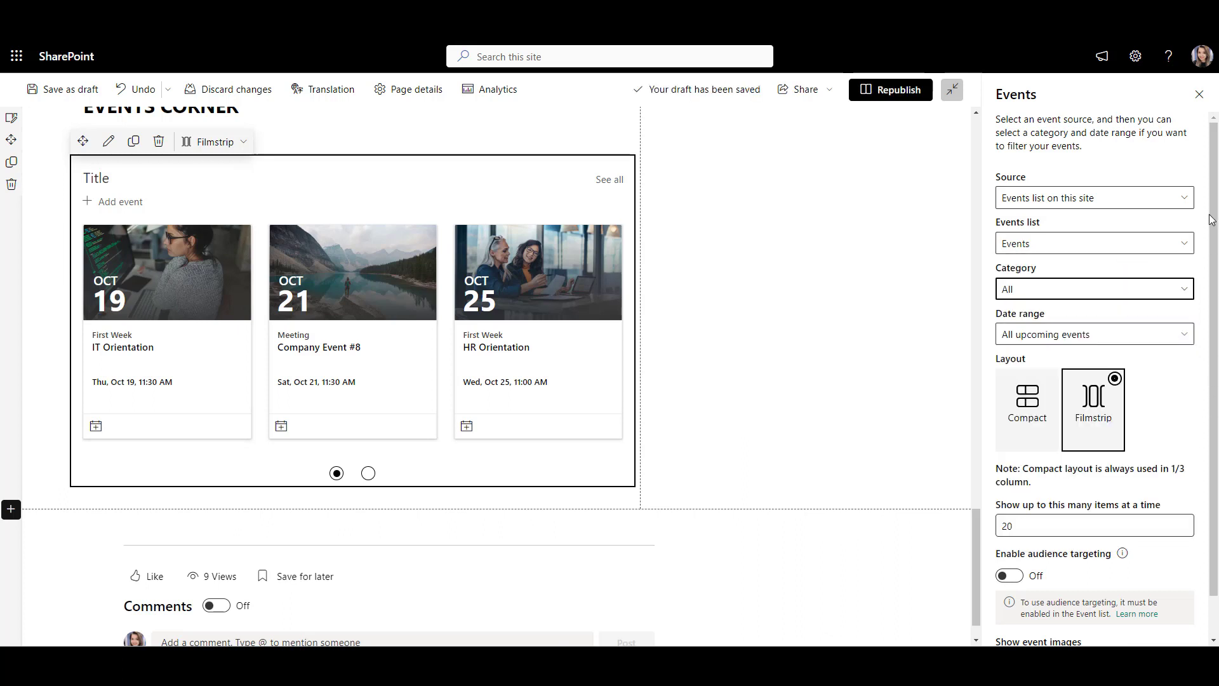
left_click(1205, 96)
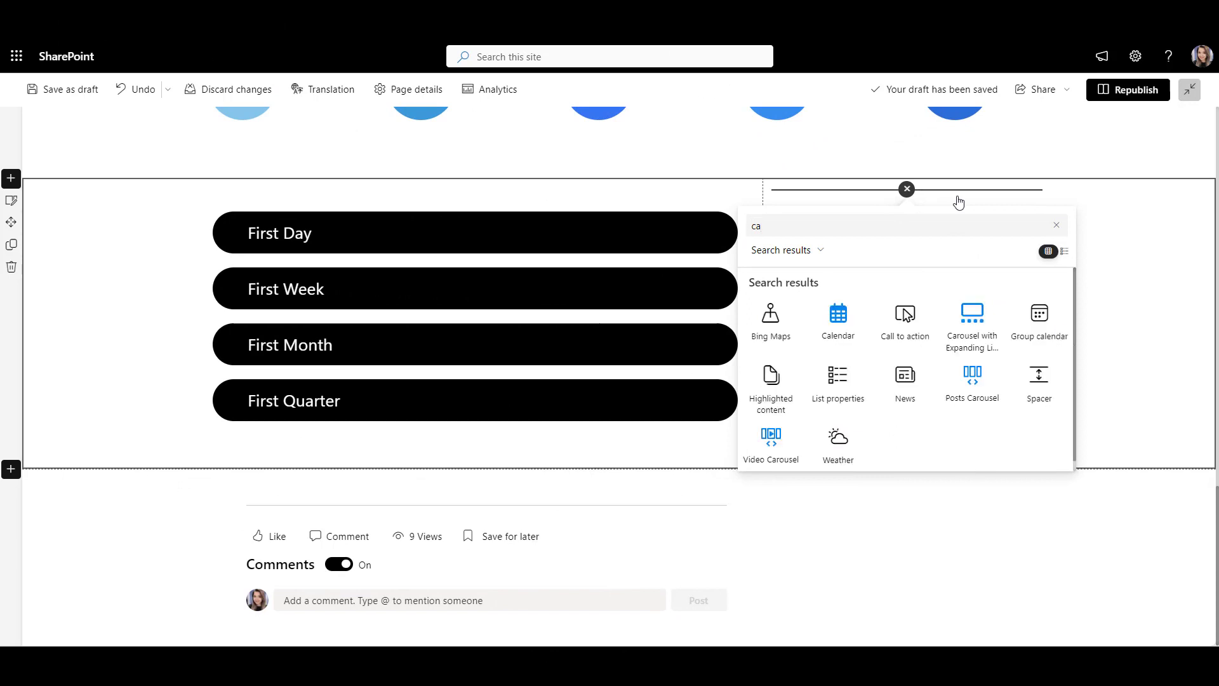
Add a Calendar beside the milestones that uses the site's Events list as its source.
left_click(846, 323)
left_click(806, 186)
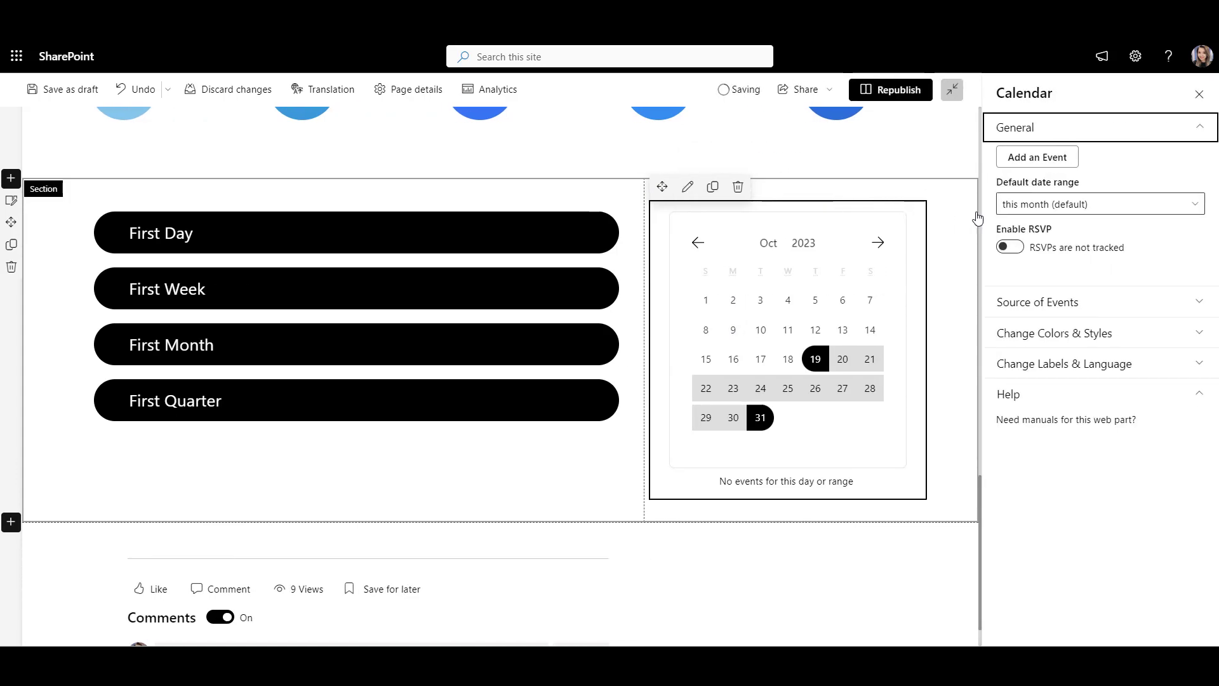
left_click(1106, 304)
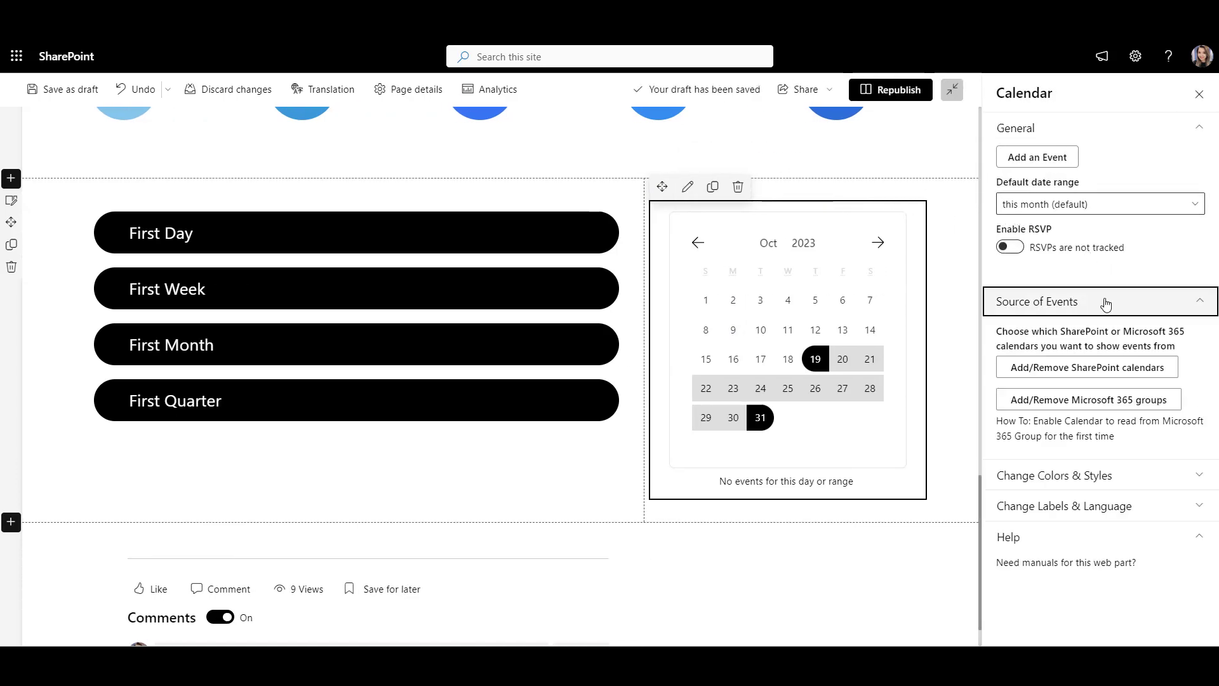
left_click(1092, 366)
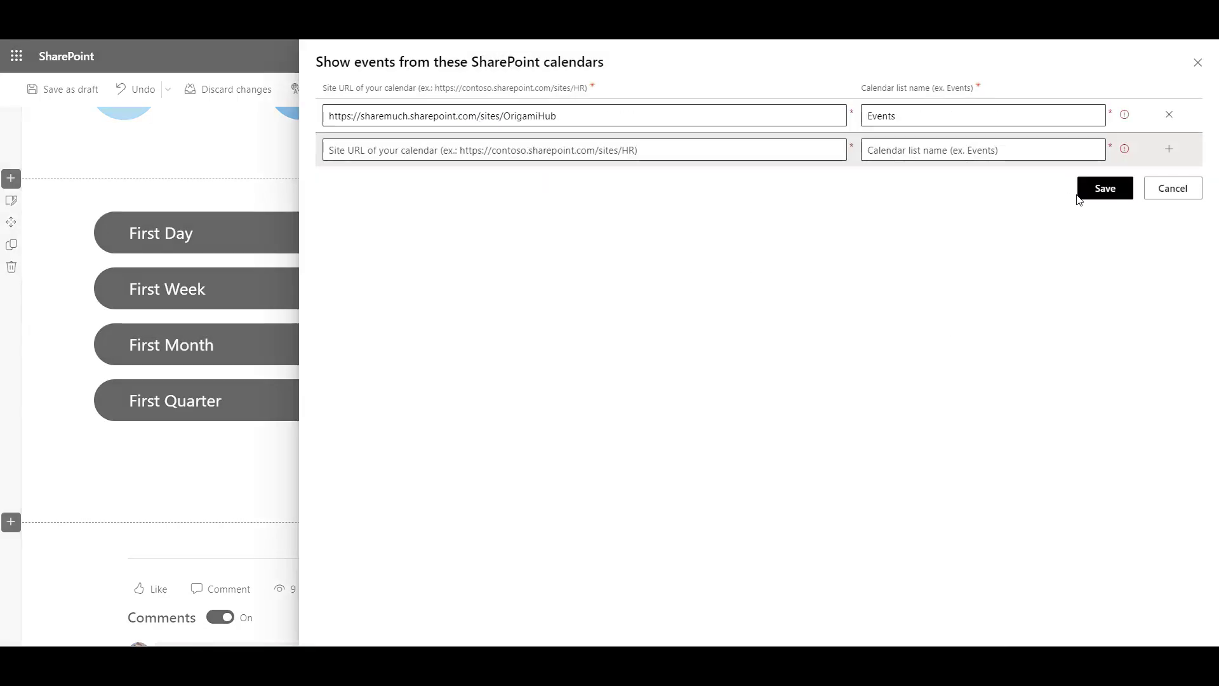
left_click(1105, 188)
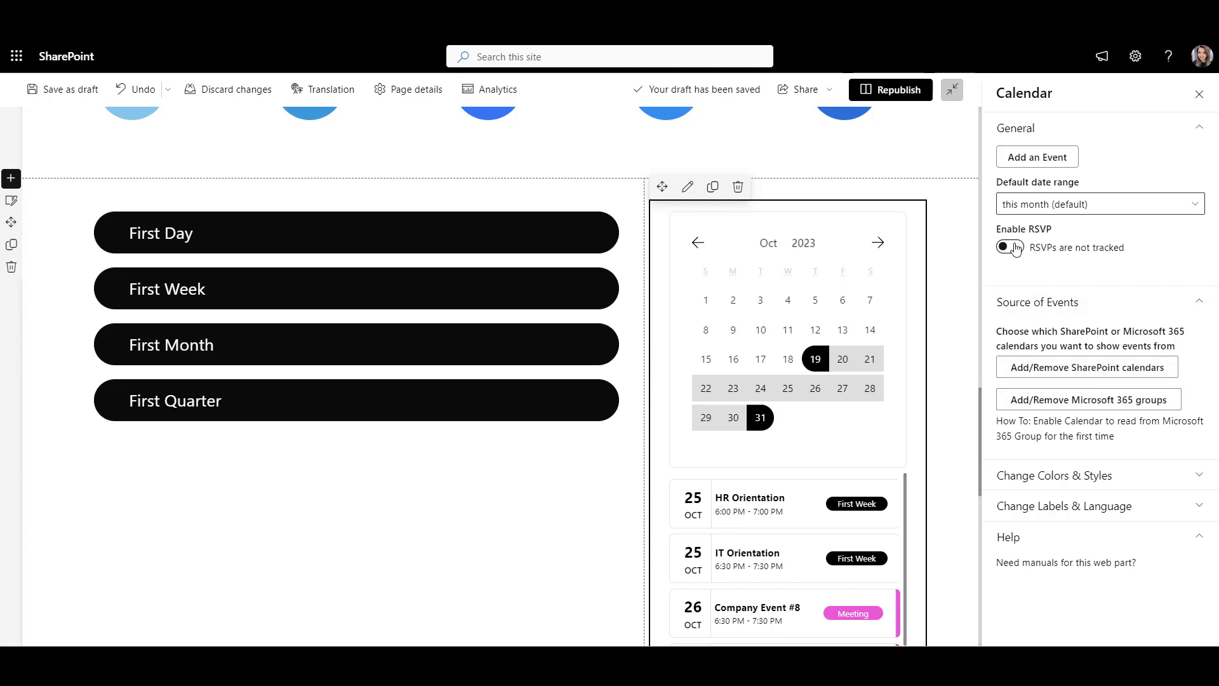
Turn on RSVP tracking and set the calendar's default date range to this quarter.
left_click(1010, 247)
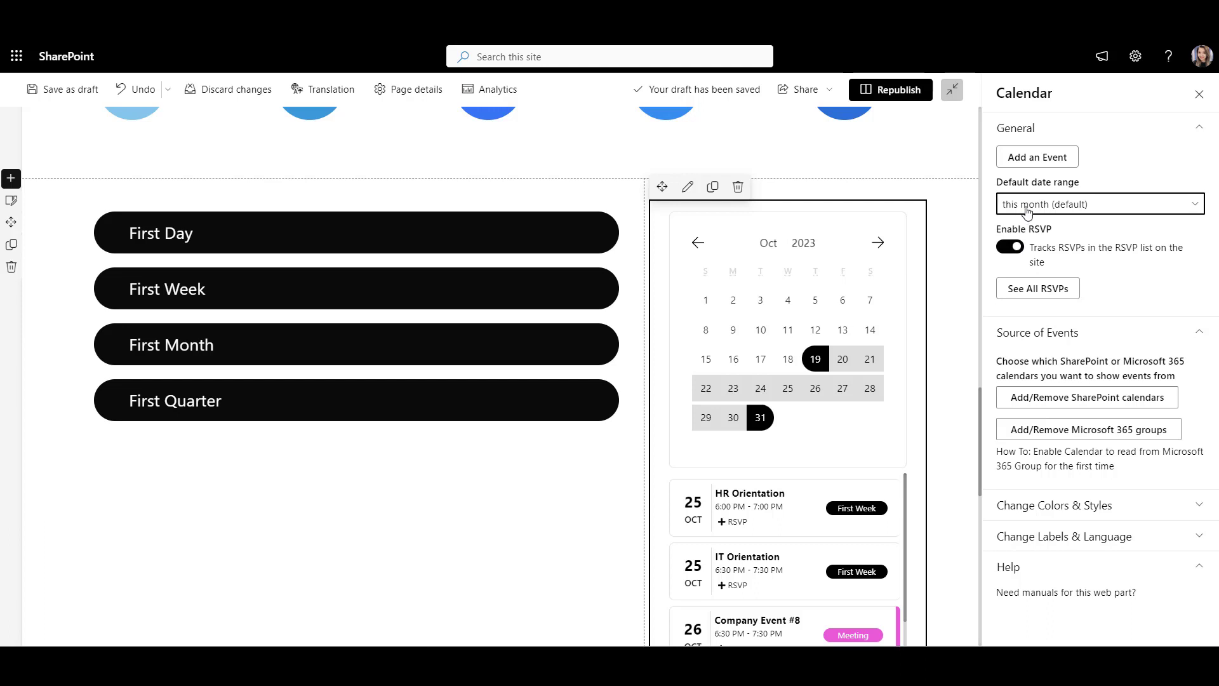
left_click(1027, 208)
left_click(1041, 302)
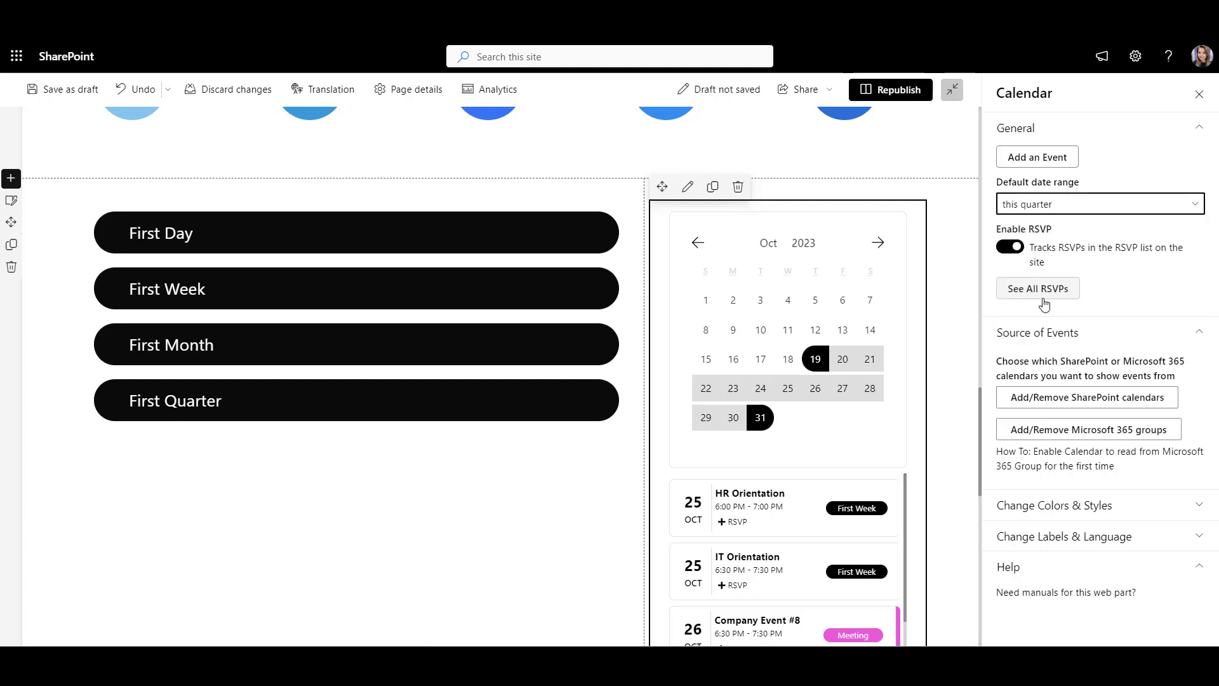
Hide the month view picker, raise the max web part height, and add a First Week colour.
left_click(1086, 504)
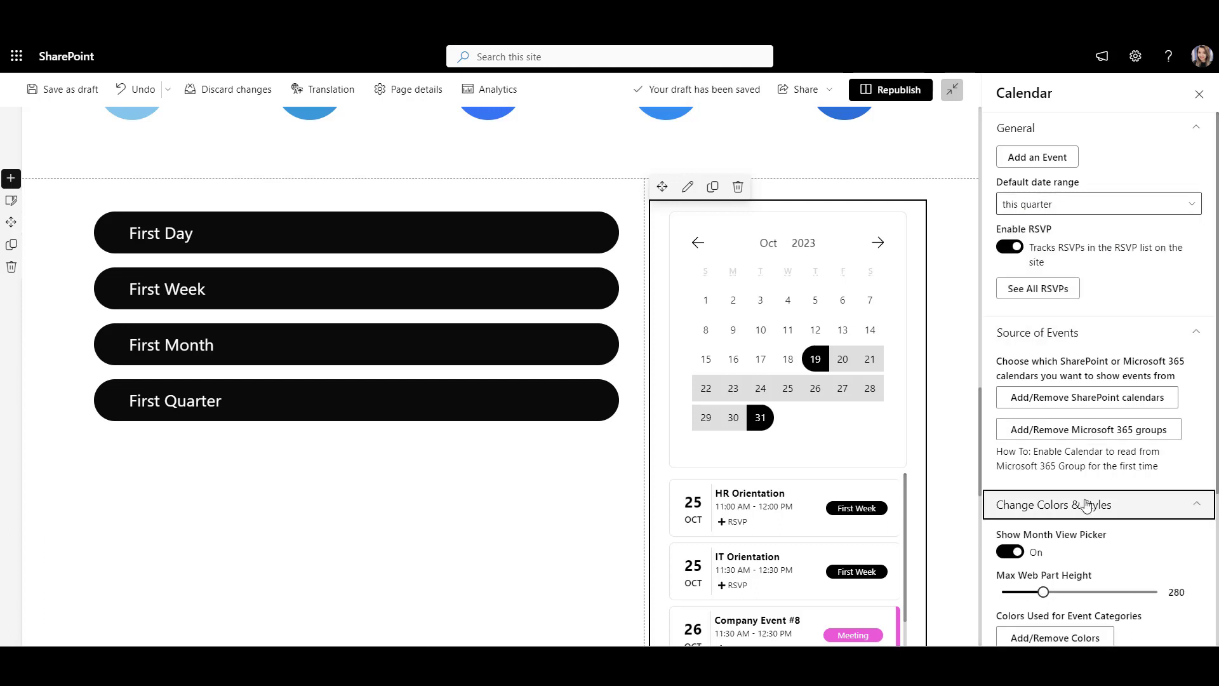
left_click(1005, 552)
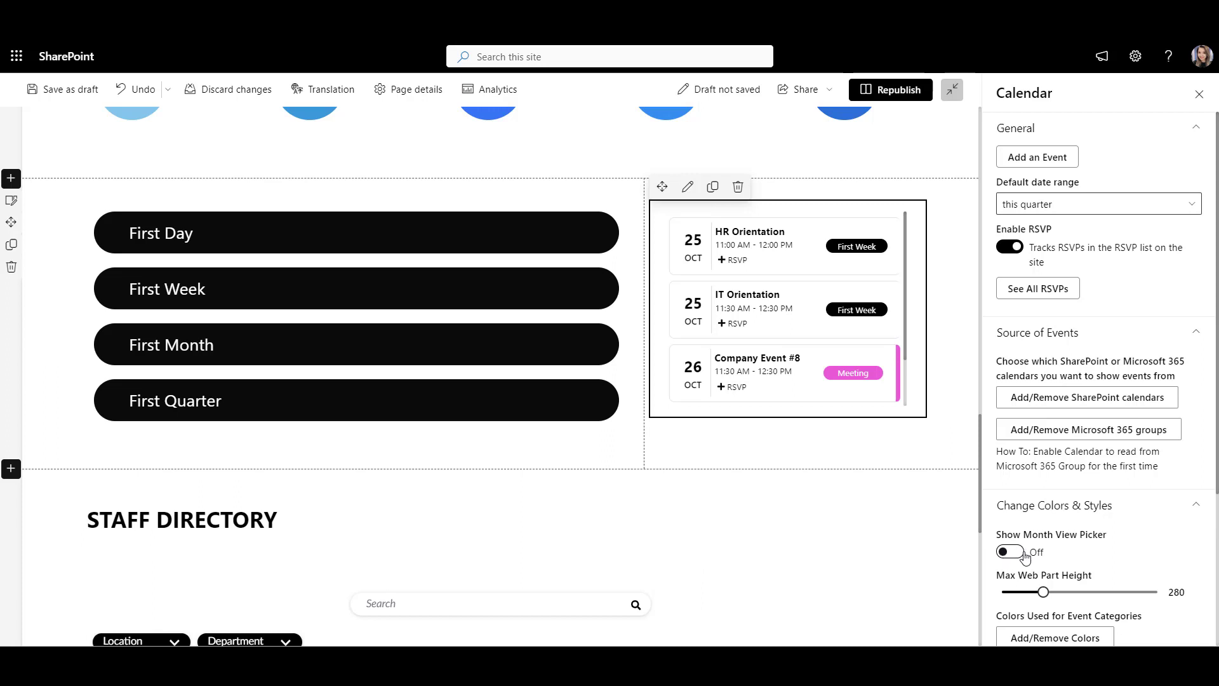
left_click_drag(1043, 592, 1091, 595)
scroll(1086, 587, "down", 2)
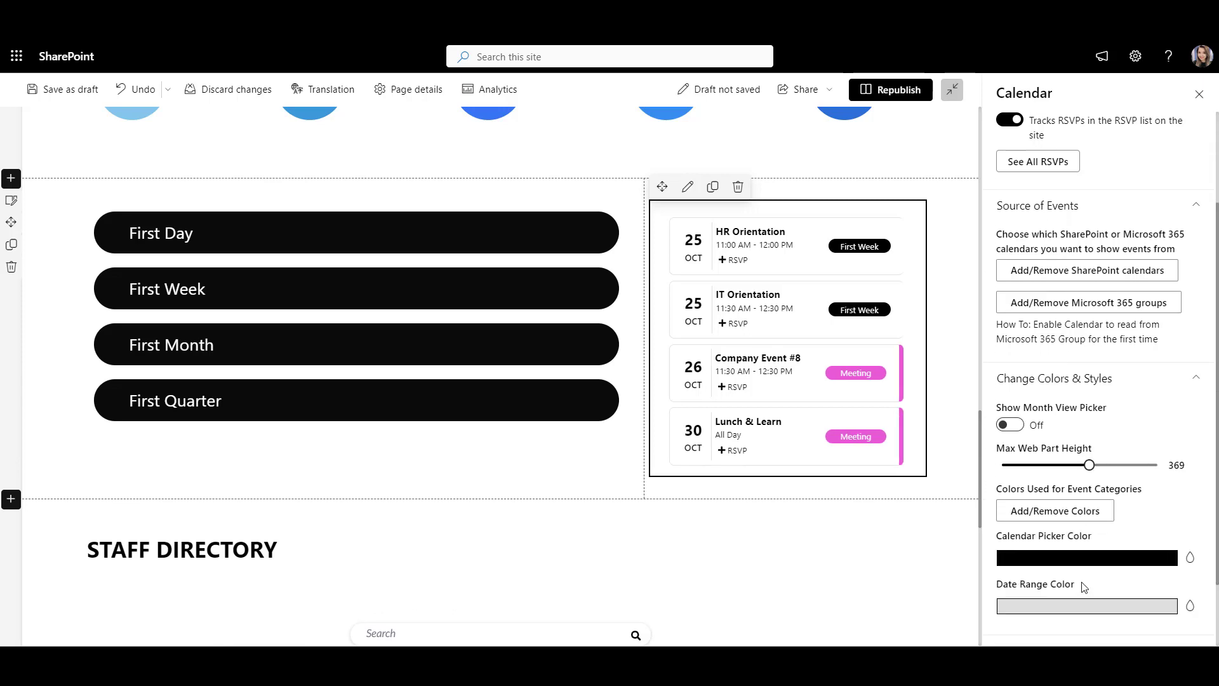
left_click(1083, 511)
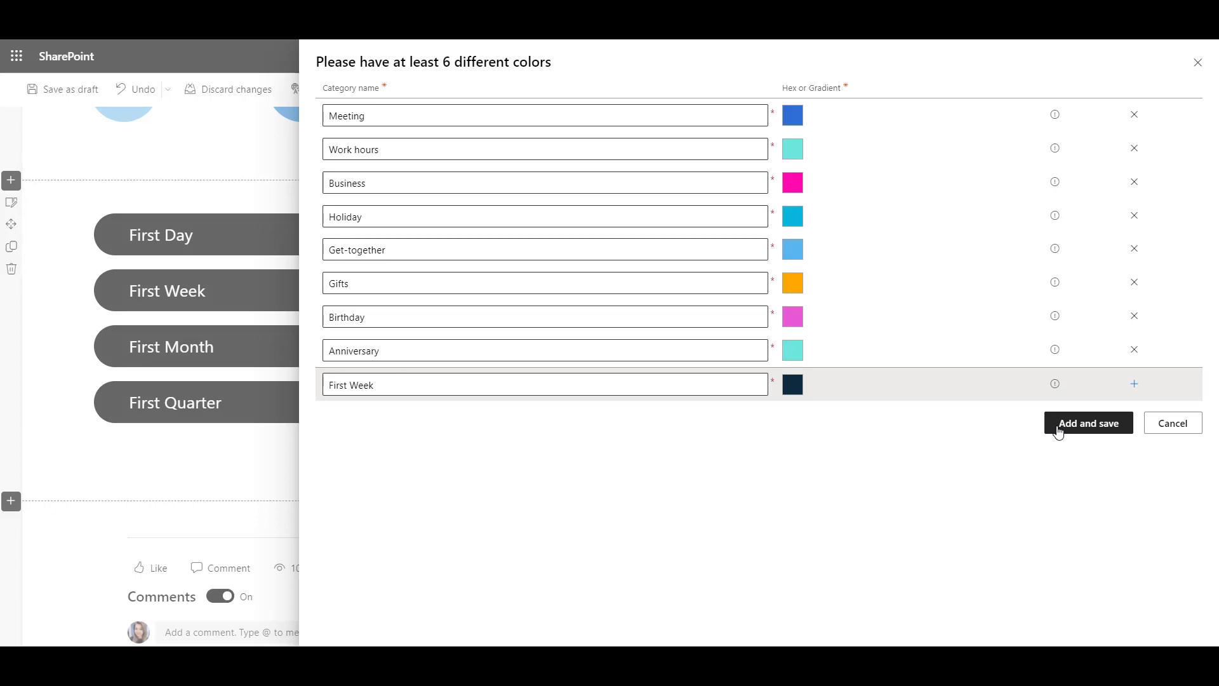
left_click(1058, 431)
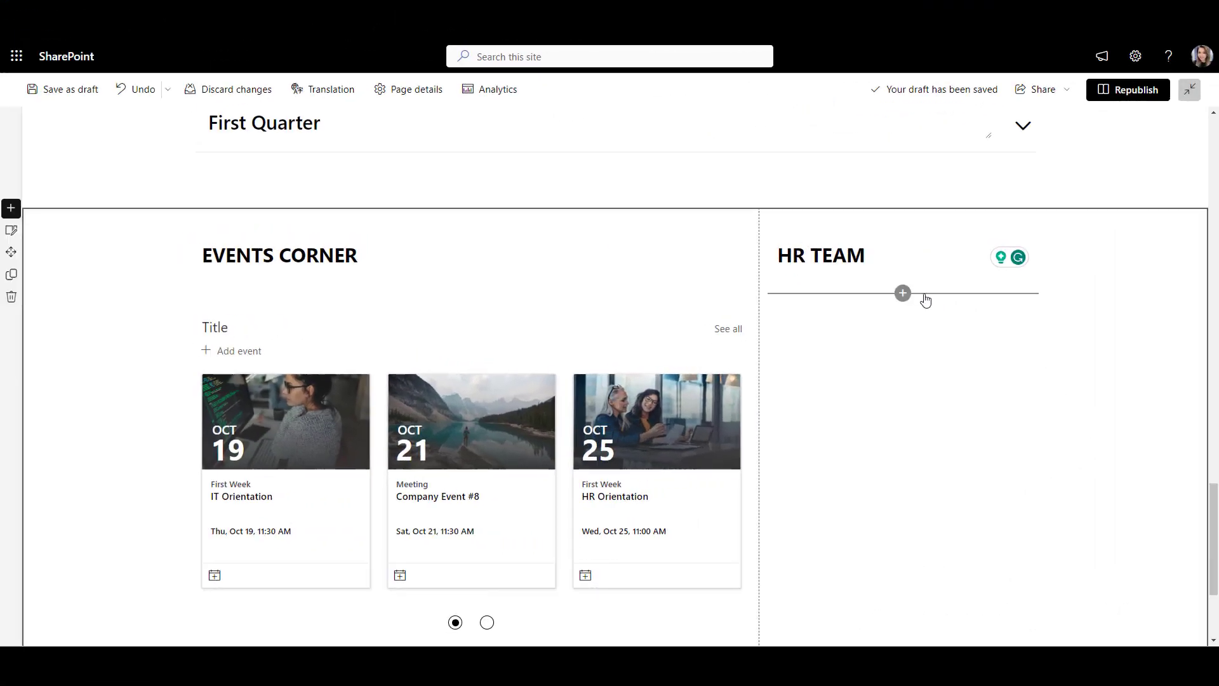
Insert a People web part under HR TEAM.
left_click(903, 293)
type("PEO")
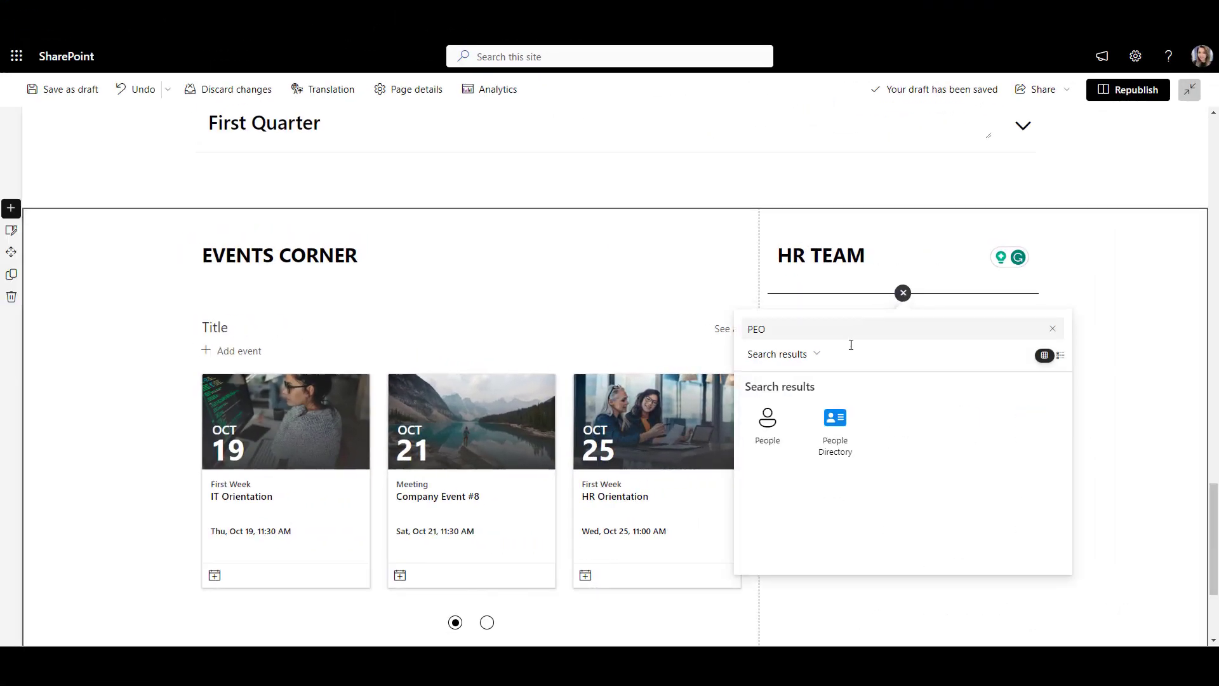
left_click(785, 449)
Add the Director of Operations, Support and Accounting Manager profiles to the list.
type("Lu")
left_click(858, 416)
type("or")
left_click(863, 378)
type("ACC")
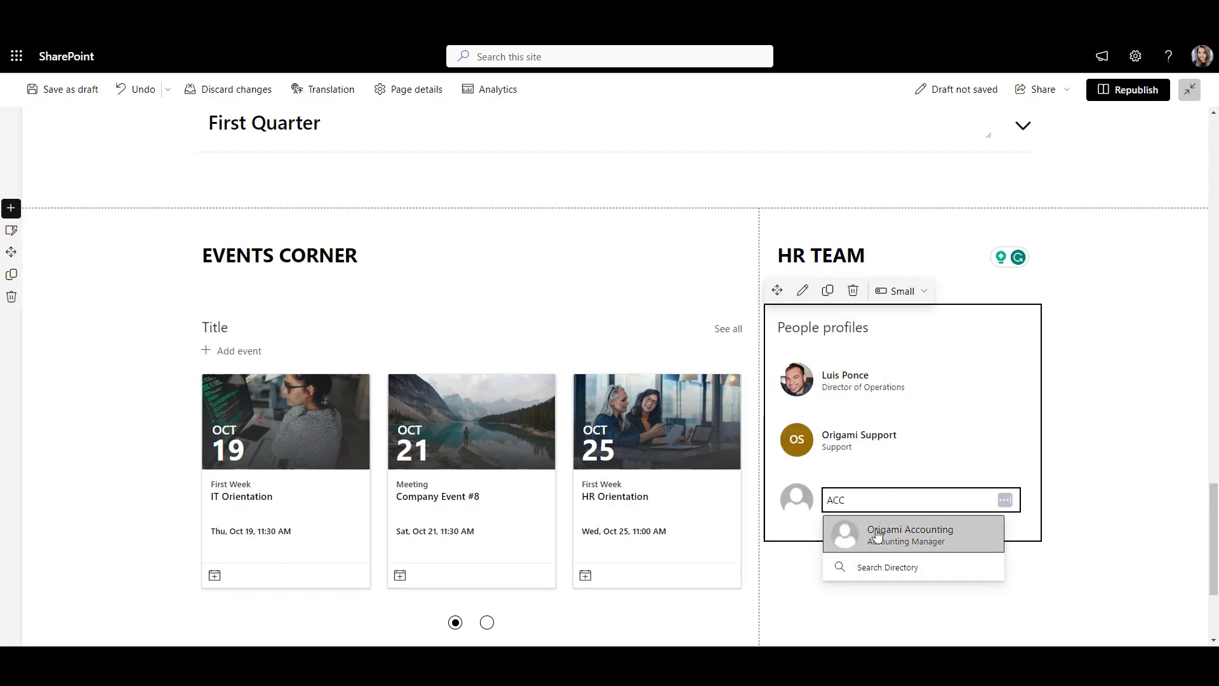
left_click(876, 533)
Republish the page with the new HR TEAM people.
left_click(1128, 89)
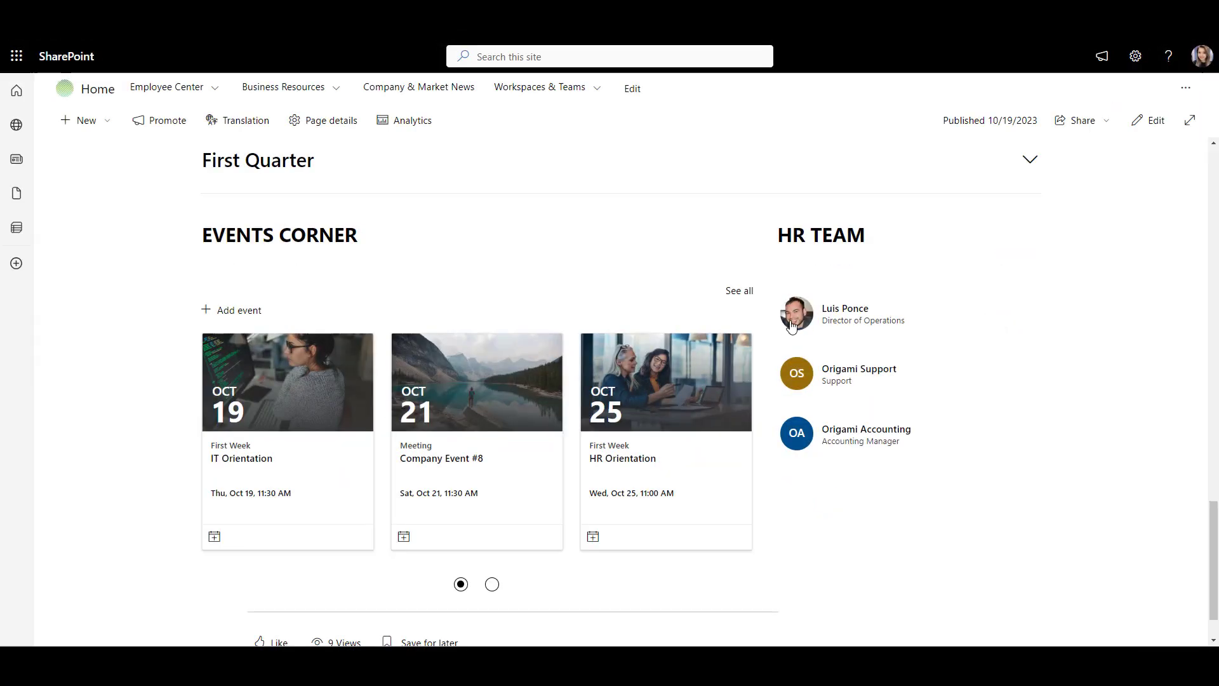
mouse_move(790, 326)
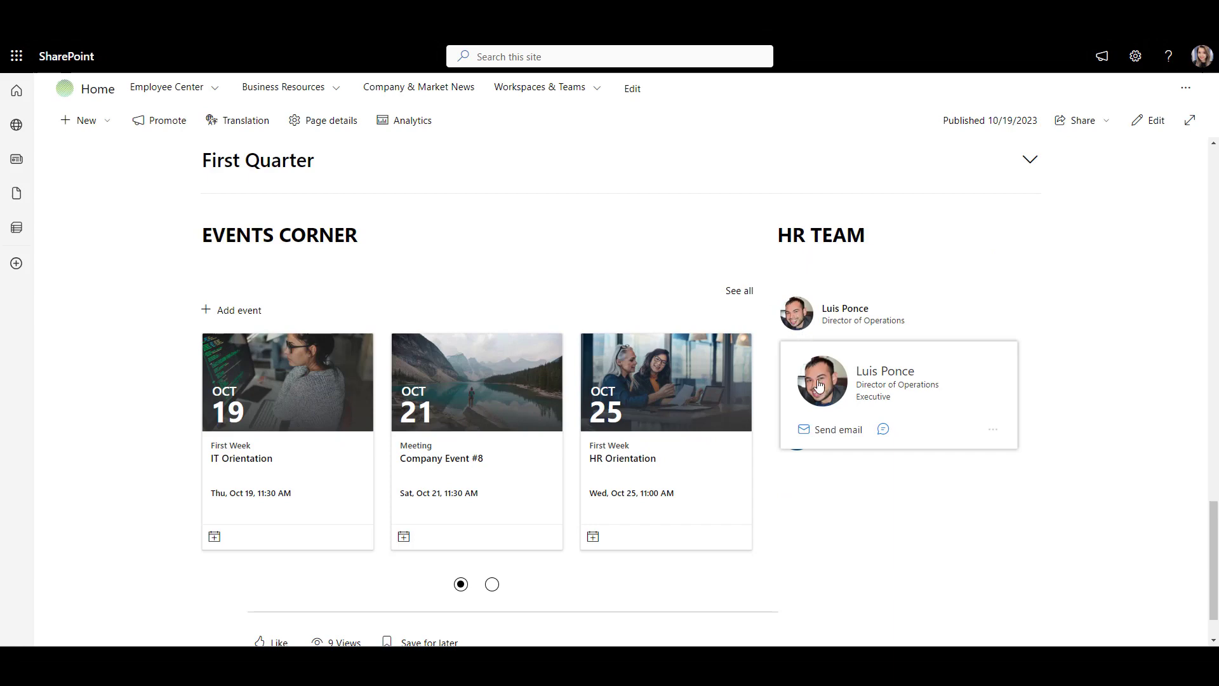
mouse_move(819, 389)
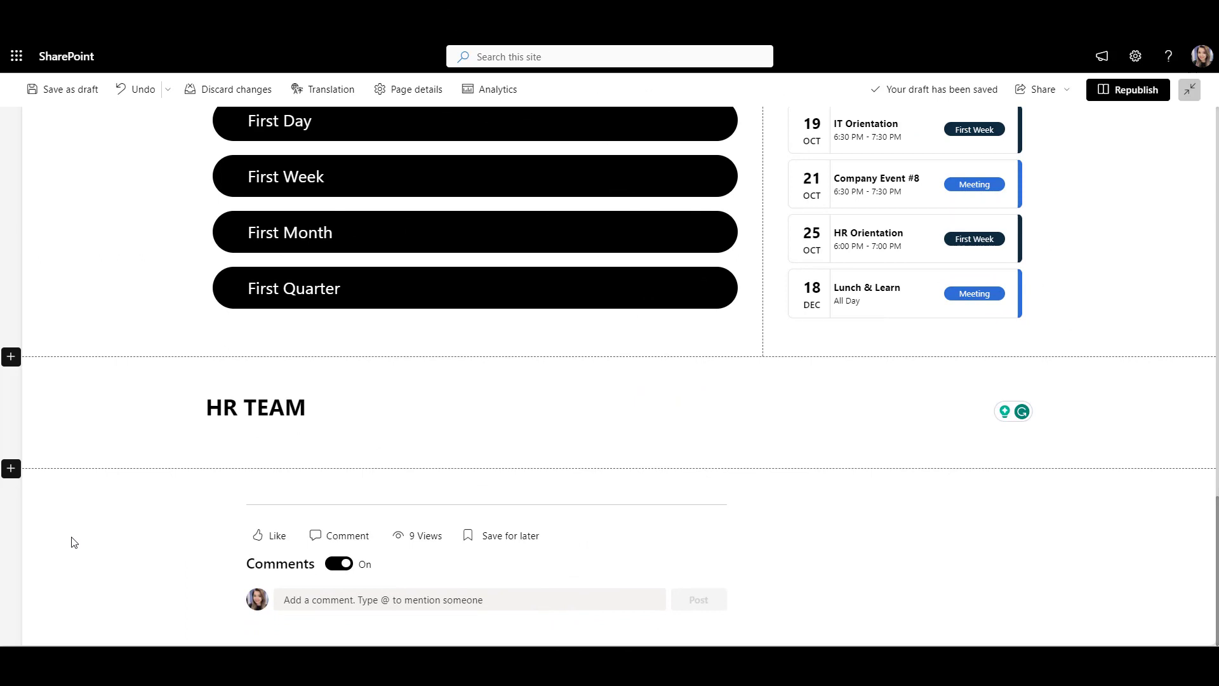
Add a People Directory web part with staff cards to the HR TEAM section.
left_click(618, 444)
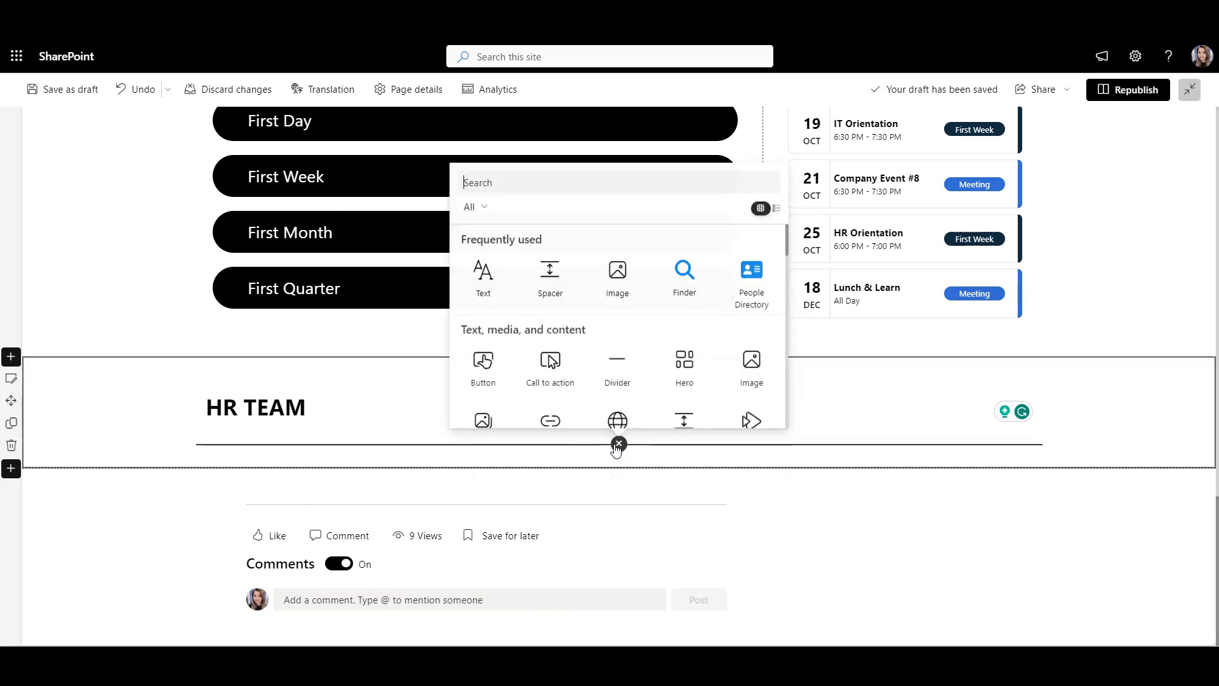
type("DIRE")
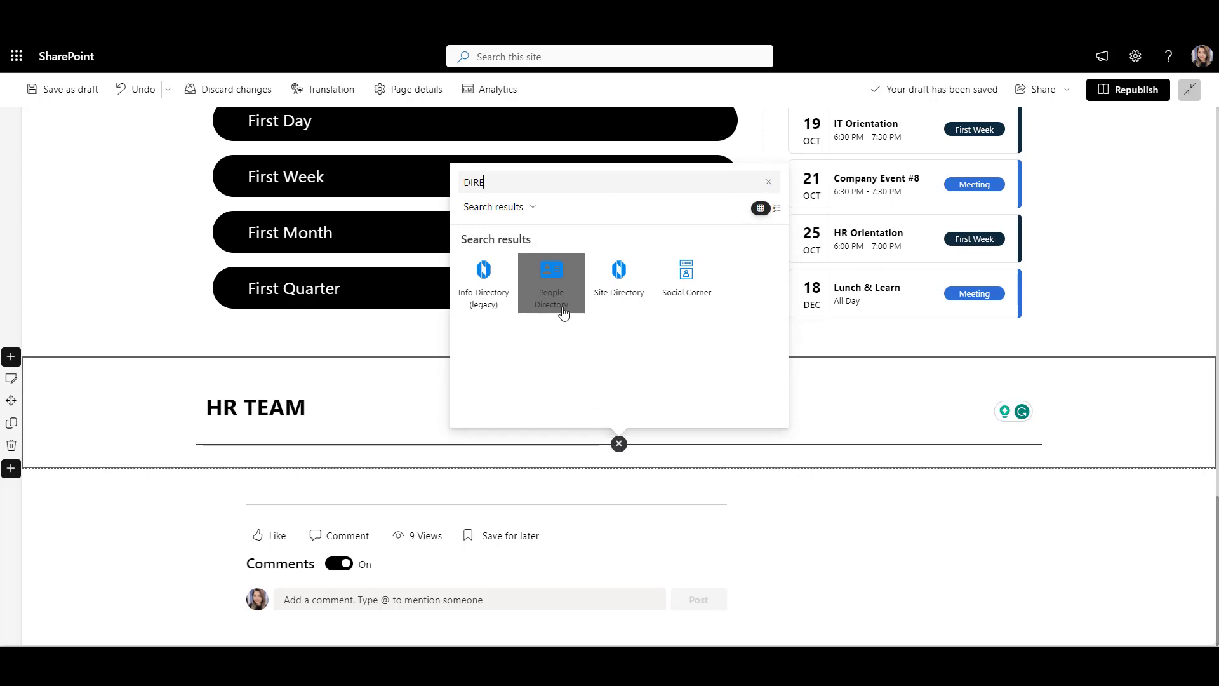
left_click(551, 283)
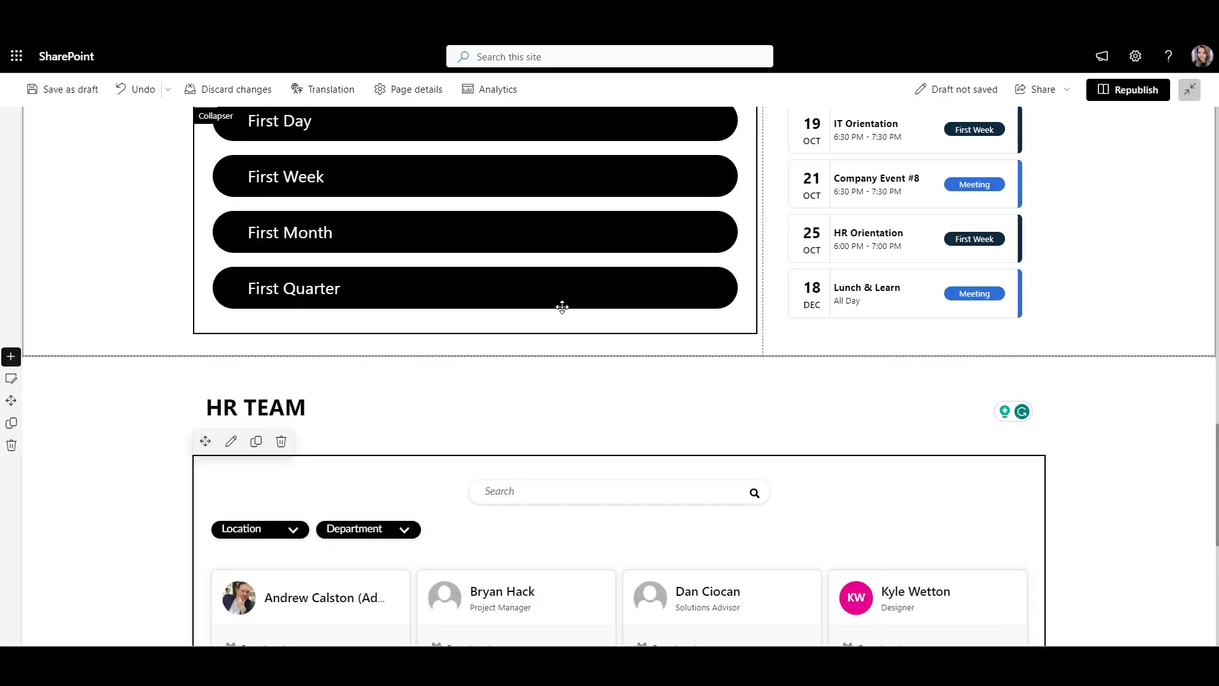
scroll(558, 305, "down", 3)
scroll(561, 307, "down", 1)
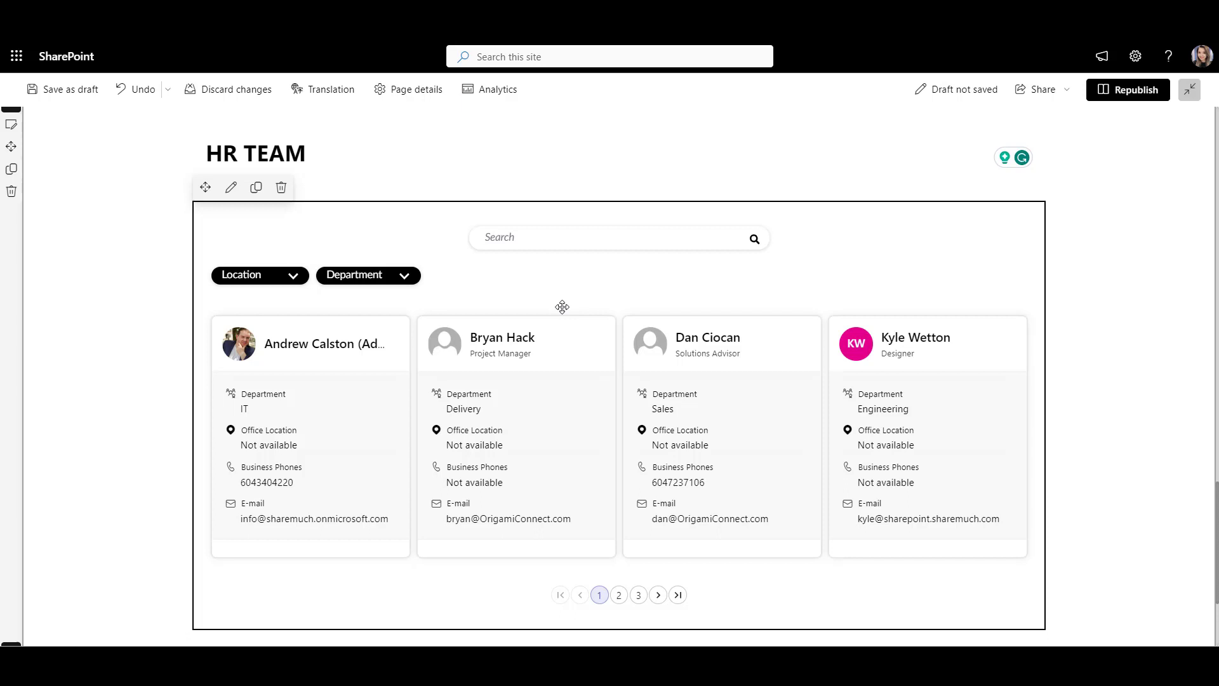
Apply an Operations custom filter to the People Directory so only three staff appear.
left_click(230, 188)
left_click(1198, 315)
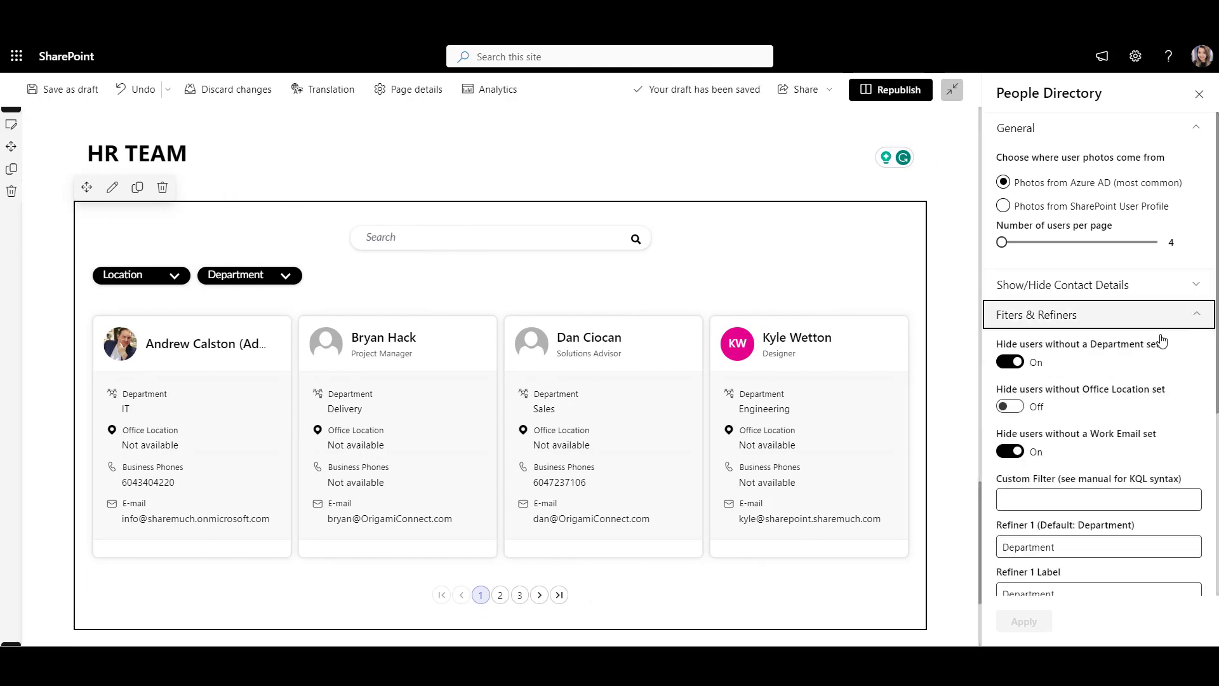
left_click(1043, 494)
type("Operations")
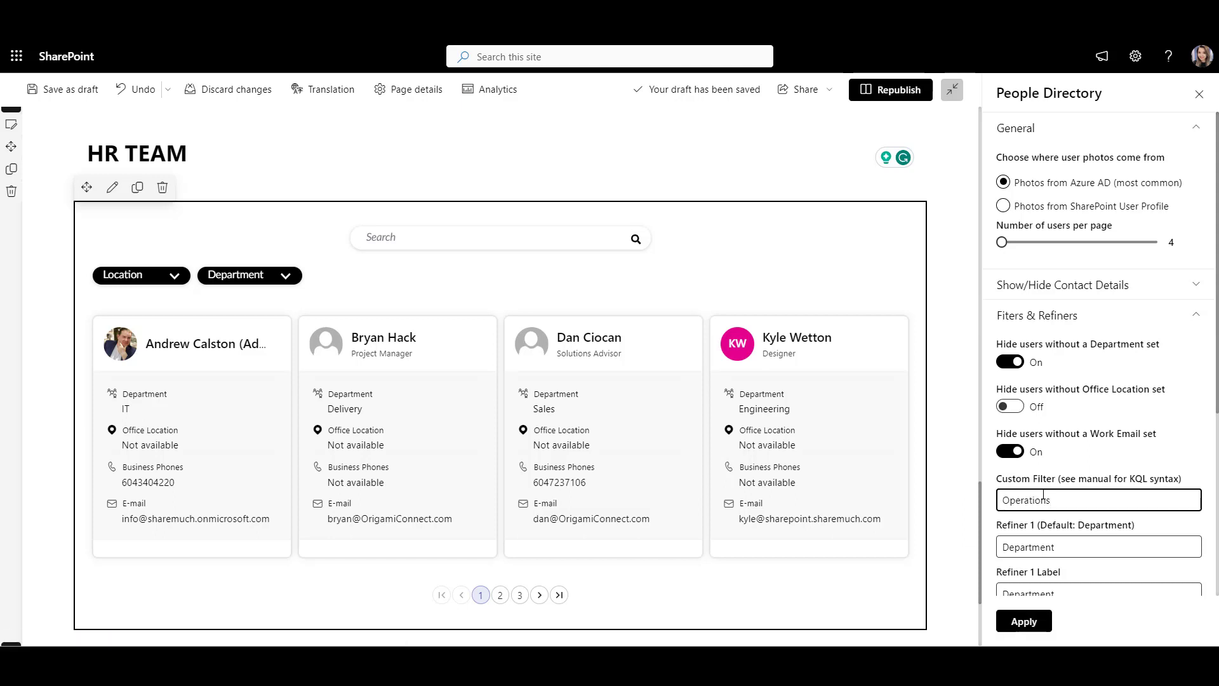
left_click(1028, 629)
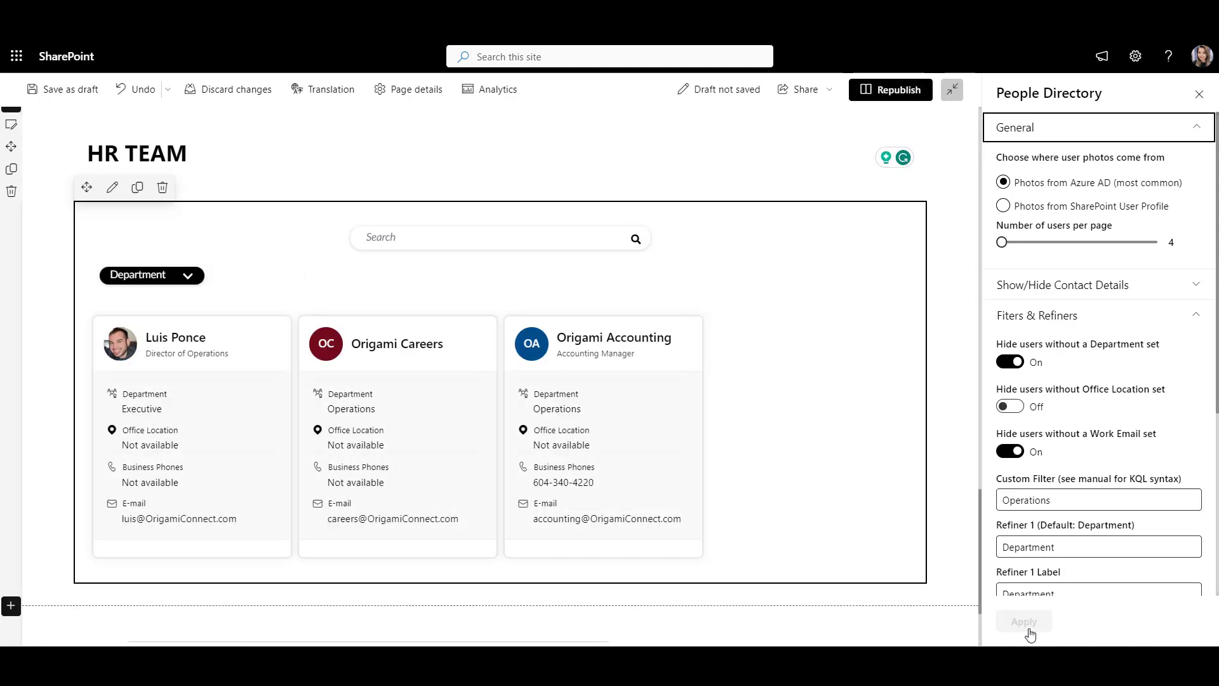
left_click(963, 579)
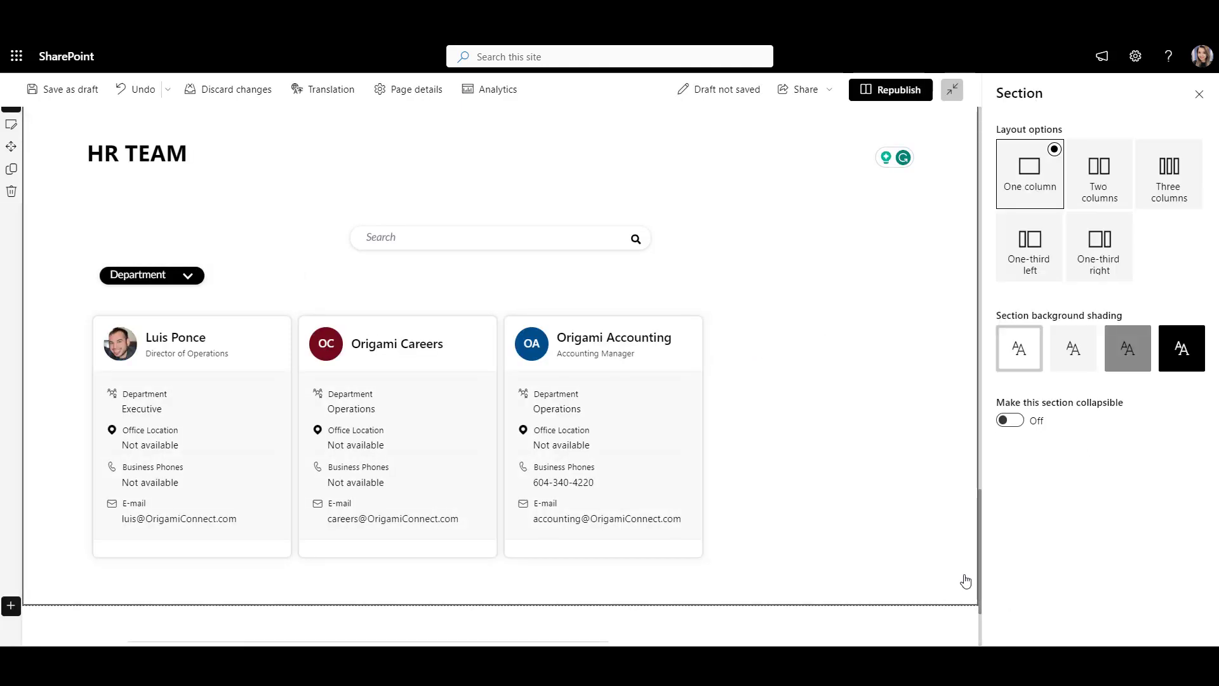